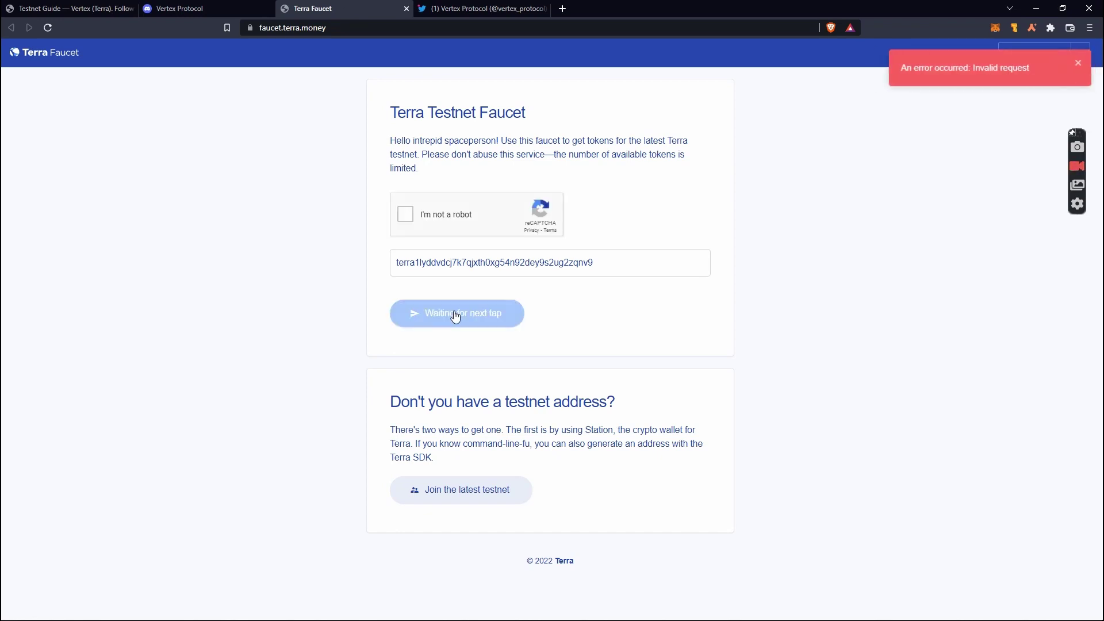
Step: Open the TerraSwap site linked in the Vertex testnet guide and look over its dashboard
click(185, 8)
click(101, 12)
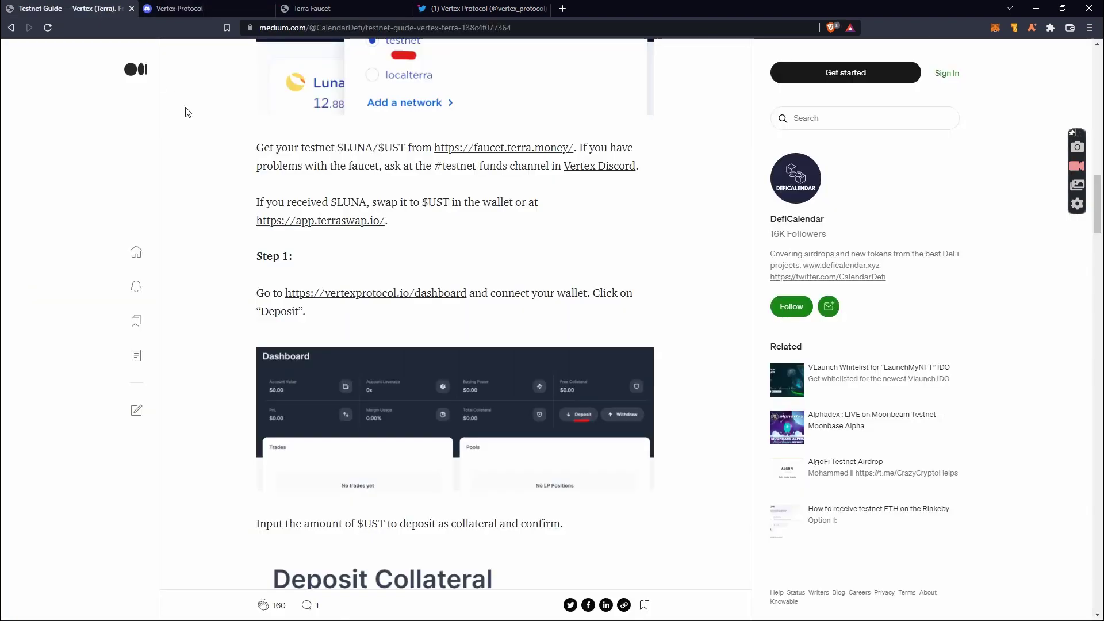
scroll(384, 331, down, 1)
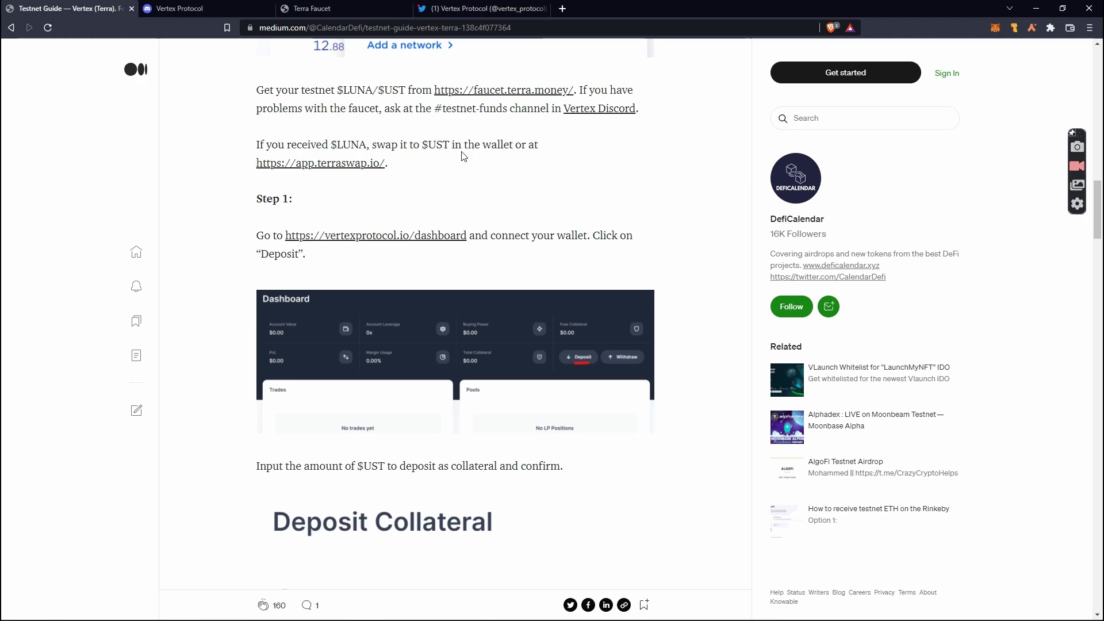
click(337, 168)
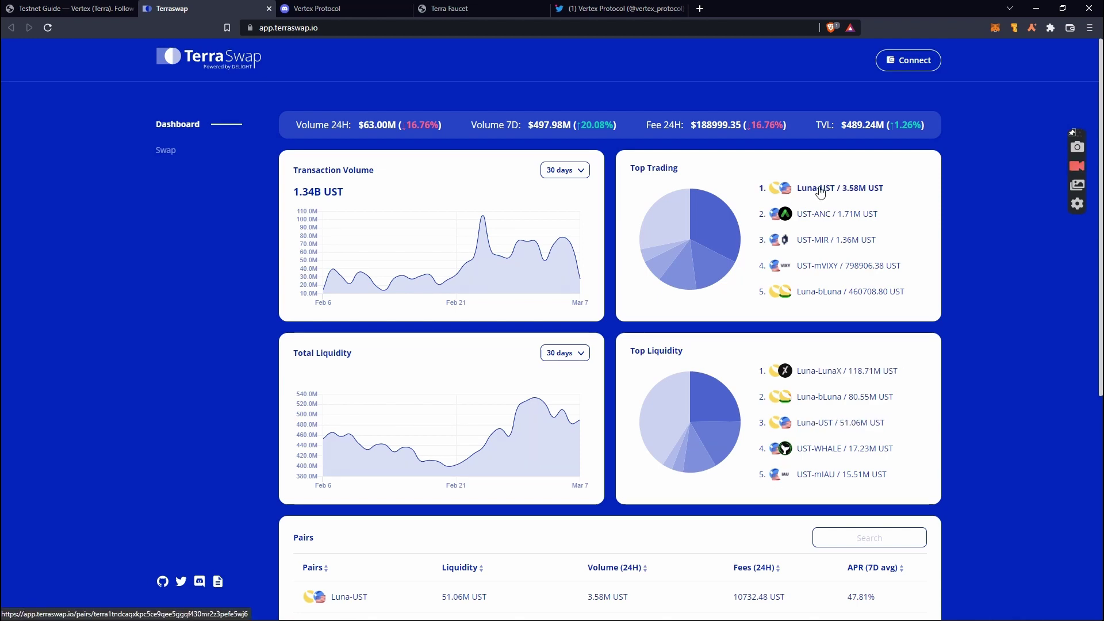
scroll(804, 203, down, 4)
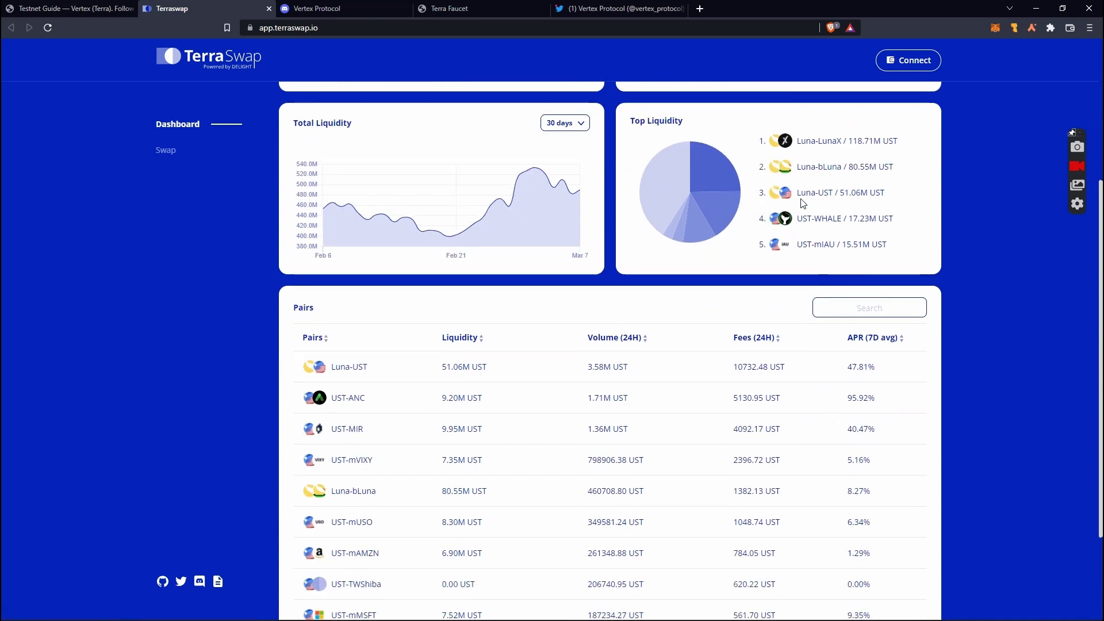
scroll(805, 410, up, 4)
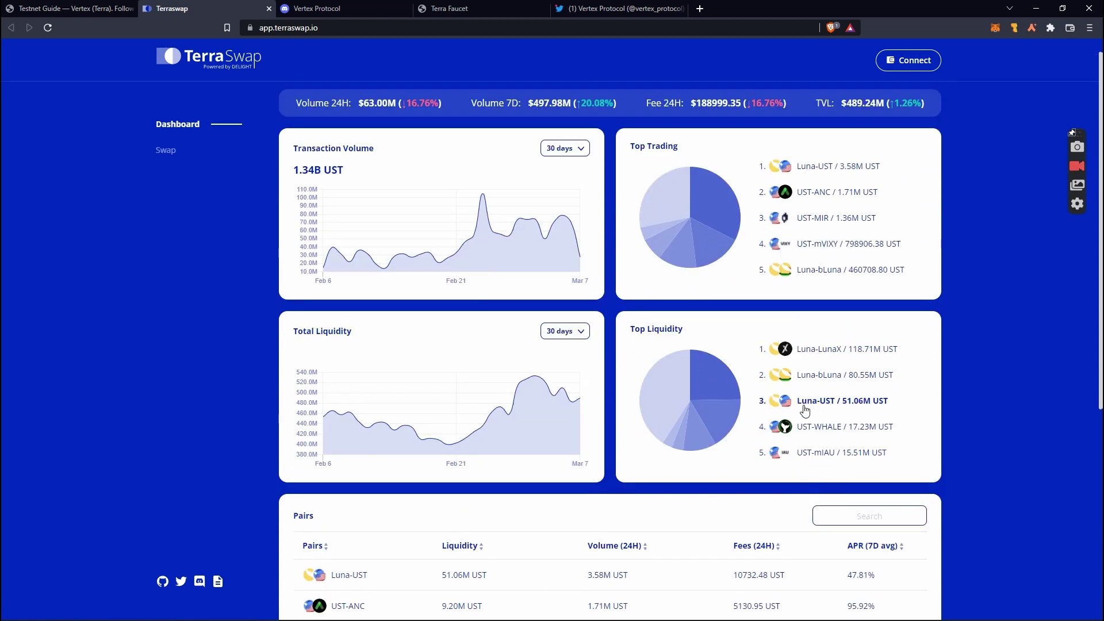
Step: Open TerraSwap's swap page and connect the Terra Station wallet to it
click(86, 8)
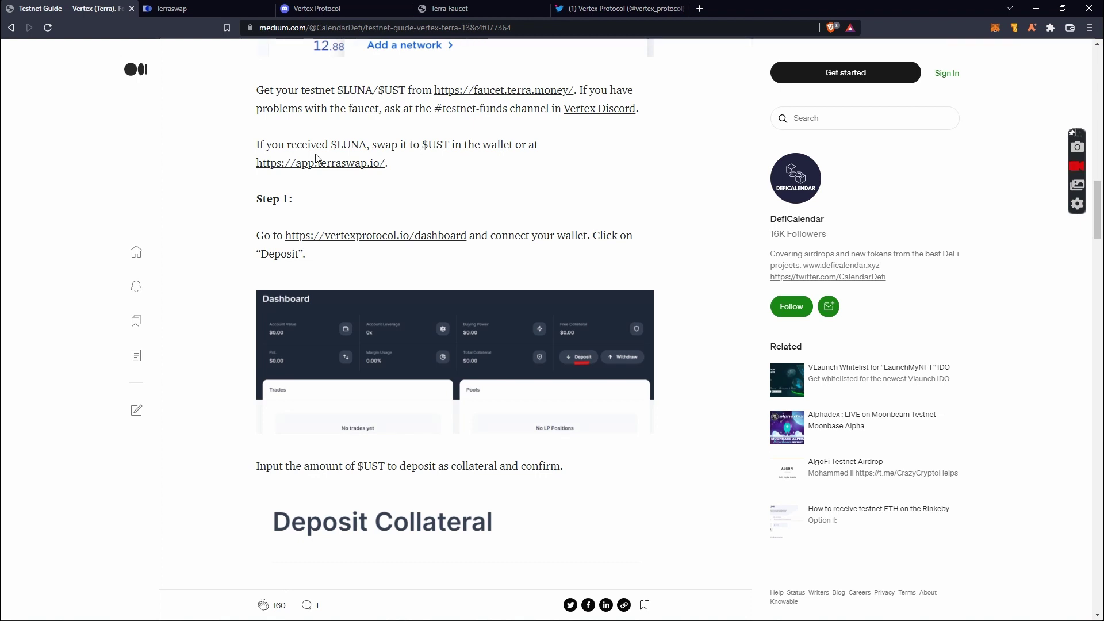
click(230, 8)
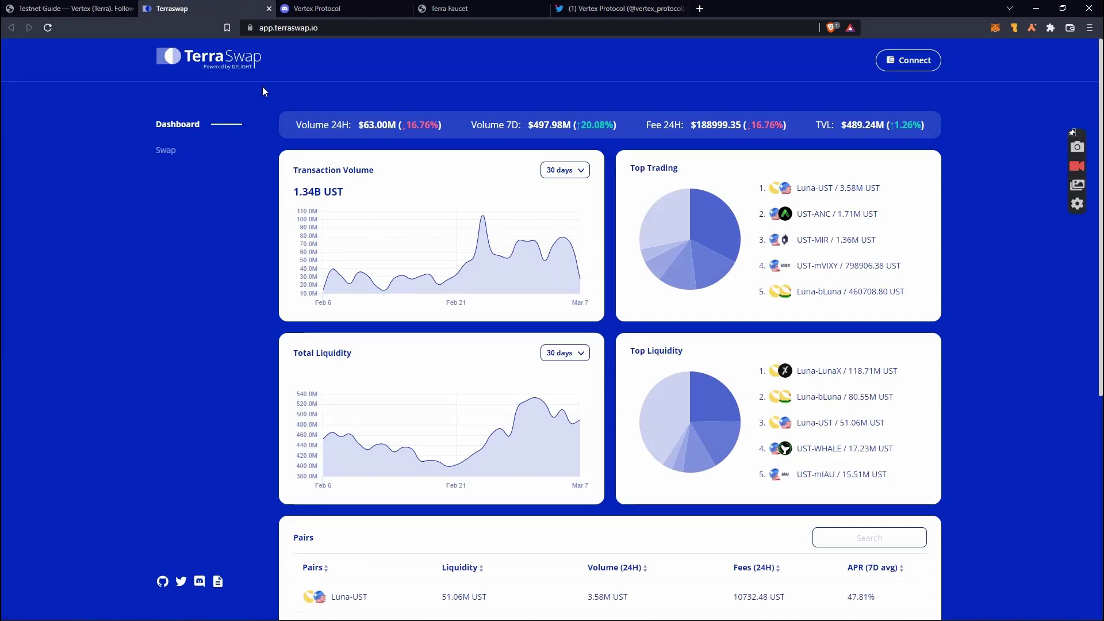
click(178, 162)
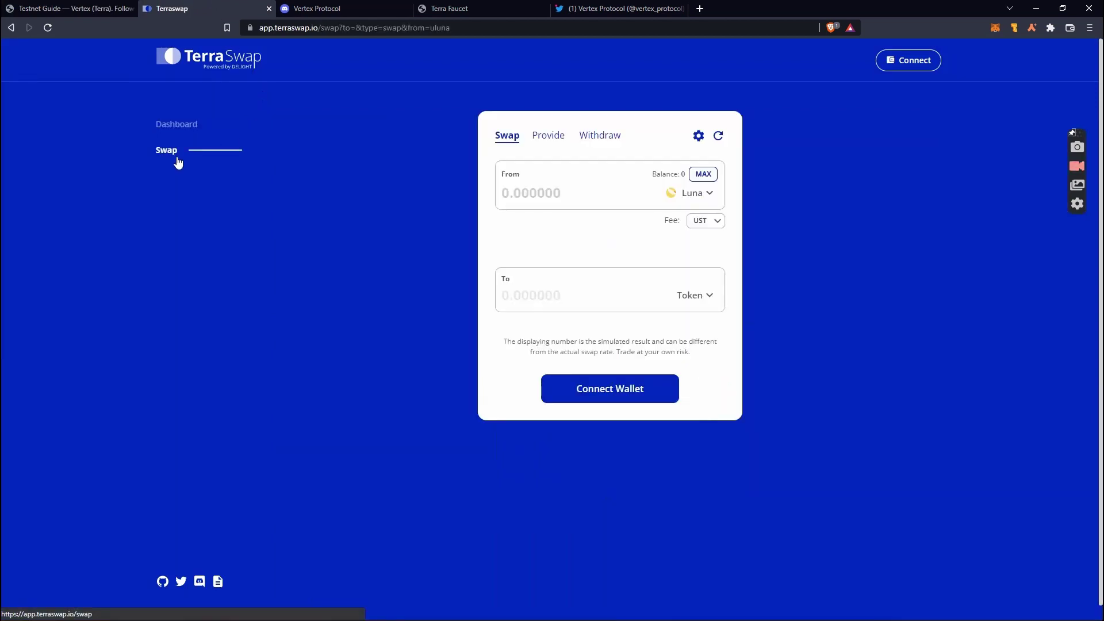
click(882, 62)
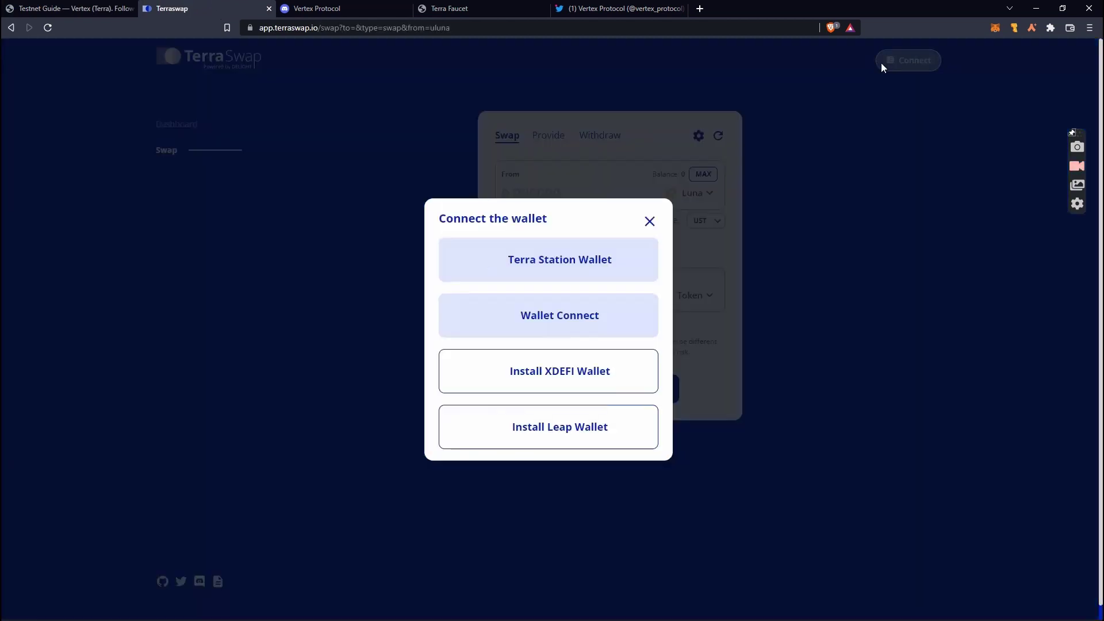
click(525, 253)
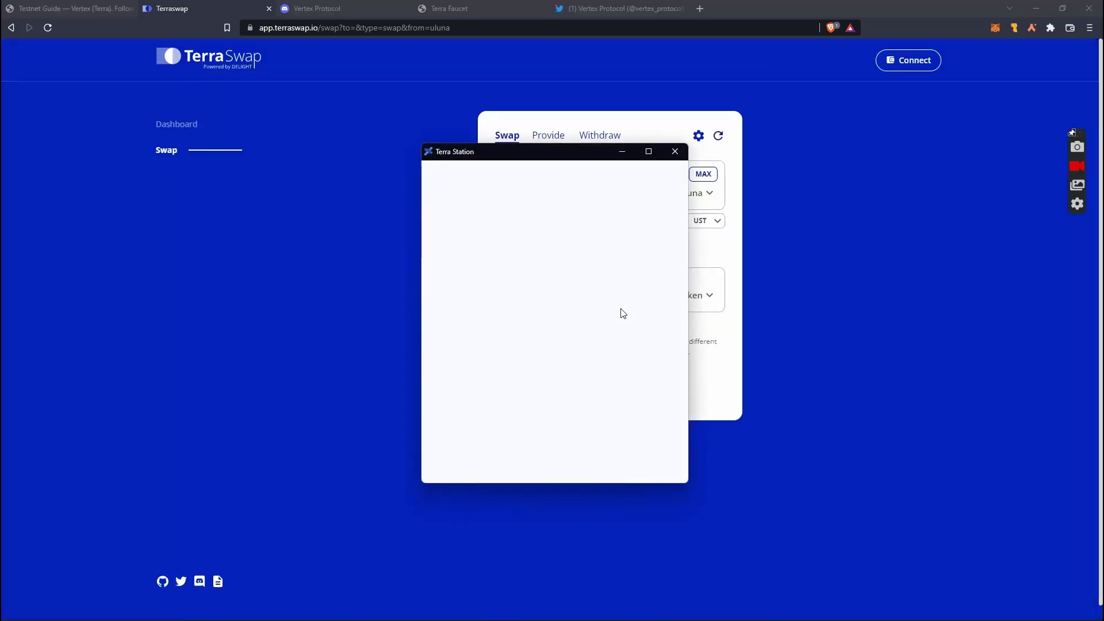
click(603, 356)
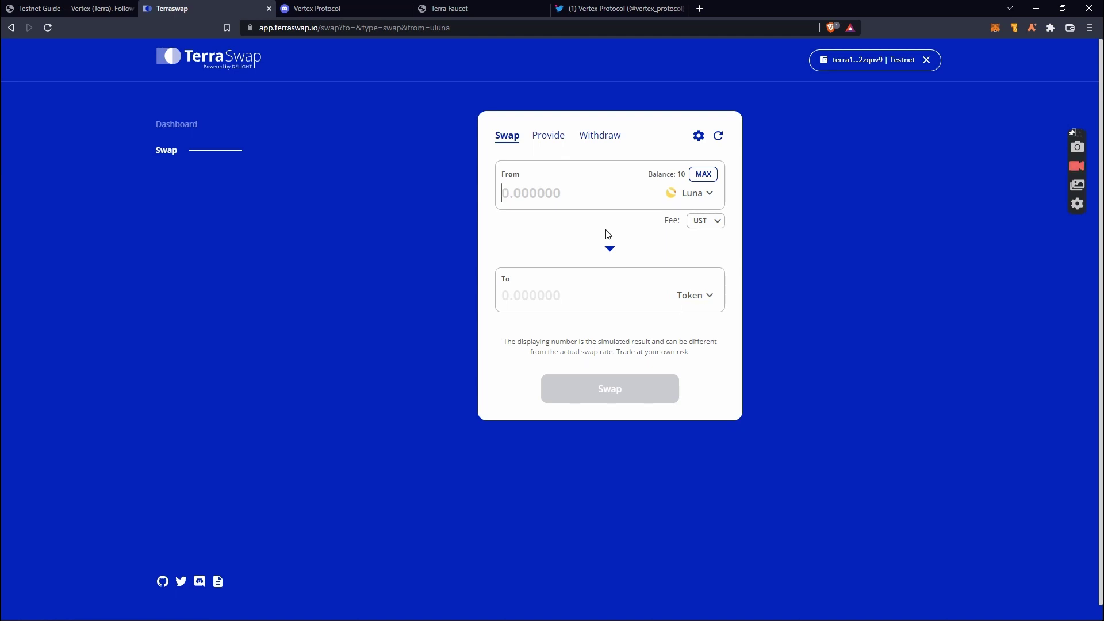
Step: Fill in the TerraSwap form to swap 5 Luna to UST
text(5)
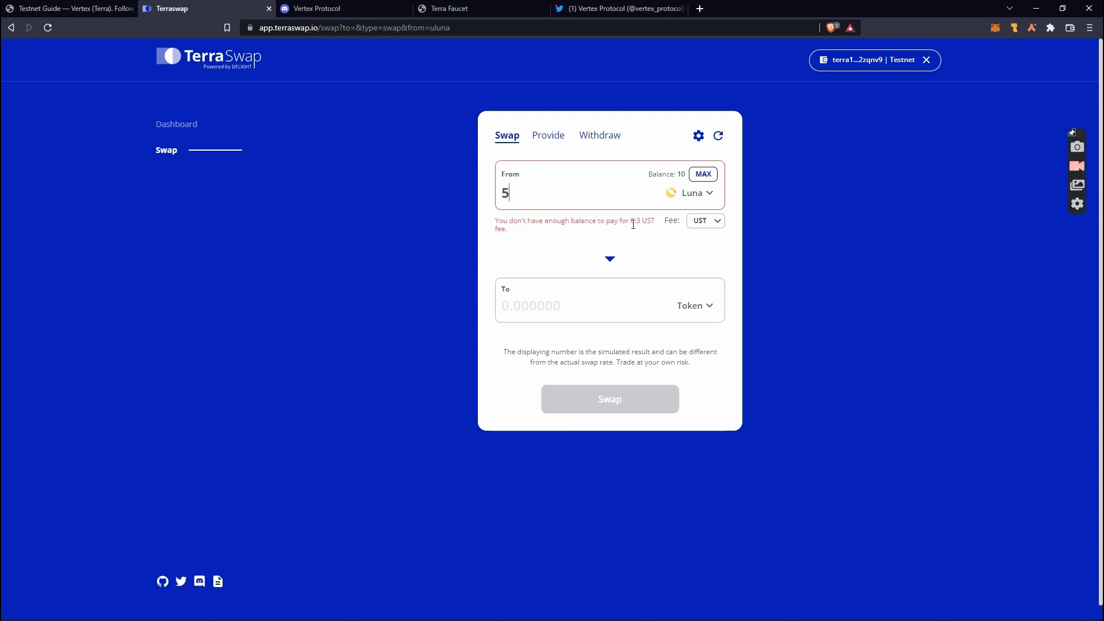
click(707, 310)
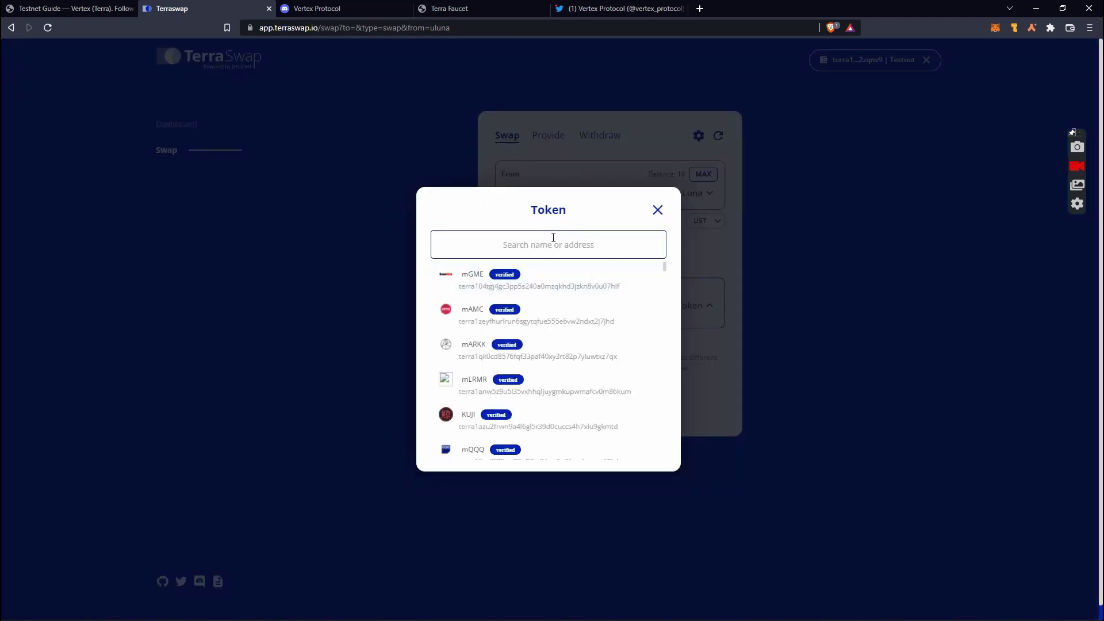
text(us)
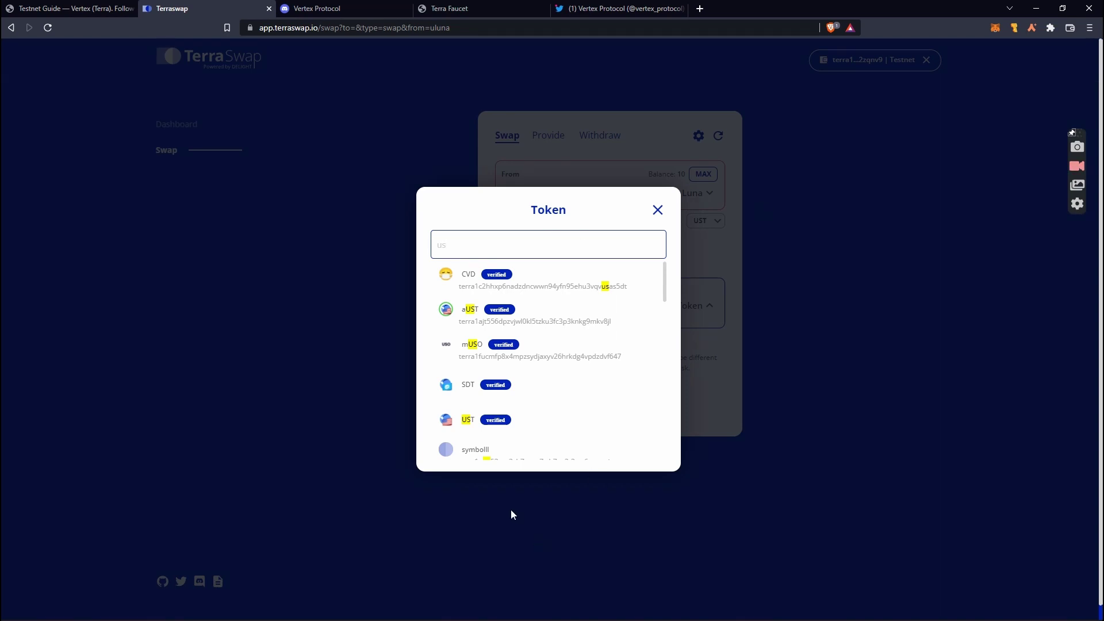
click(464, 419)
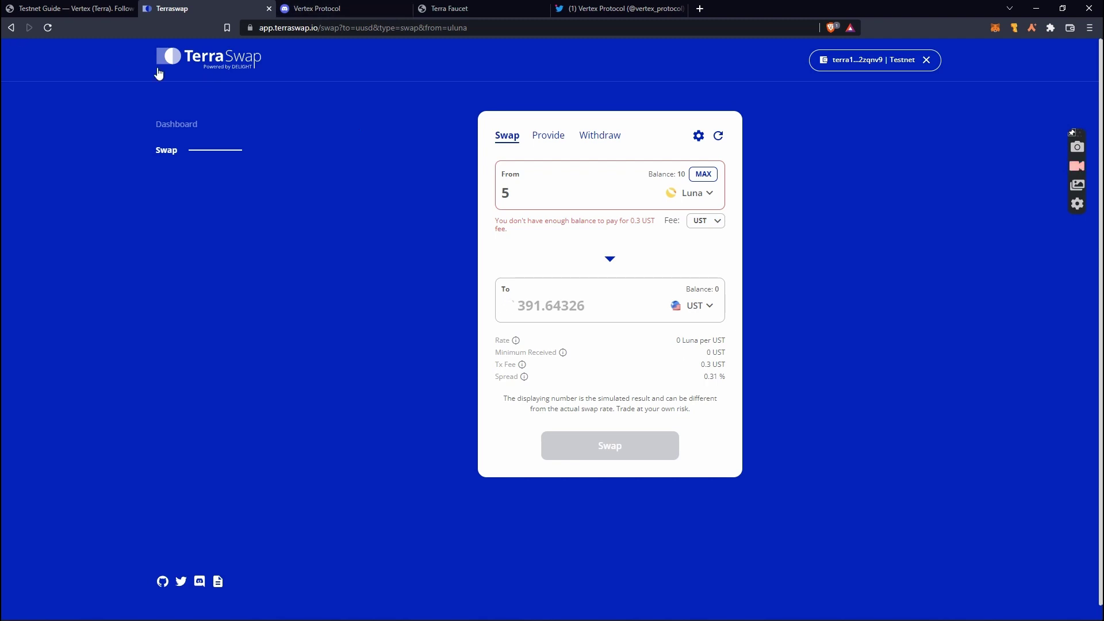
Step: Return to the Vertex testnet guide and review its network-switching and faucet instructions
click(69, 8)
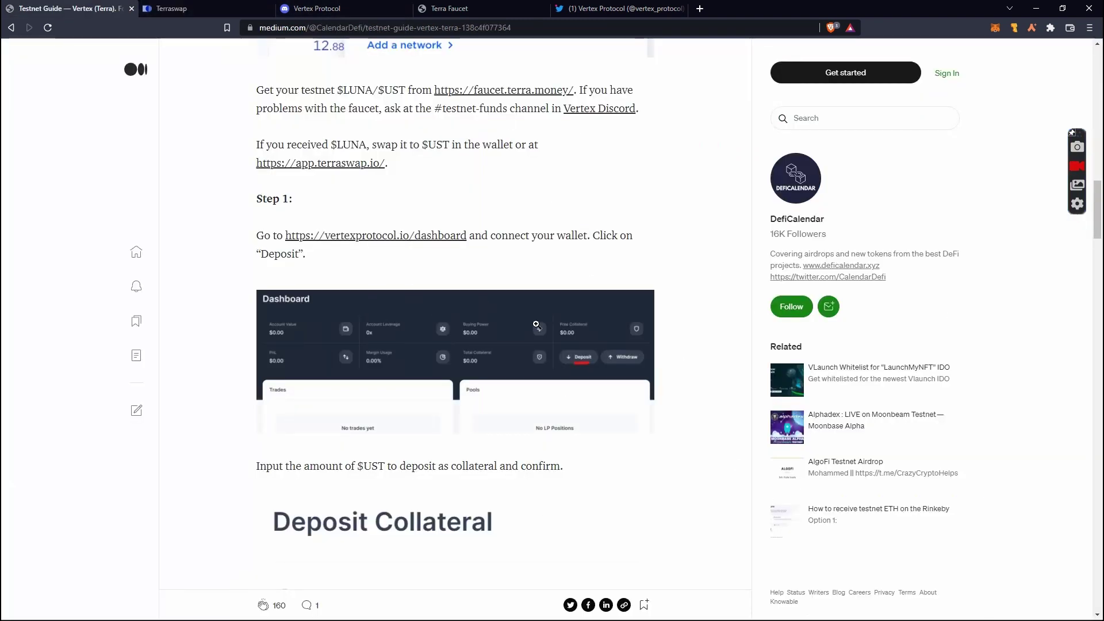
scroll(536, 325, up, 4)
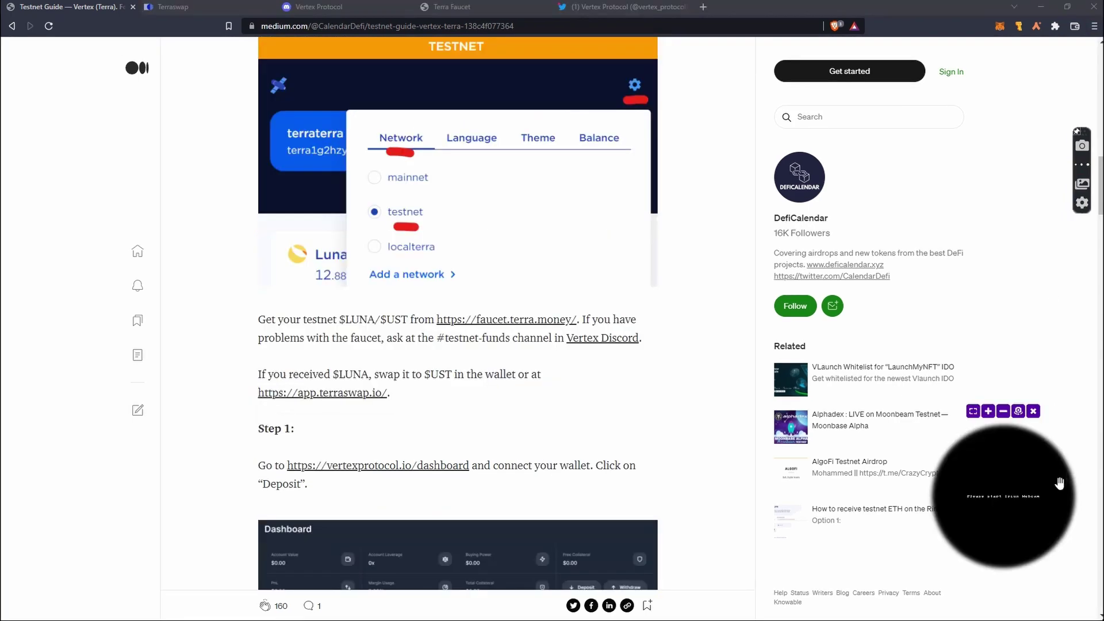
click(1035, 412)
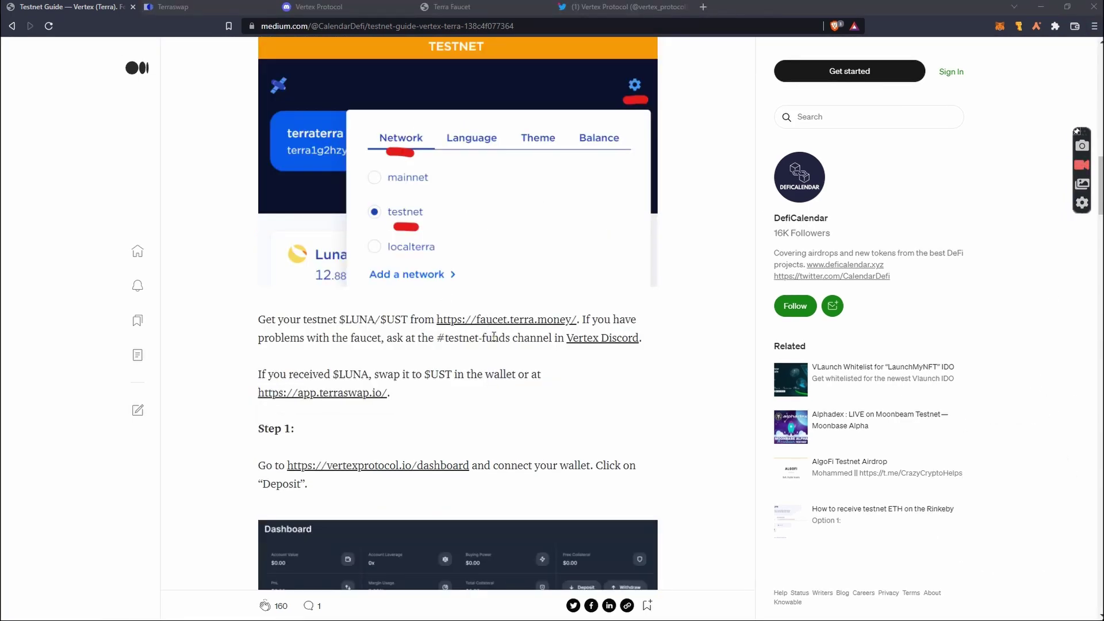
scroll(493, 336, up, 3)
Step: Look over the TerraSwap dashboard and check the Luna and UST balances in the Terra Station wallet
click(240, 10)
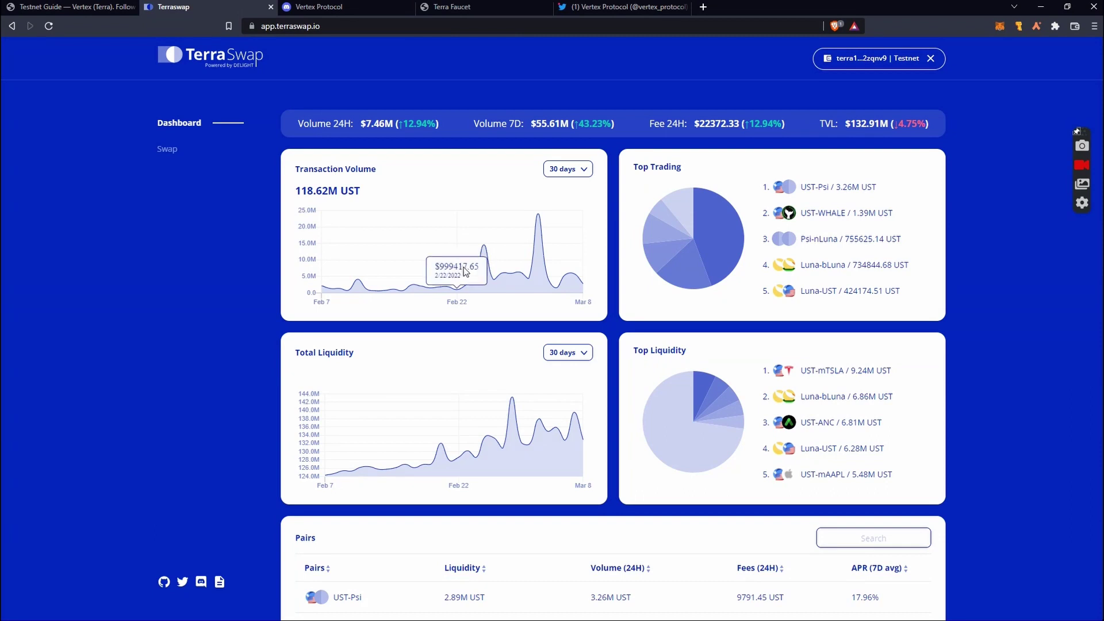
scroll(469, 282, down, 1)
scroll(437, 305, down, 2)
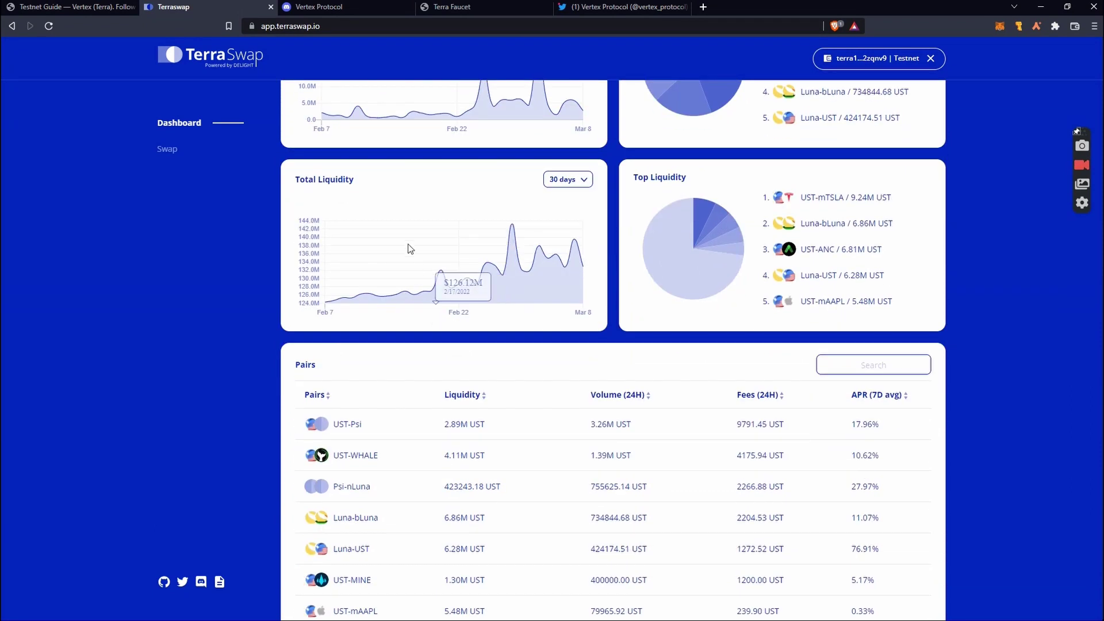
click(1055, 26)
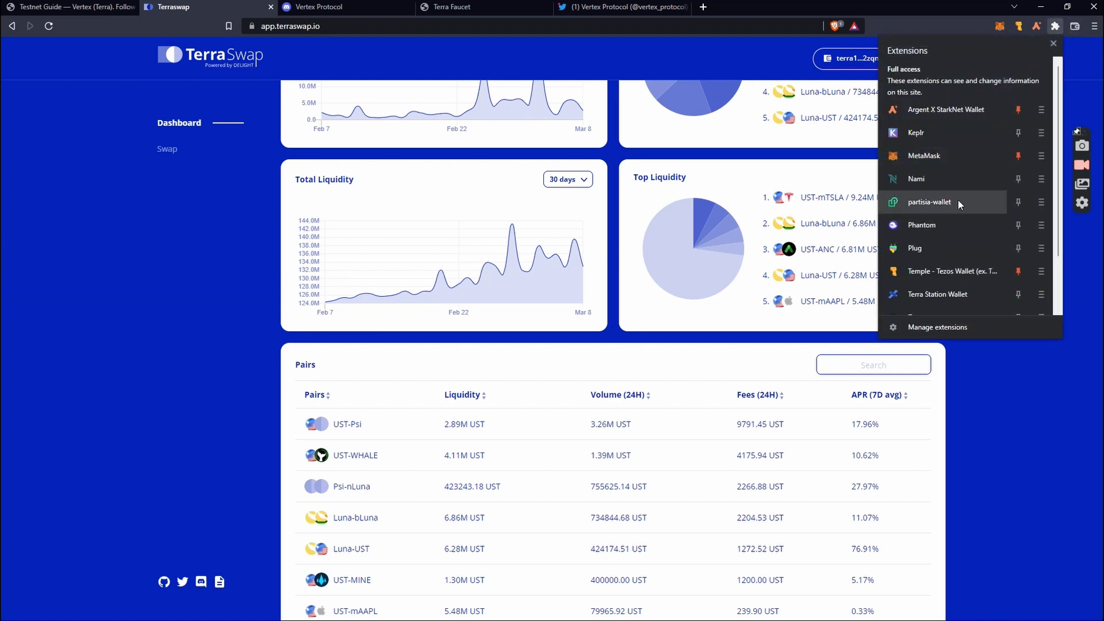
click(932, 294)
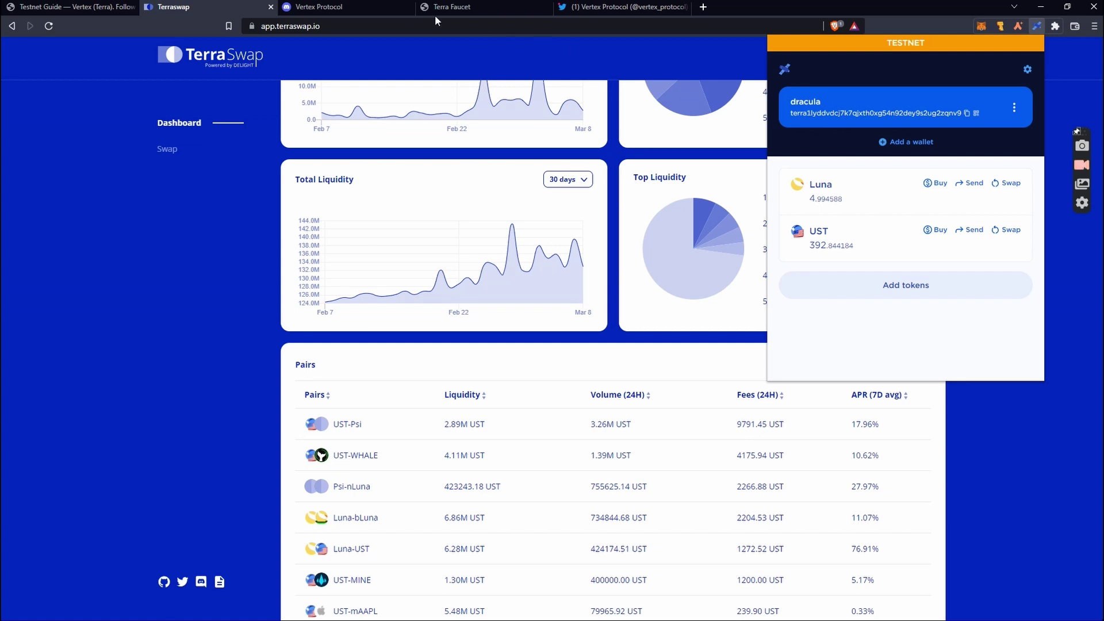
Step: Pass the robot check on Terra Faucet and request testnet tokens for the wallet address already entered
click(484, 6)
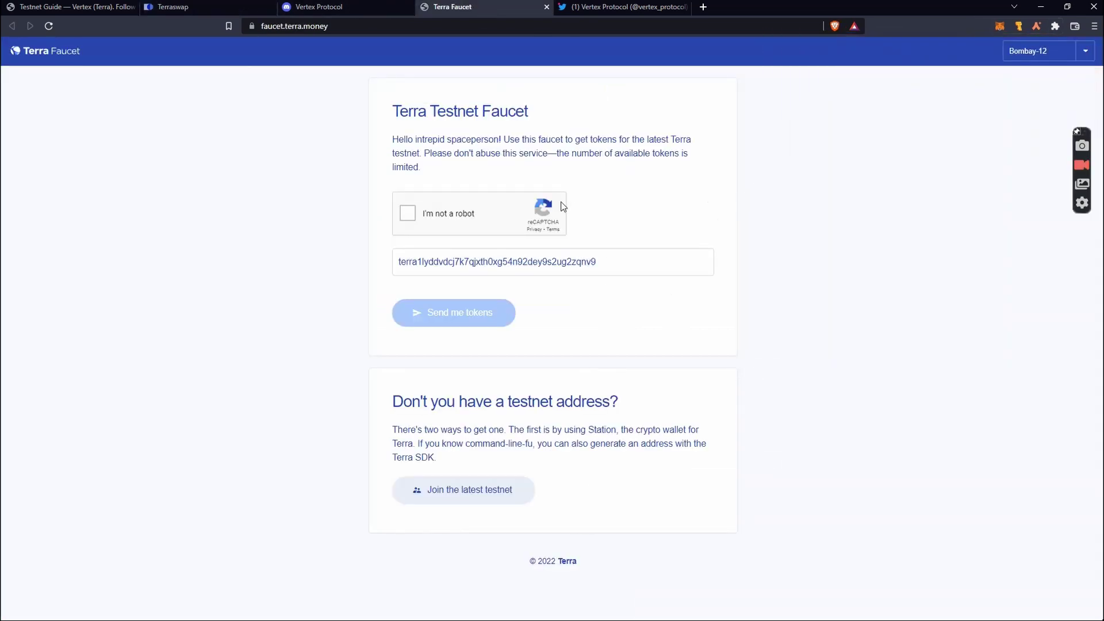
click(408, 213)
click(478, 317)
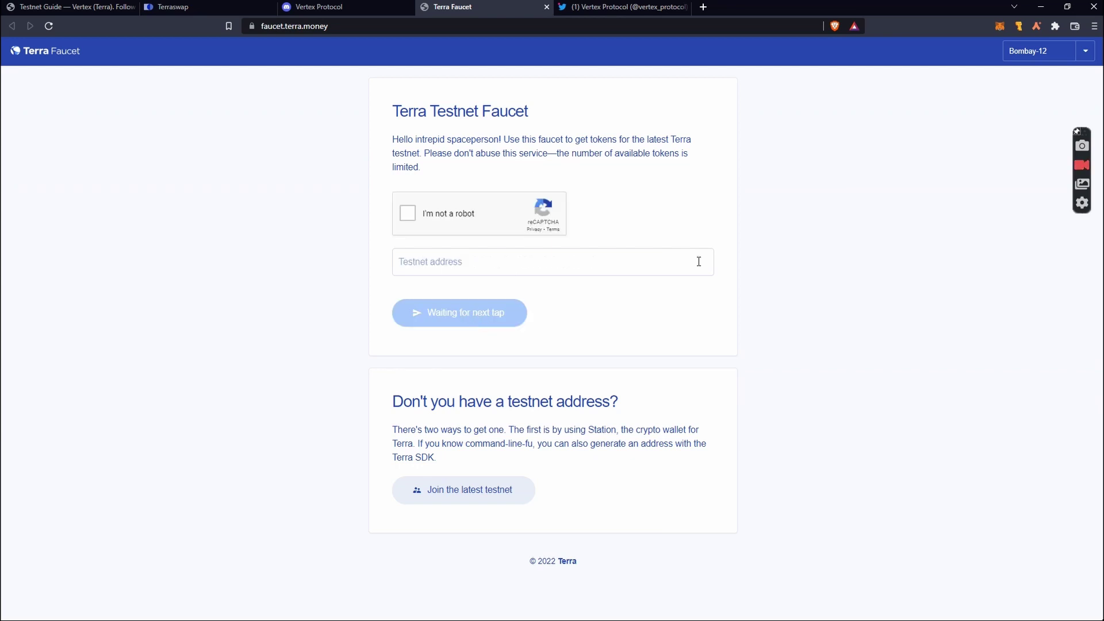
Step: Switch to the Vertex Protocol Twitter page and reopen the Terra Station wallet to review its token balances
click(621, 7)
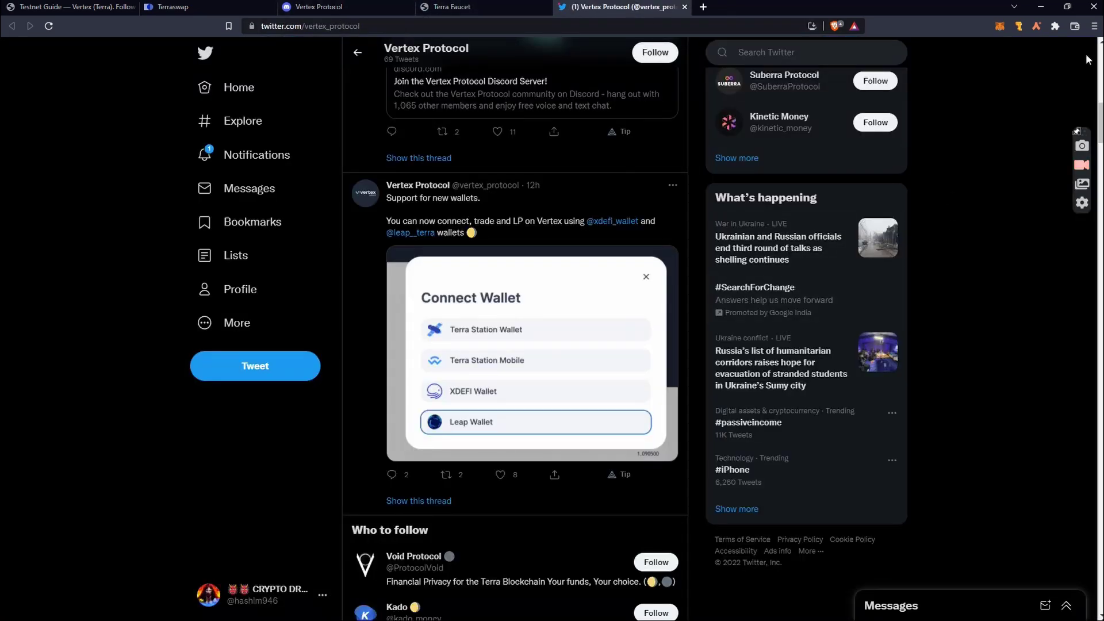
click(1056, 26)
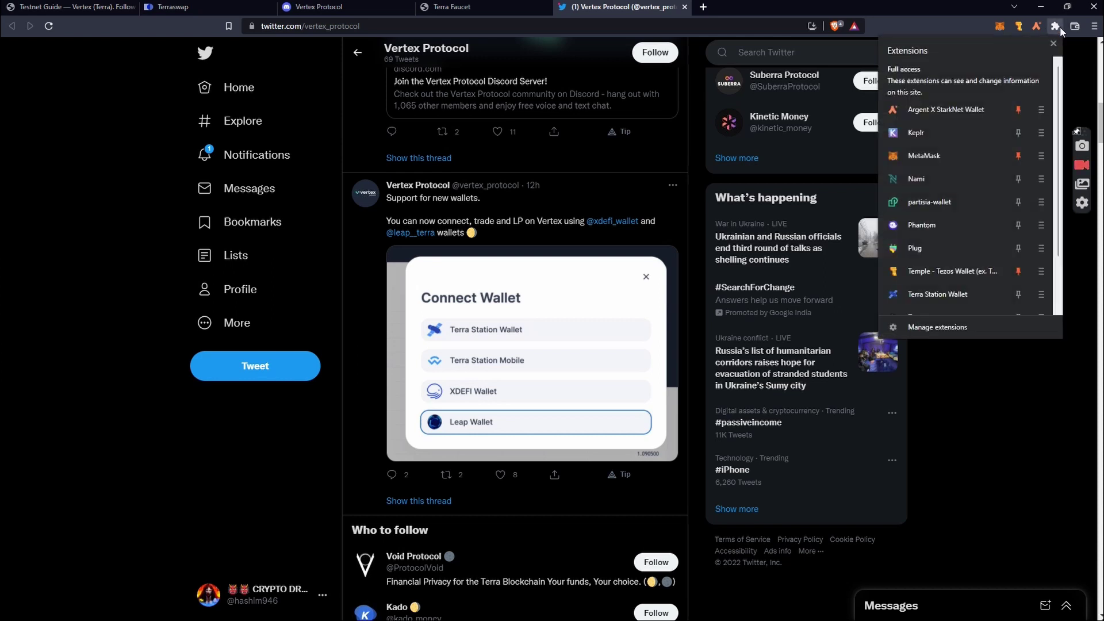
click(965, 298)
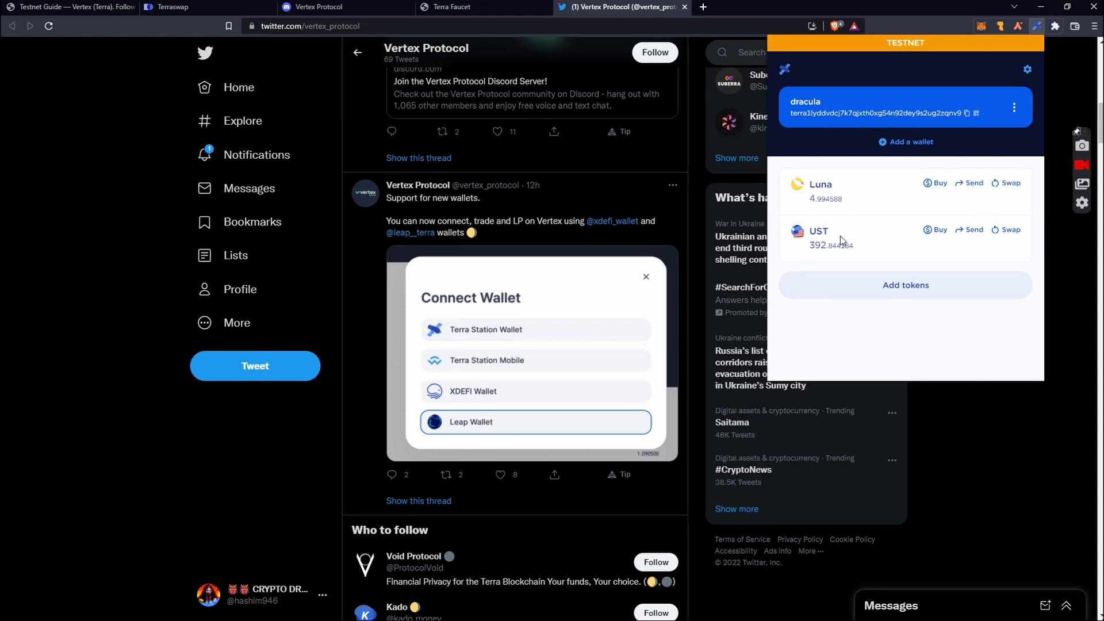
Step: Try out a Luna-to-UST swap in the Terra Station wallet, entering and clearing an amount of 1, and return to the wallet overview without submitting
click(1010, 184)
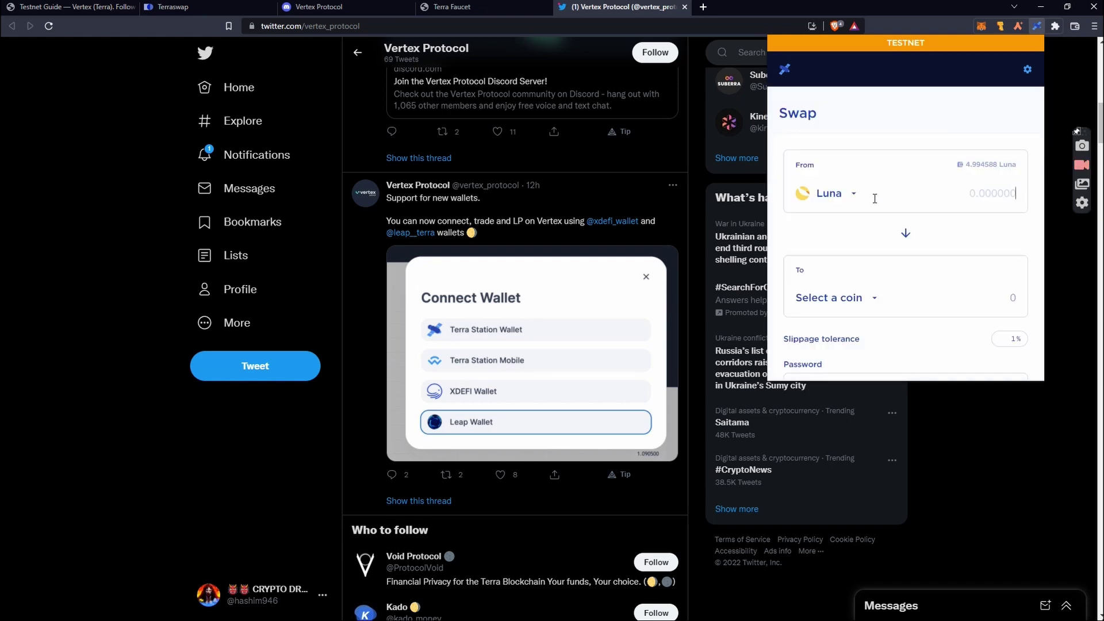
scroll(860, 266, down, 1)
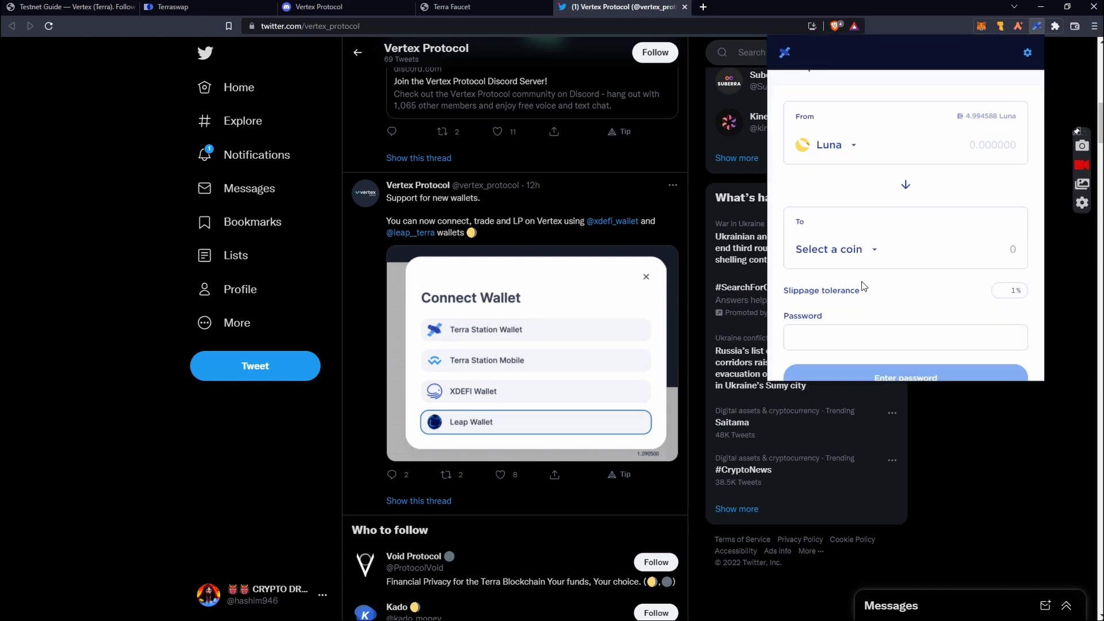
click(866, 238)
click(840, 368)
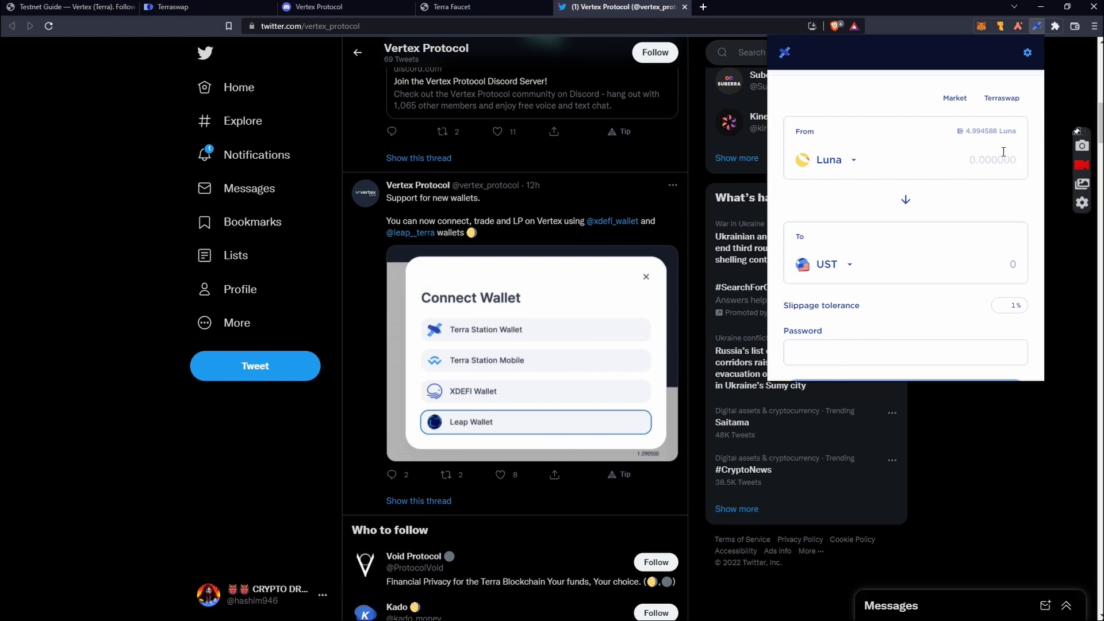
text(1)
key(BackSpace)
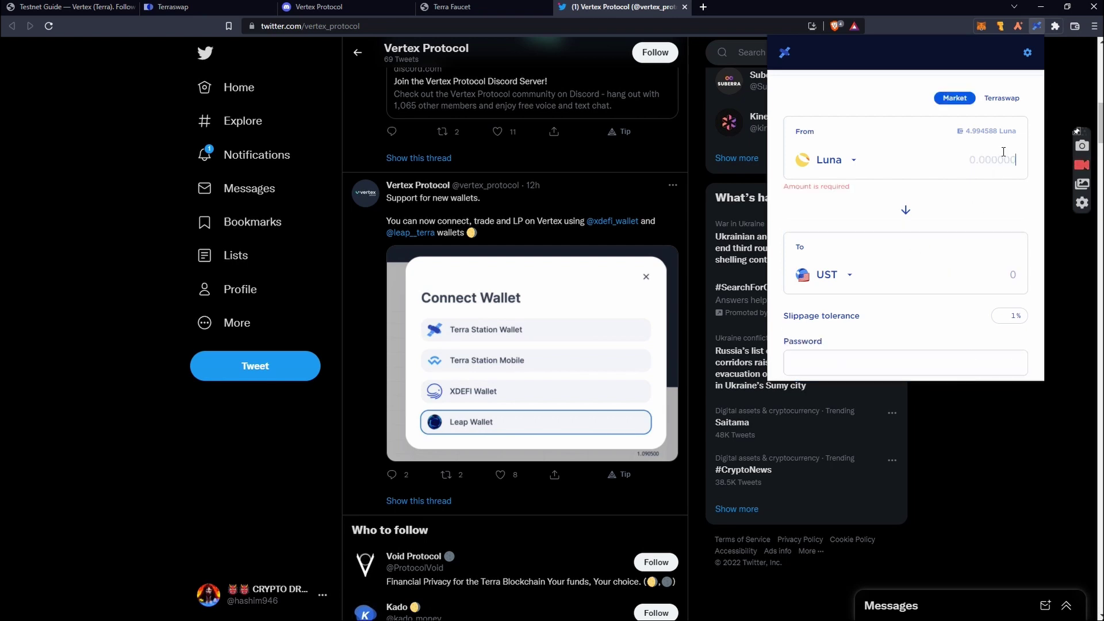
scroll(1003, 152, down, 3)
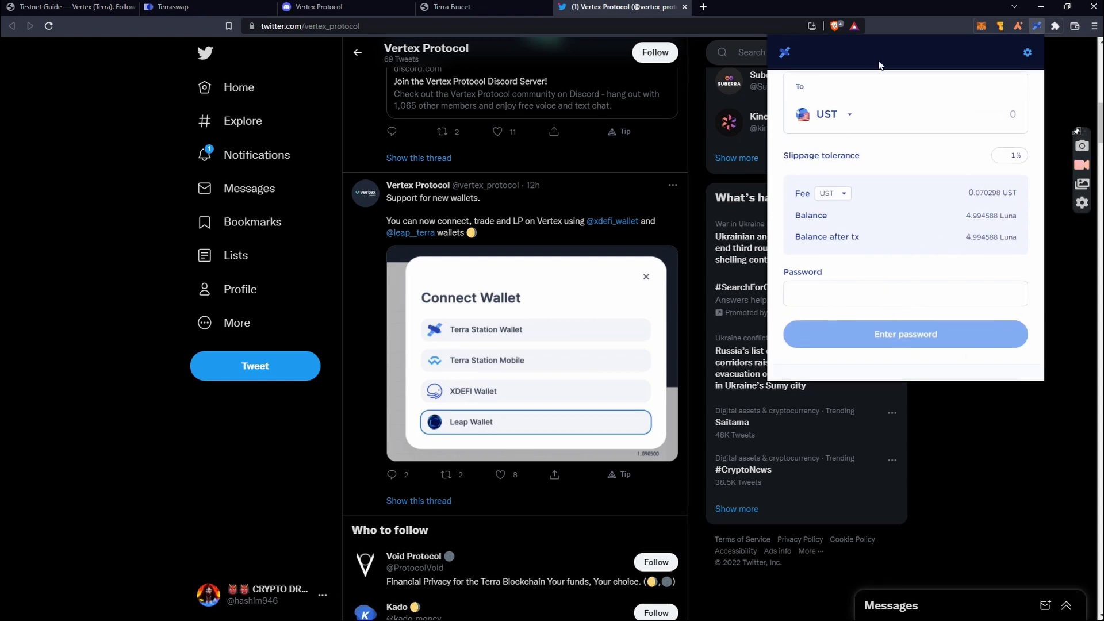
click(784, 53)
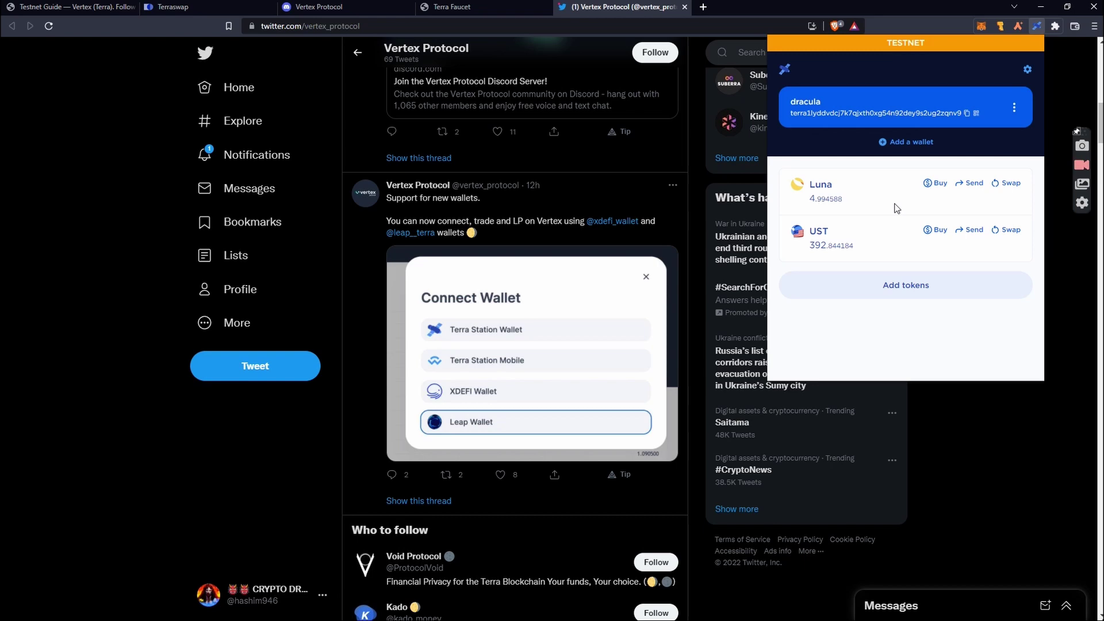
Step: Go back to the getting-started section of the Vertex testnet guide
click(170, 7)
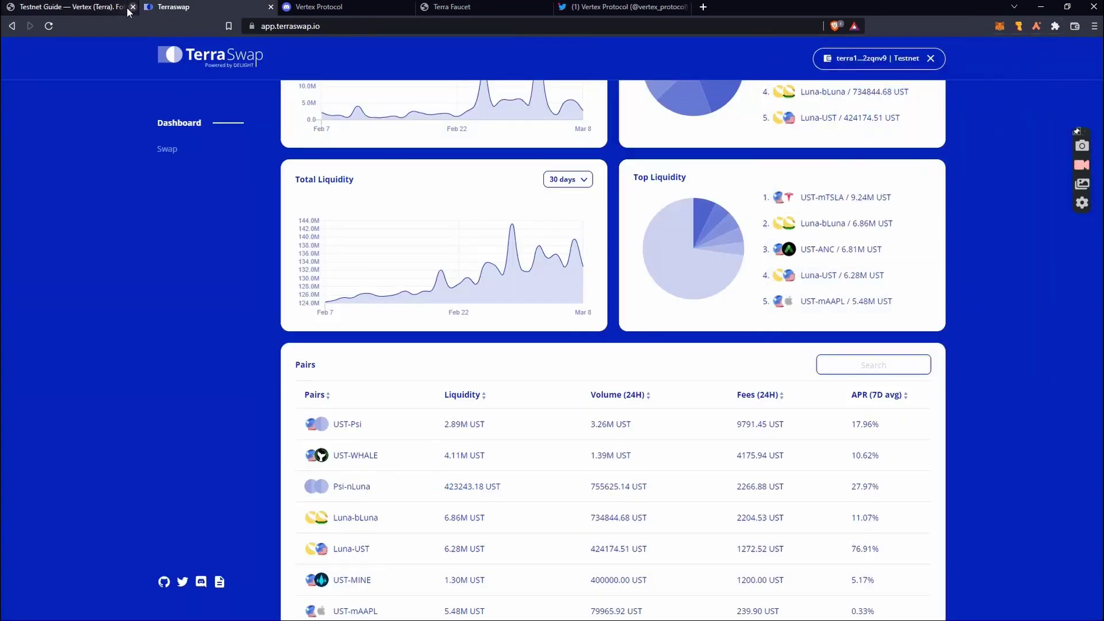
click(118, 13)
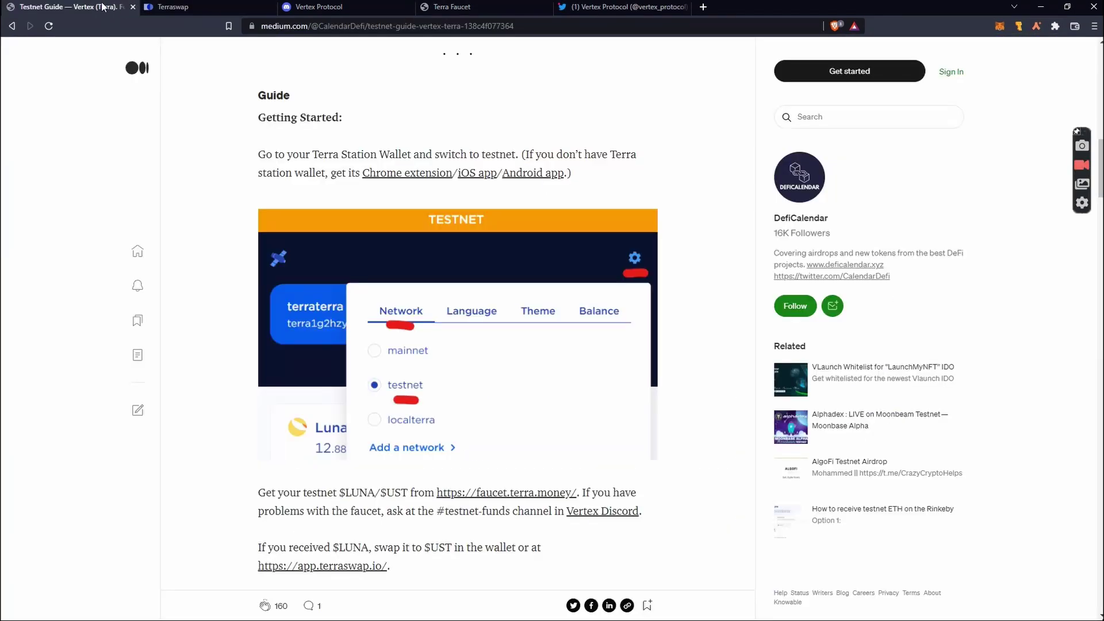
Step: Open the Vertex Protocol dashboard from the link in Step 1 of the guide
scroll(288, 92, down, 3)
scroll(385, 258, down, 5)
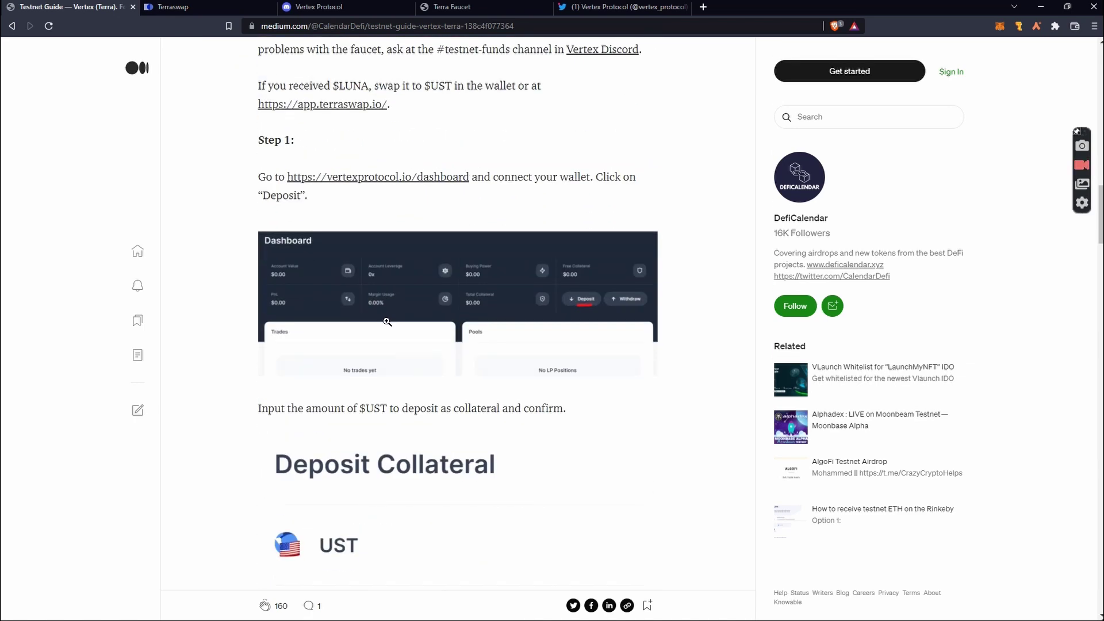
scroll(387, 322, down, 2)
scroll(380, 316, up, 3)
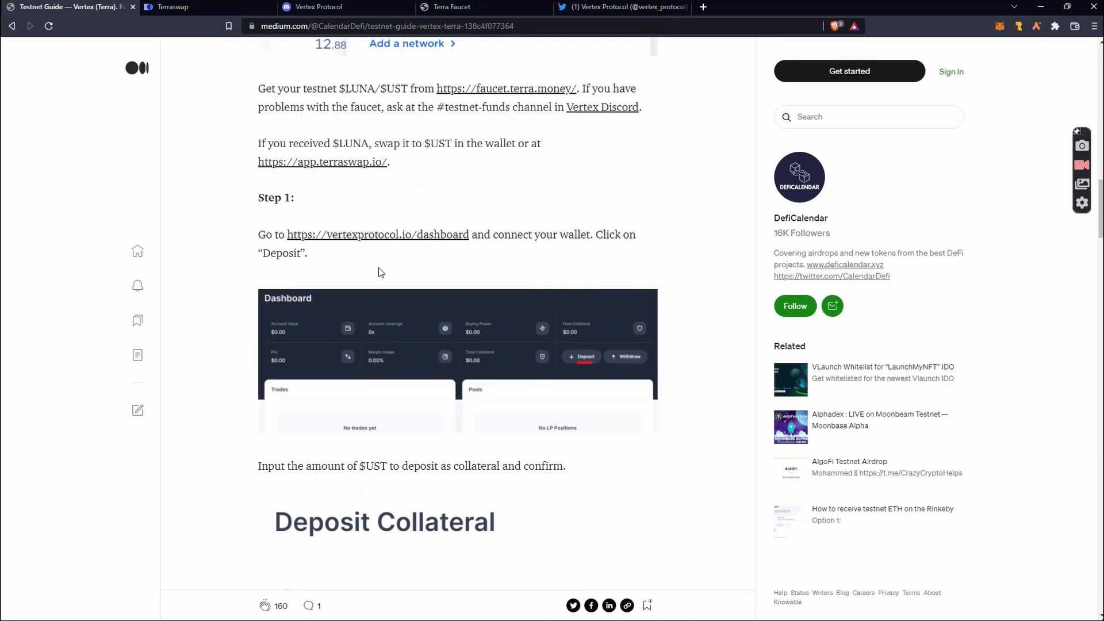
click(383, 232)
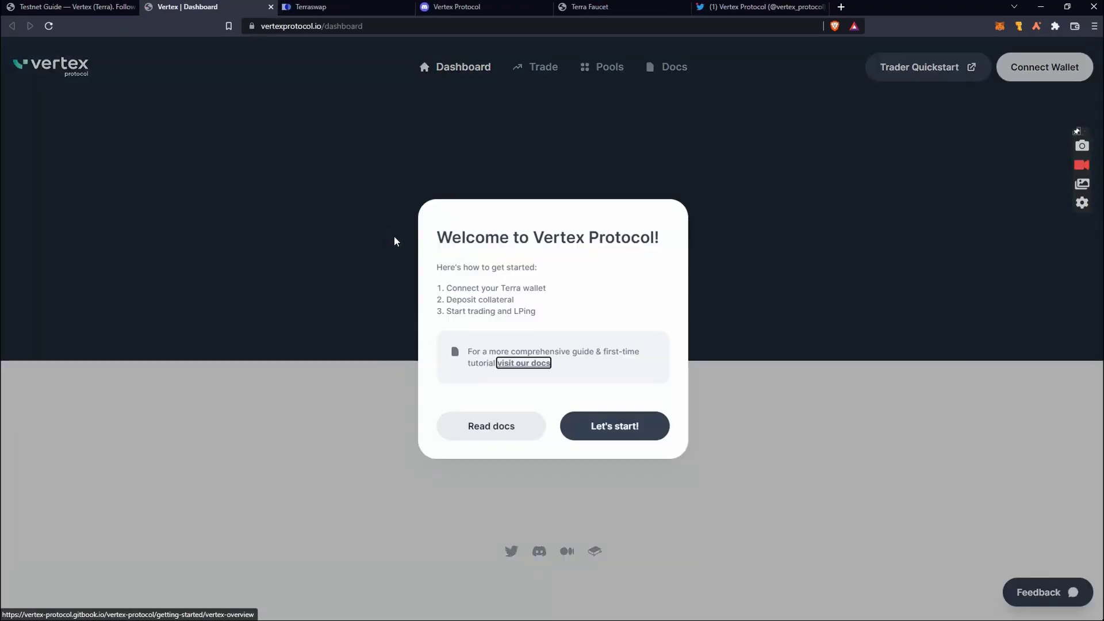
Step: Dismiss the welcome message and connect the Terra Station Wallet to the Vertex dashboard, approving the connection request
click(581, 426)
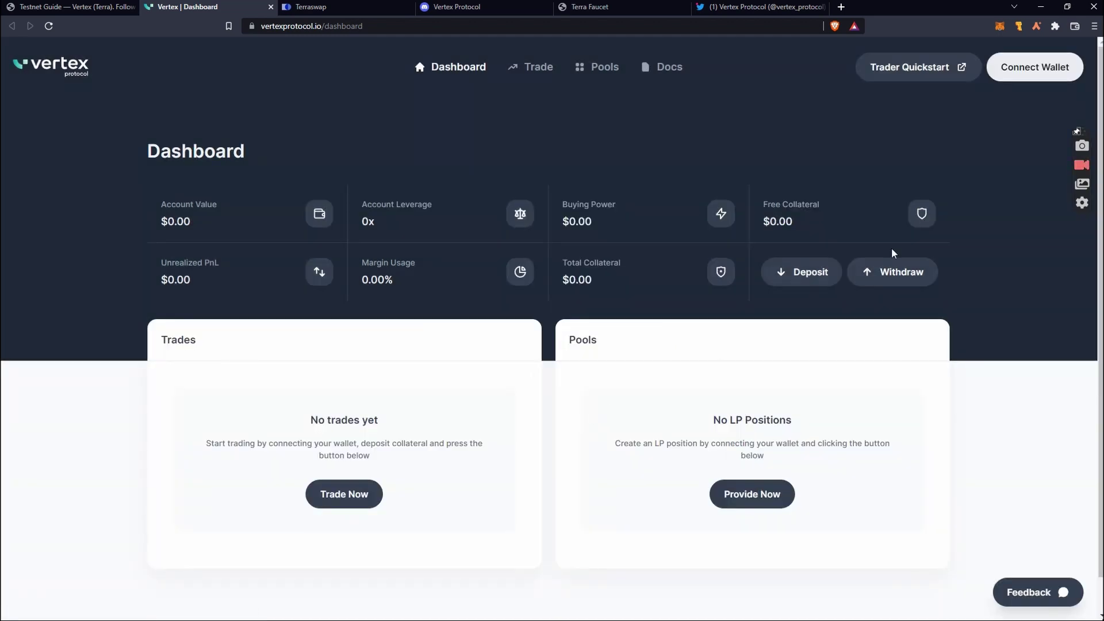
click(1006, 61)
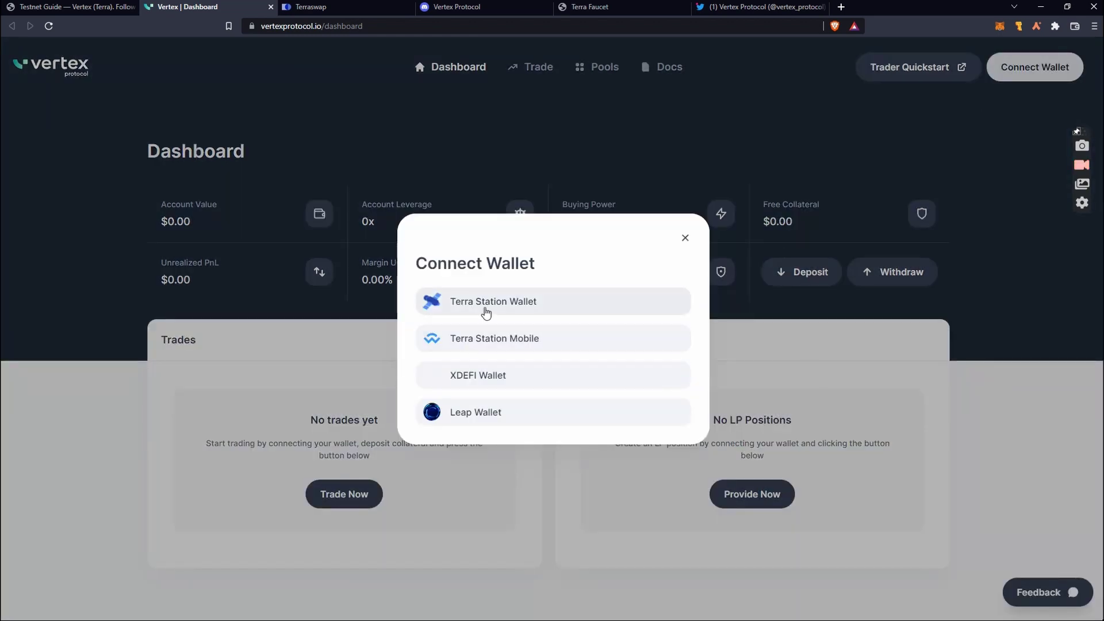
click(487, 309)
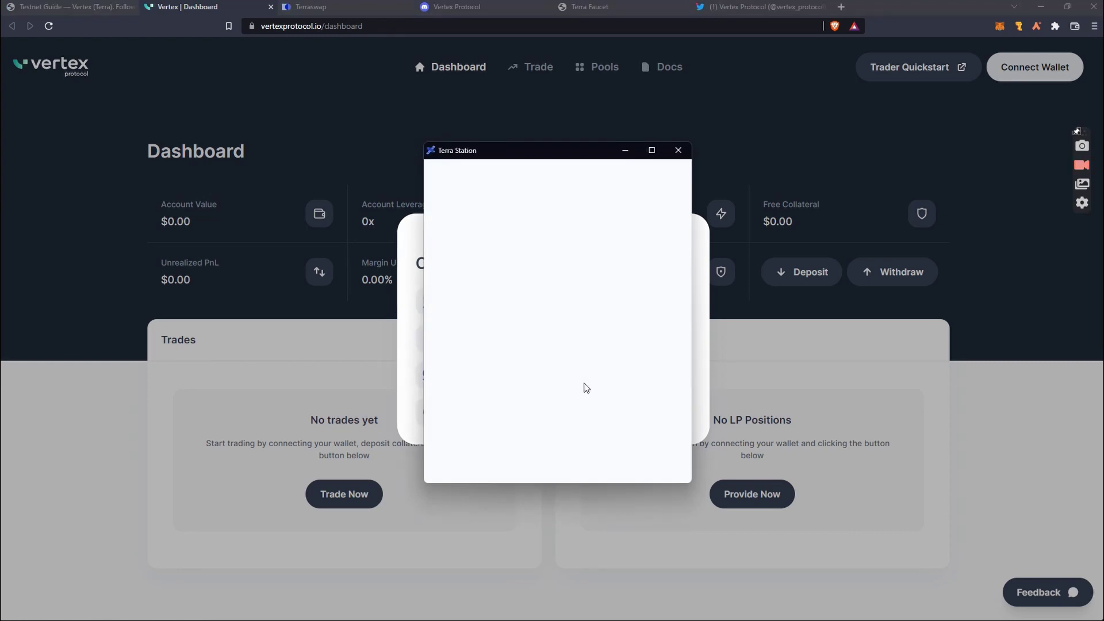
click(598, 371)
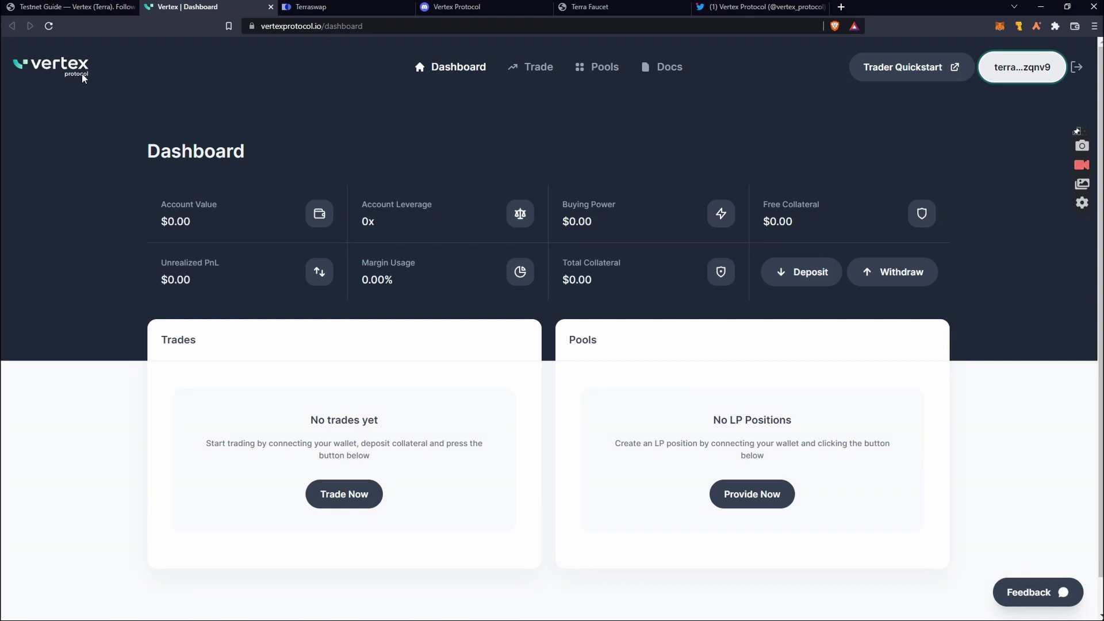
Step: Check the guide's Step 1 instructions and example for depositing UST as collateral
click(77, 7)
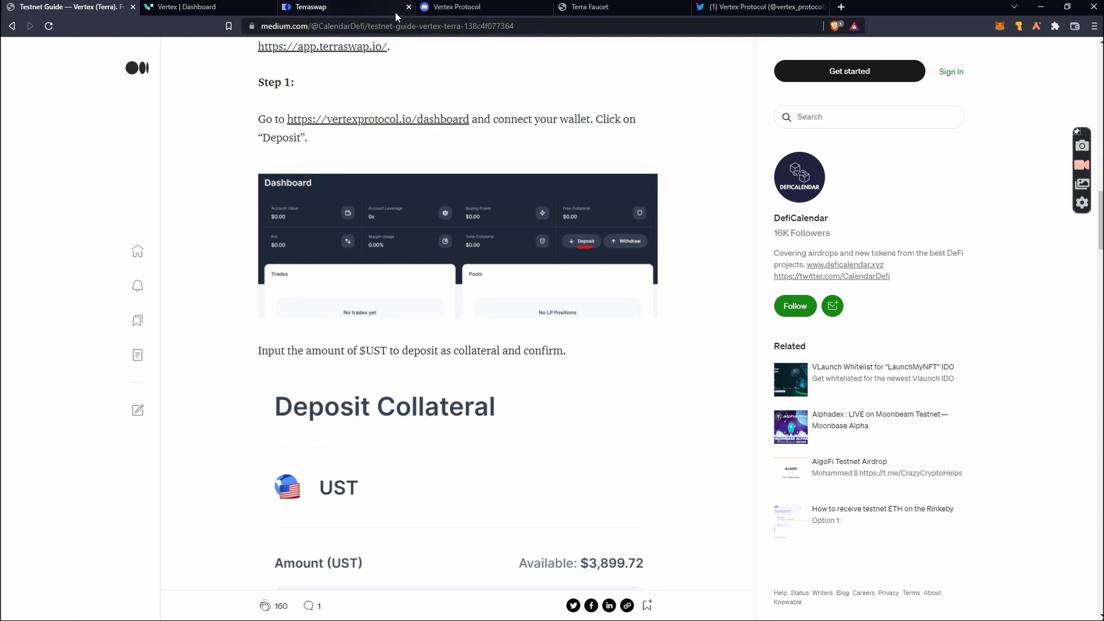
click(236, 9)
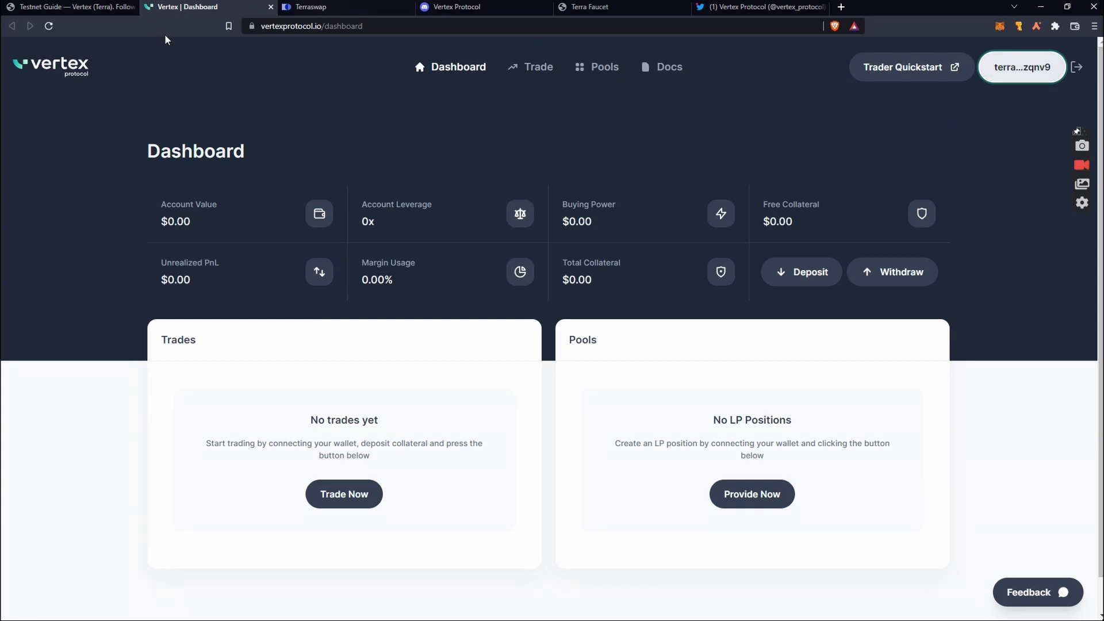
click(75, 7)
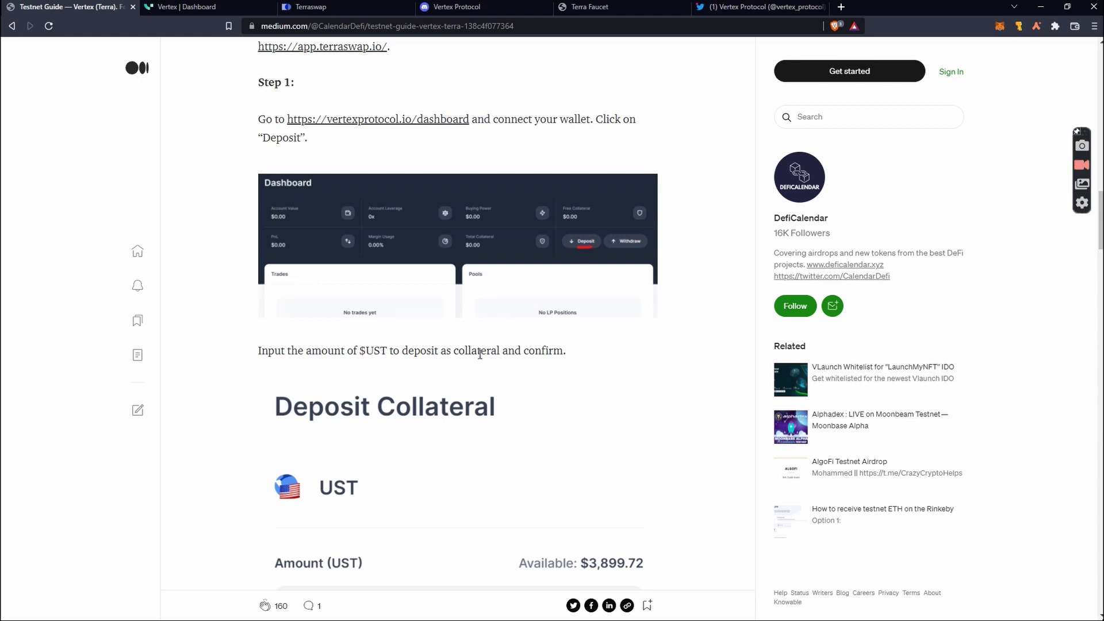
scroll(491, 382, down, 4)
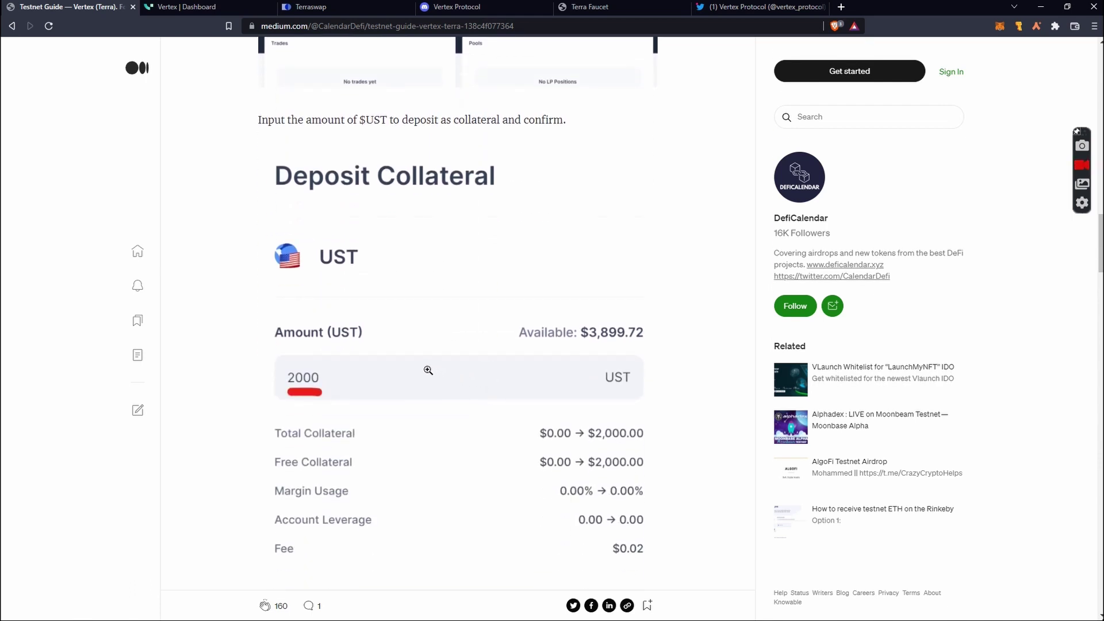
Step: Deposit 350 UST as collateral from the Vertex dashboard, authorising the transaction with the wallet password, and close the completion message
click(157, 11)
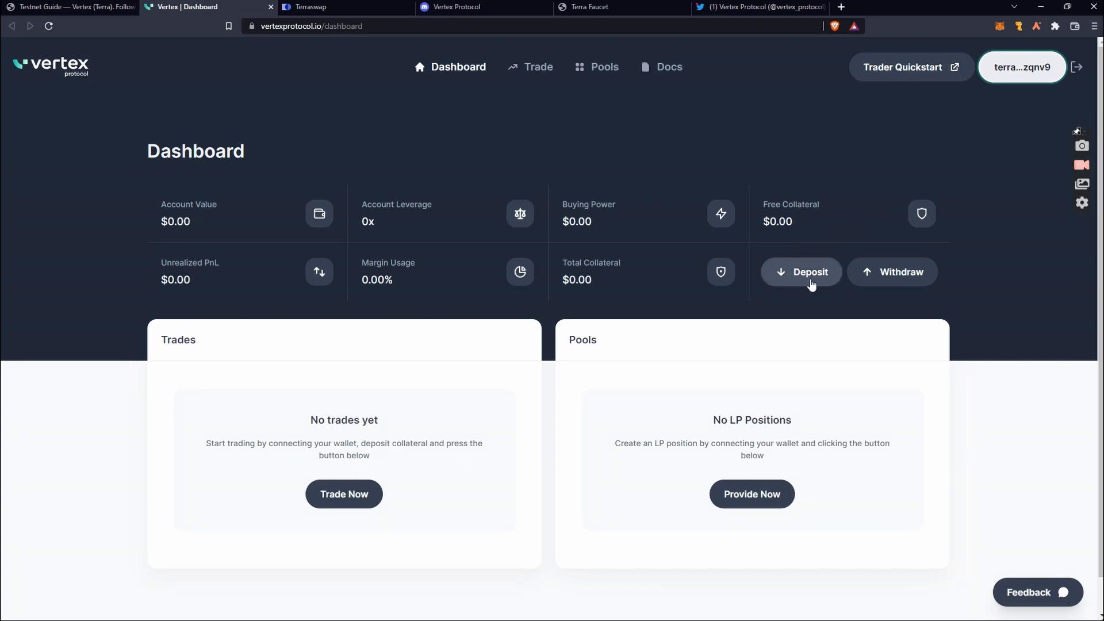
click(786, 266)
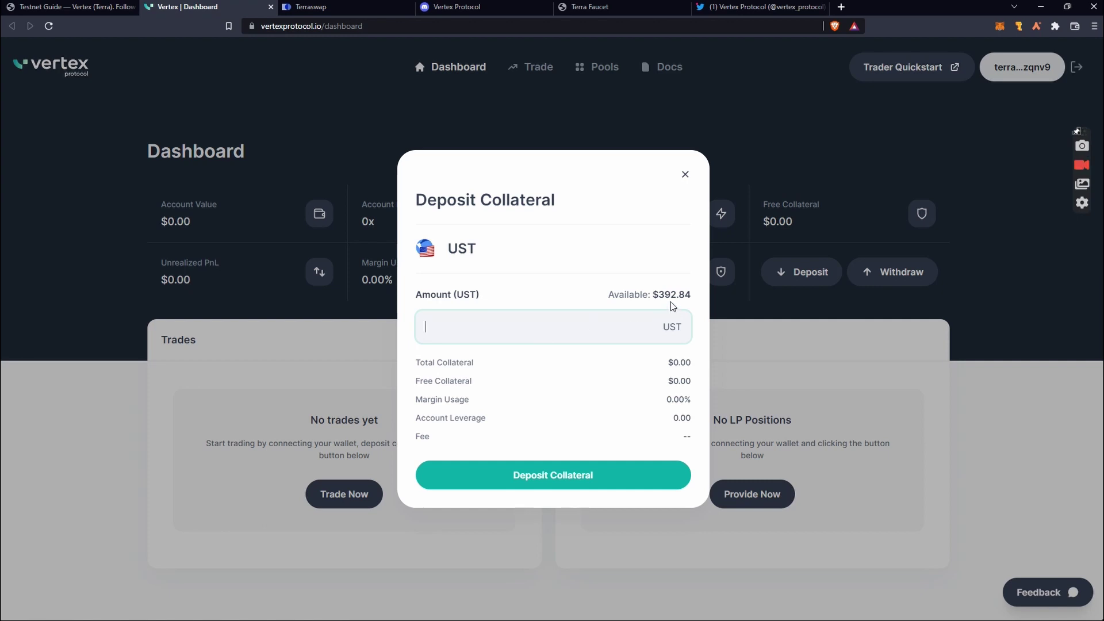
text(350)
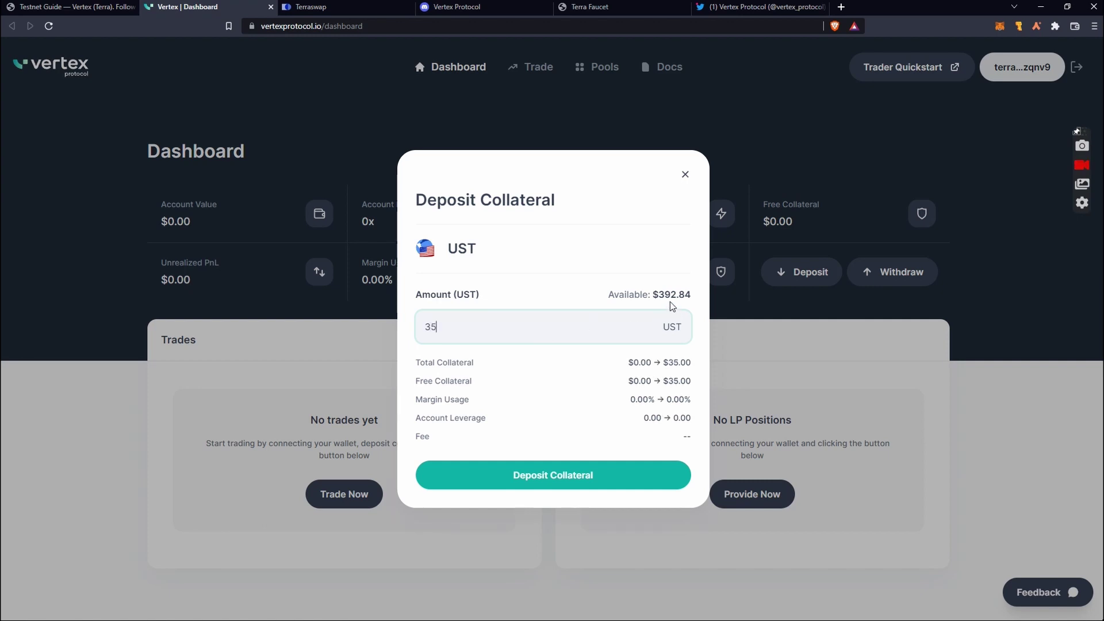
click(546, 476)
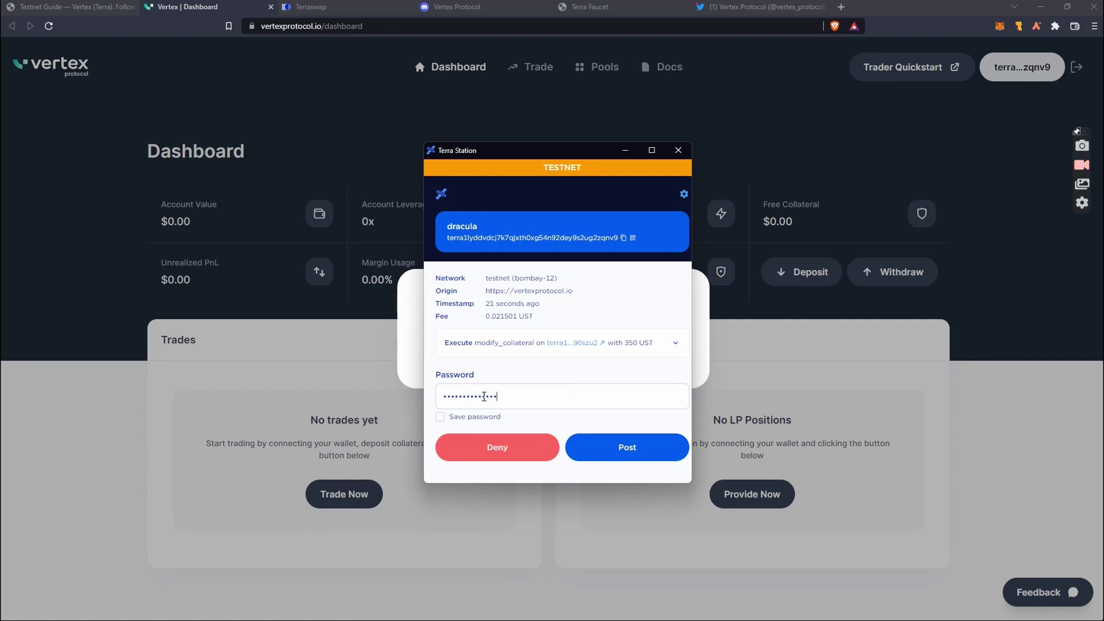
click(601, 444)
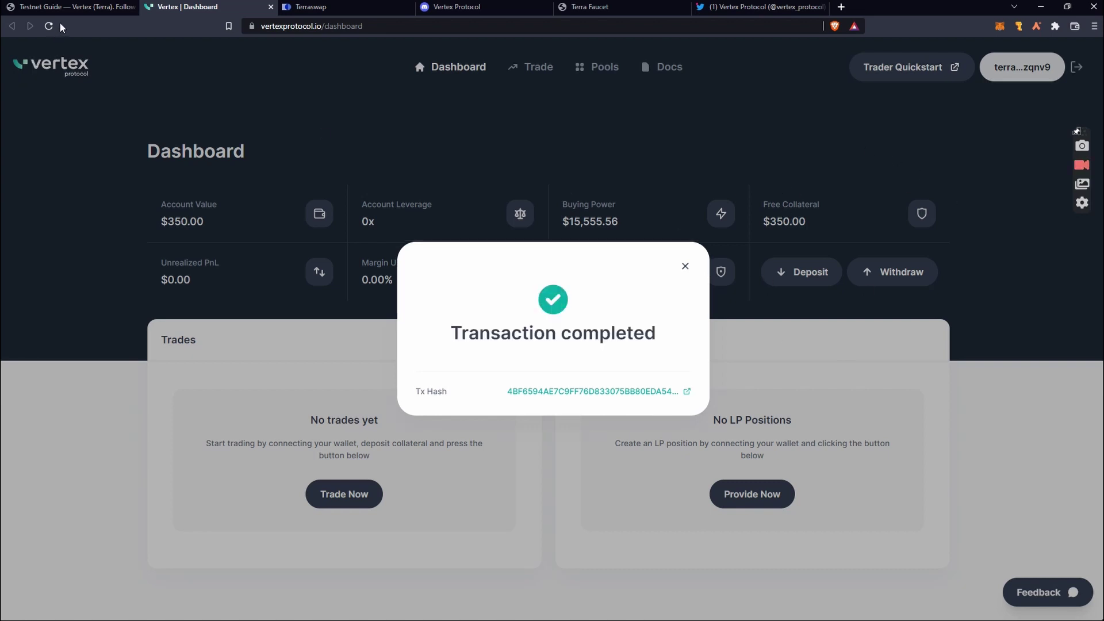
click(685, 267)
Step: Read Step 2 of the guide about choosing a market, placing a long or short order and closing the position
click(104, 8)
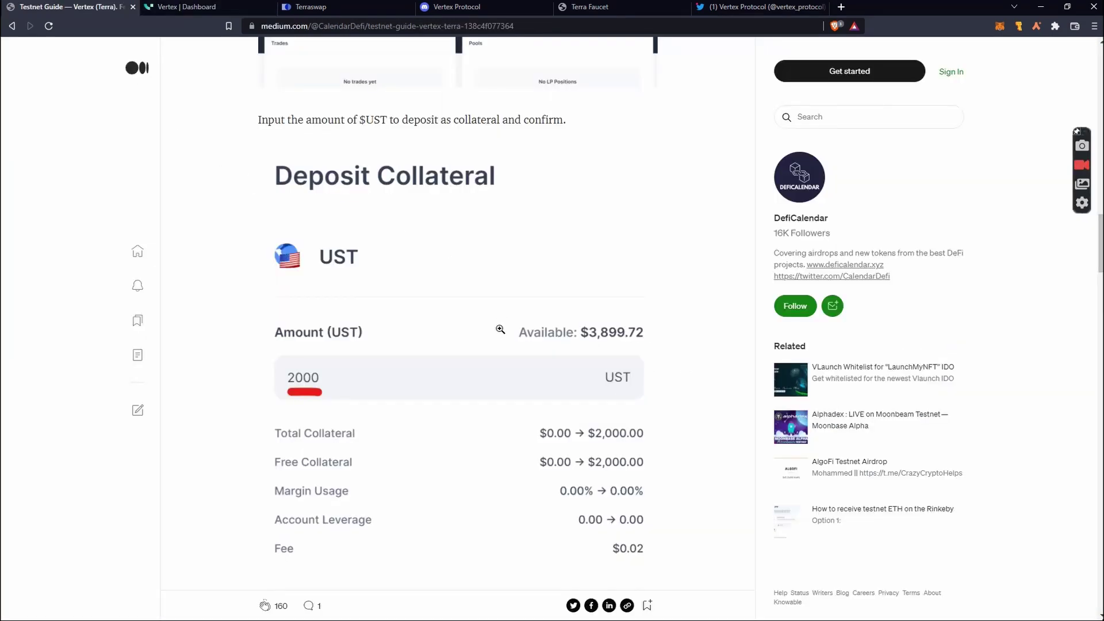
scroll(419, 338, down, 7)
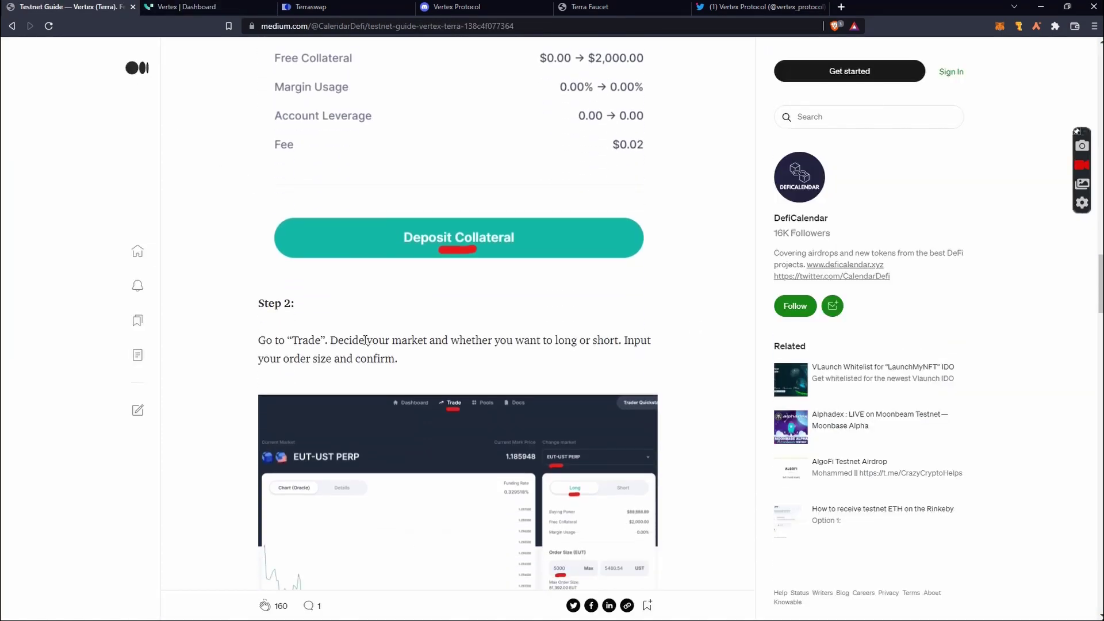
scroll(283, 373, down, 1)
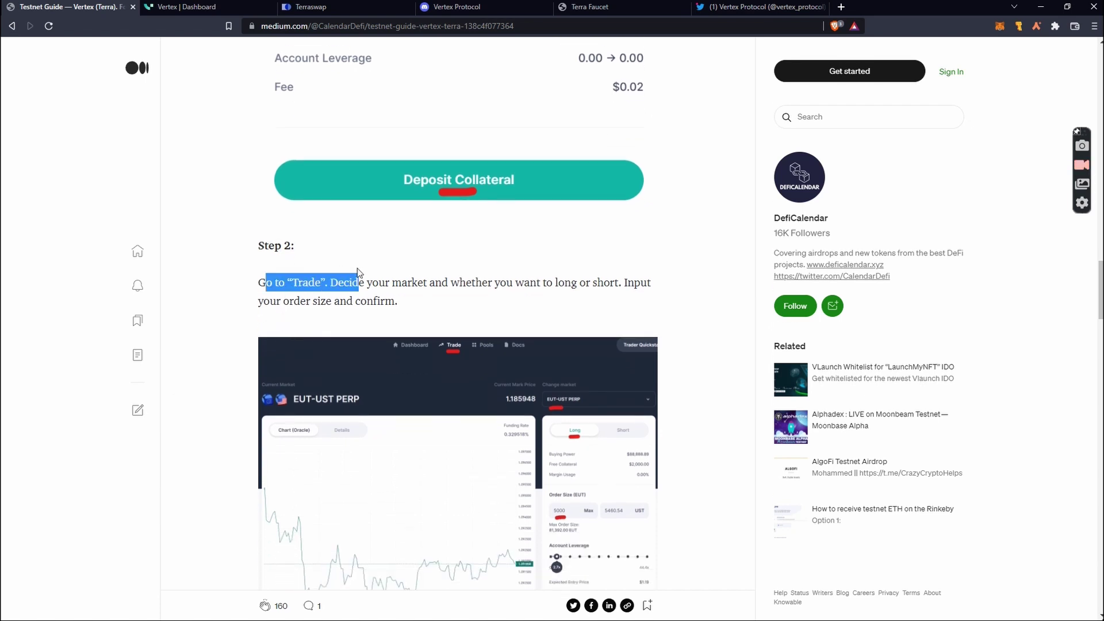
drag(265, 282, 359, 282)
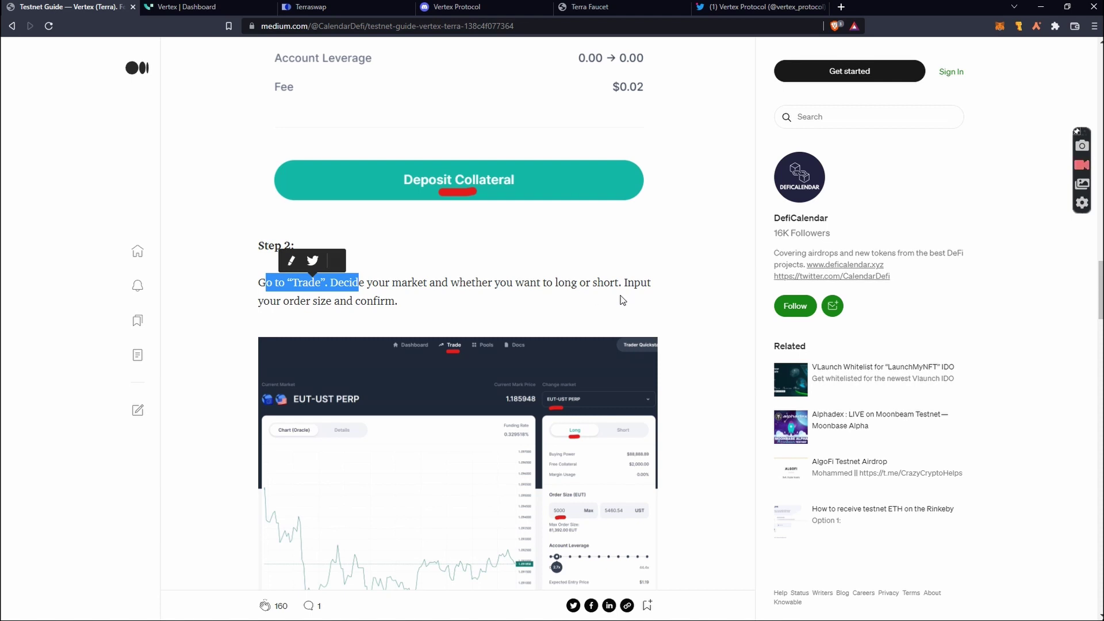
scroll(352, 313, down, 3)
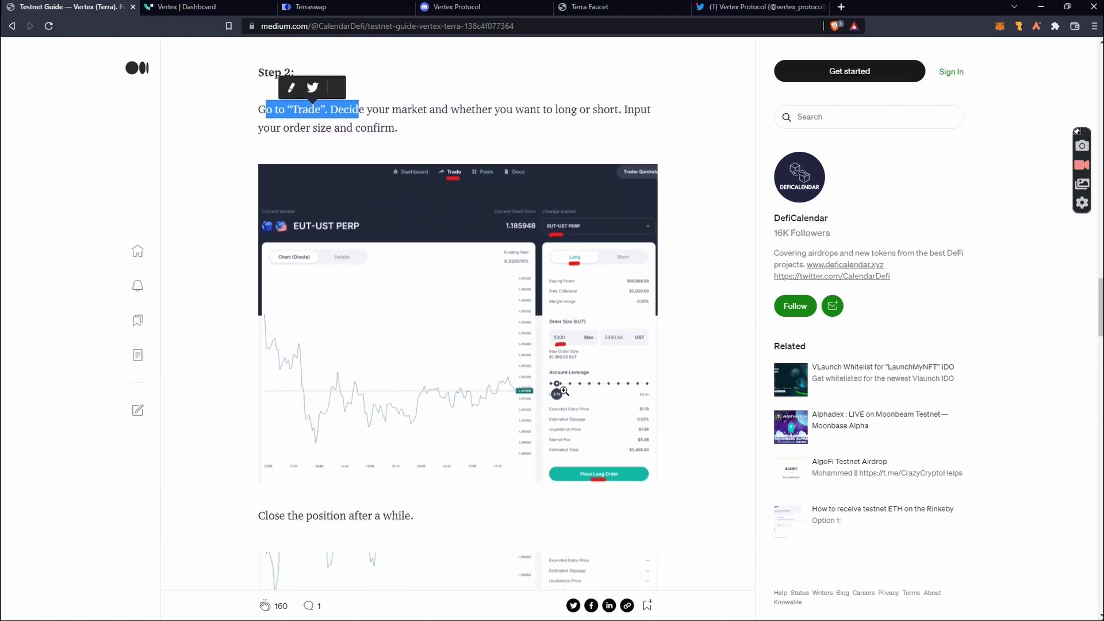
scroll(581, 455, down, 3)
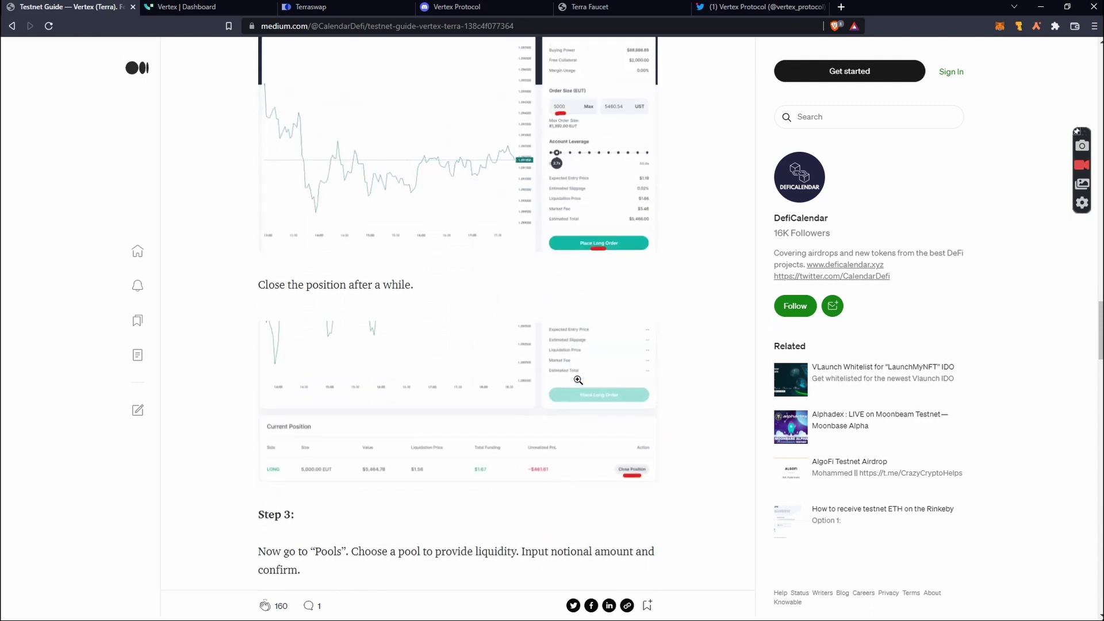
scroll(575, 376, up, 3)
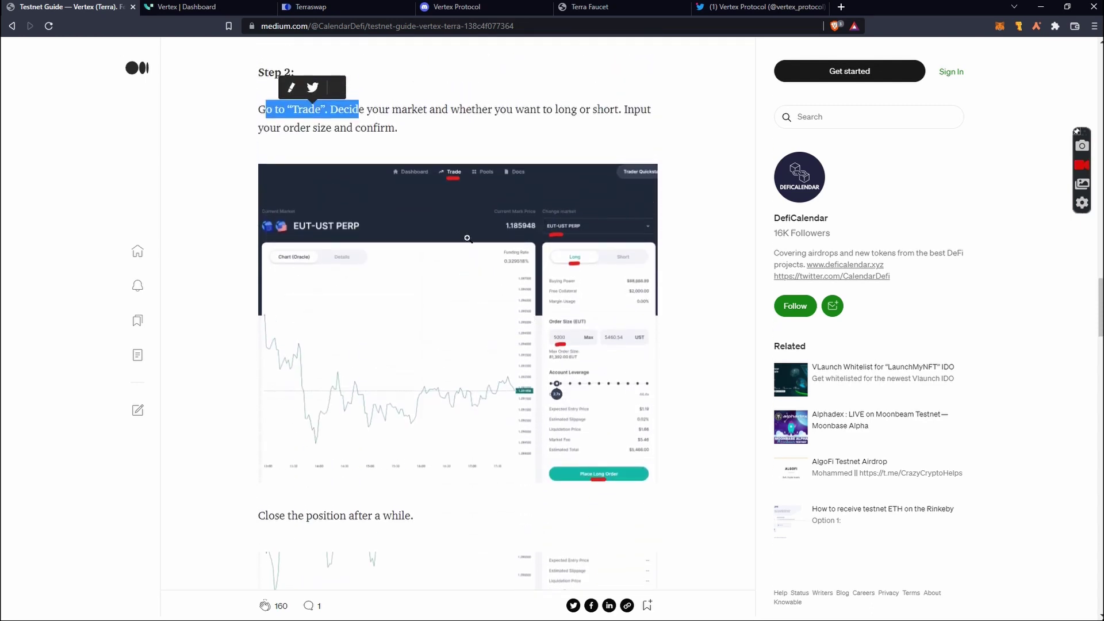
Step: Go to the Vertex Trade page and choose the EUT-UST PERP market
click(183, 7)
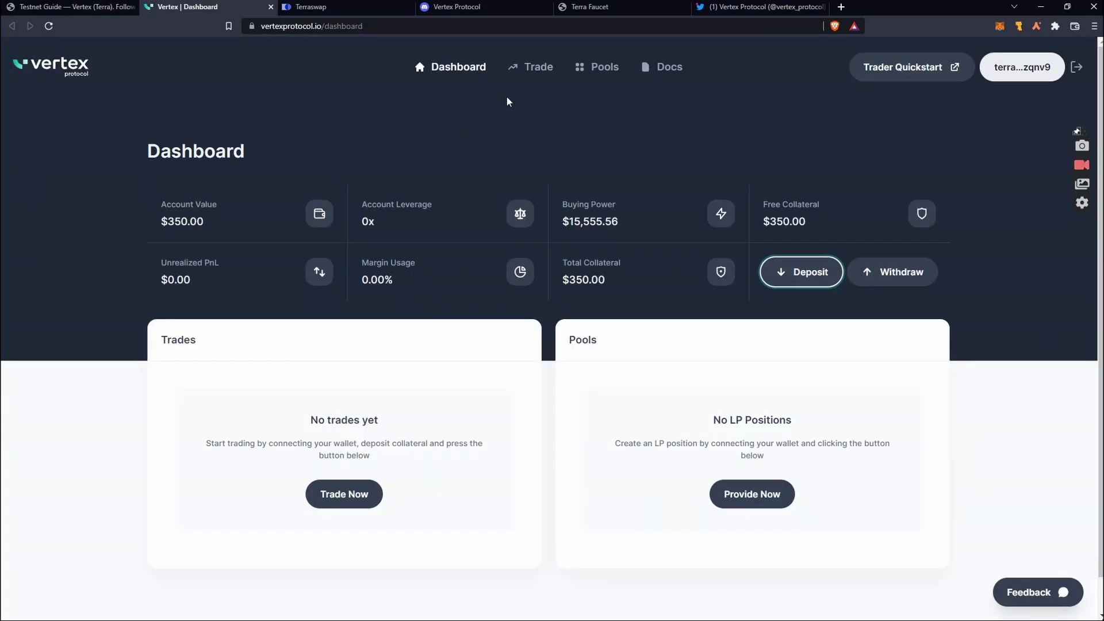
click(527, 74)
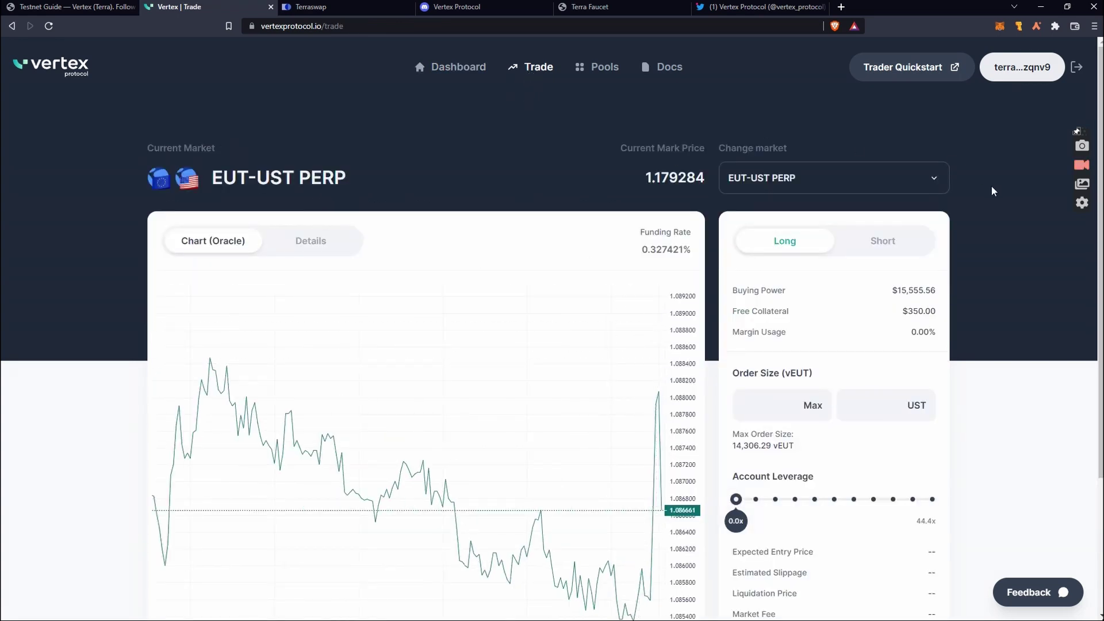
click(920, 180)
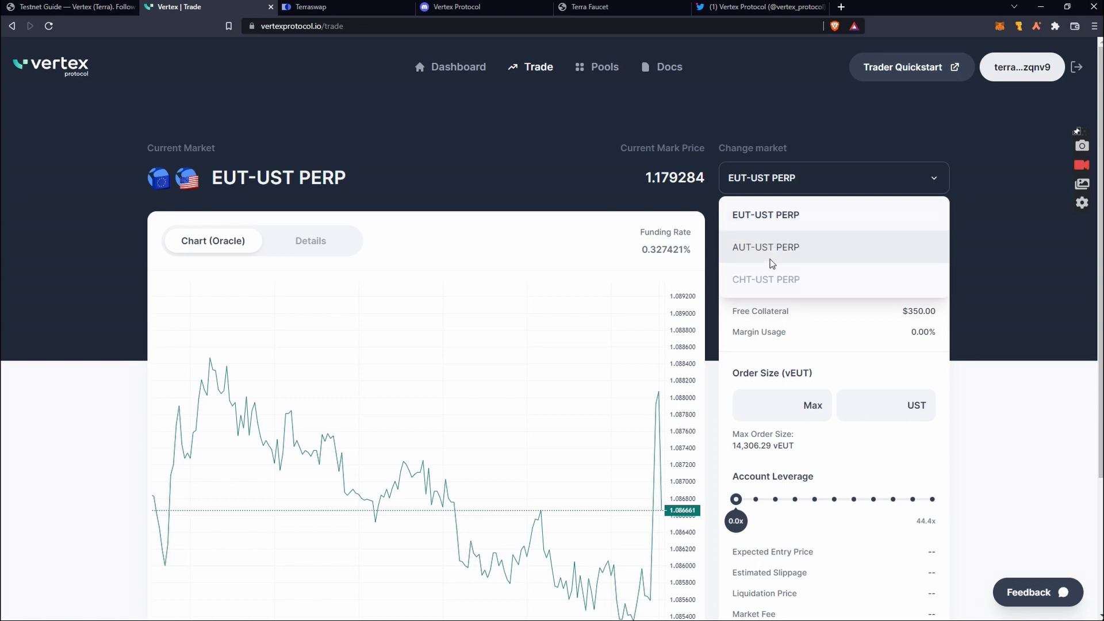
click(779, 227)
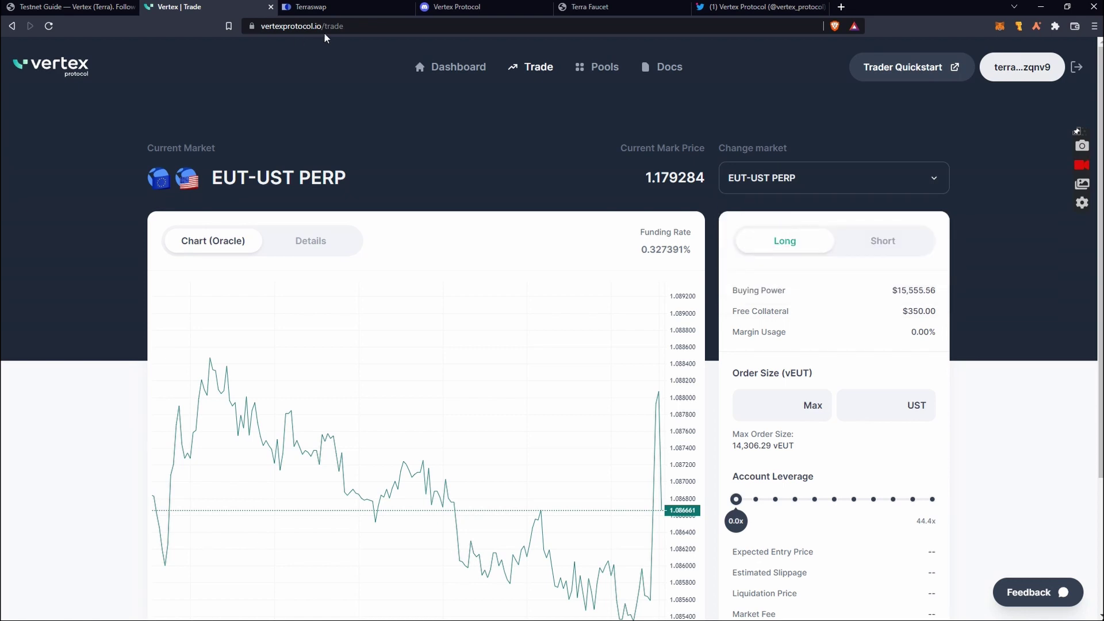
Step: Compare the Vertex Trade page with the guide's example of a long order
click(111, 9)
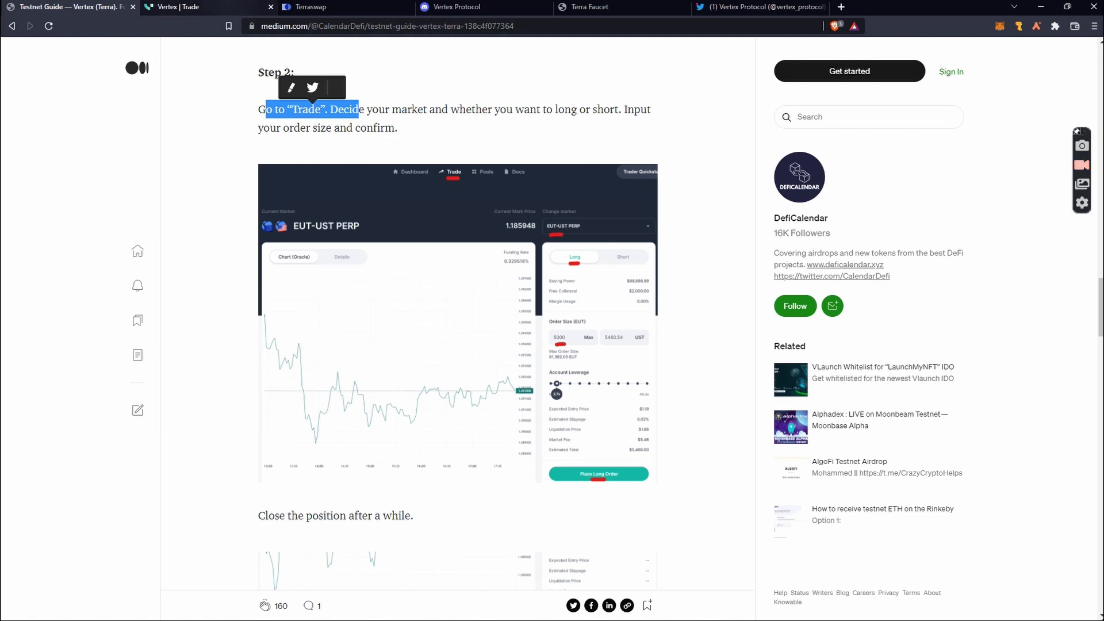
click(178, 7)
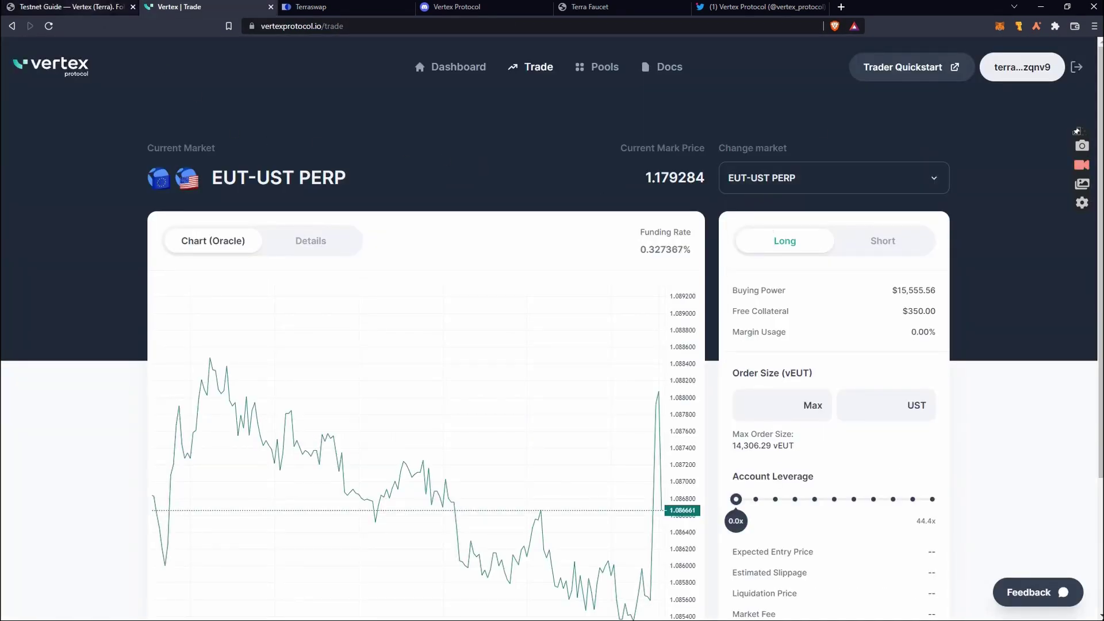
click(81, 7)
scroll(567, 310, down, 1)
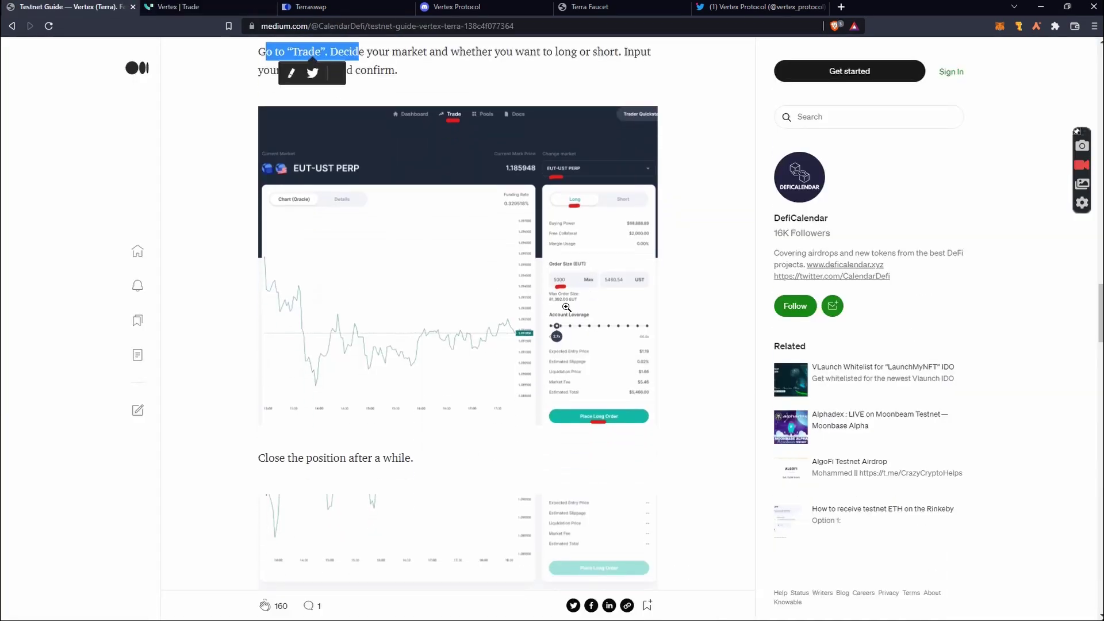
Step: Set the order size of the EUT-UST PERP long order on Vertex to the maximum
click(173, 7)
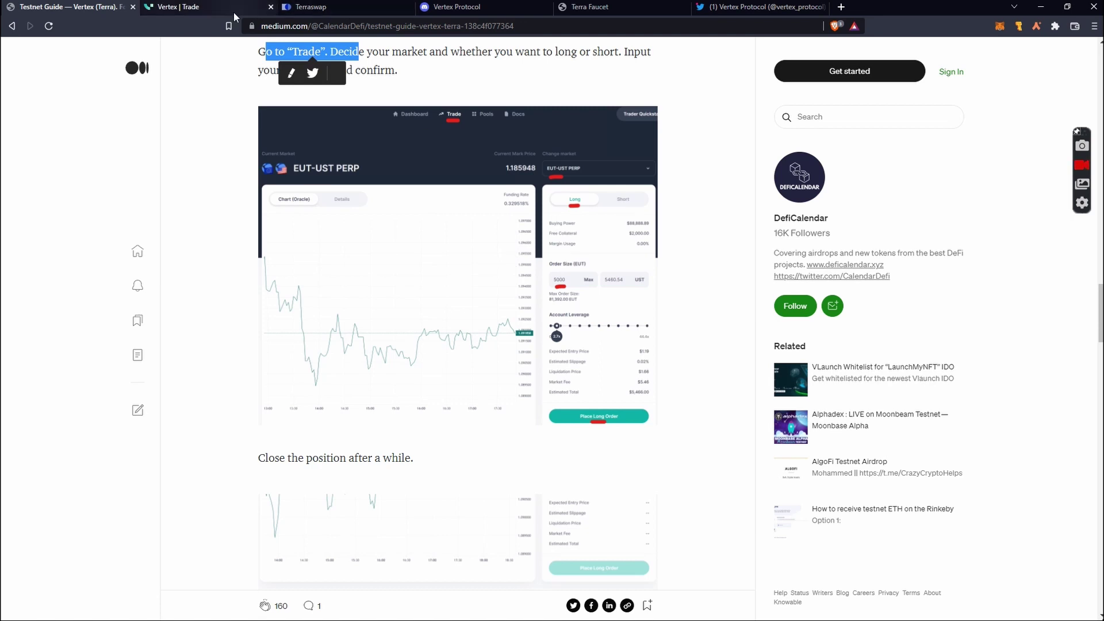
click(807, 408)
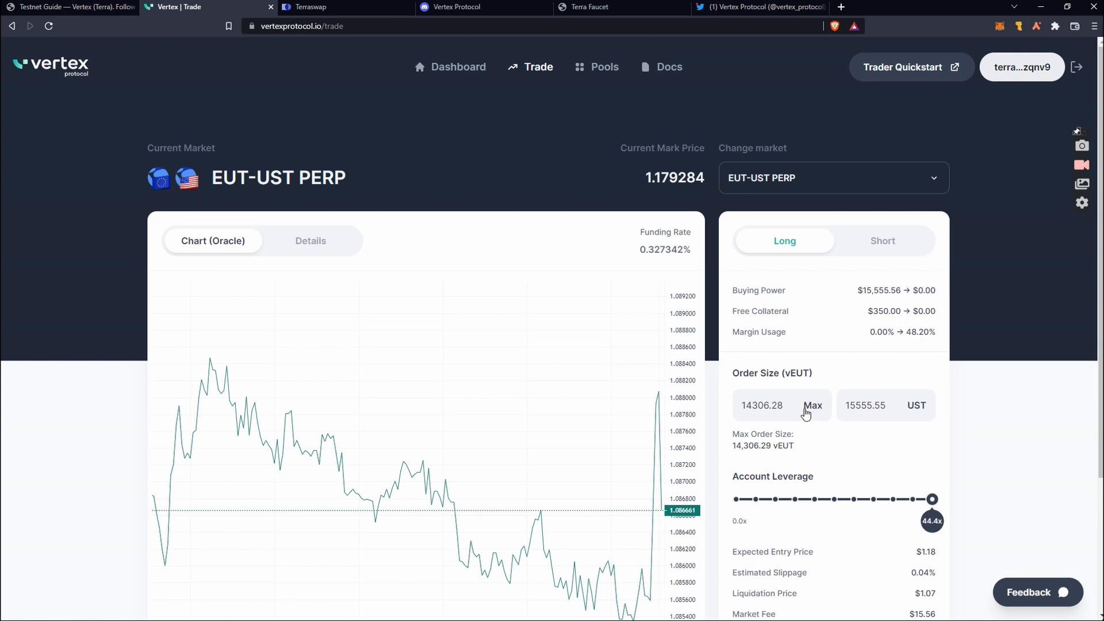
scroll(818, 412, down, 3)
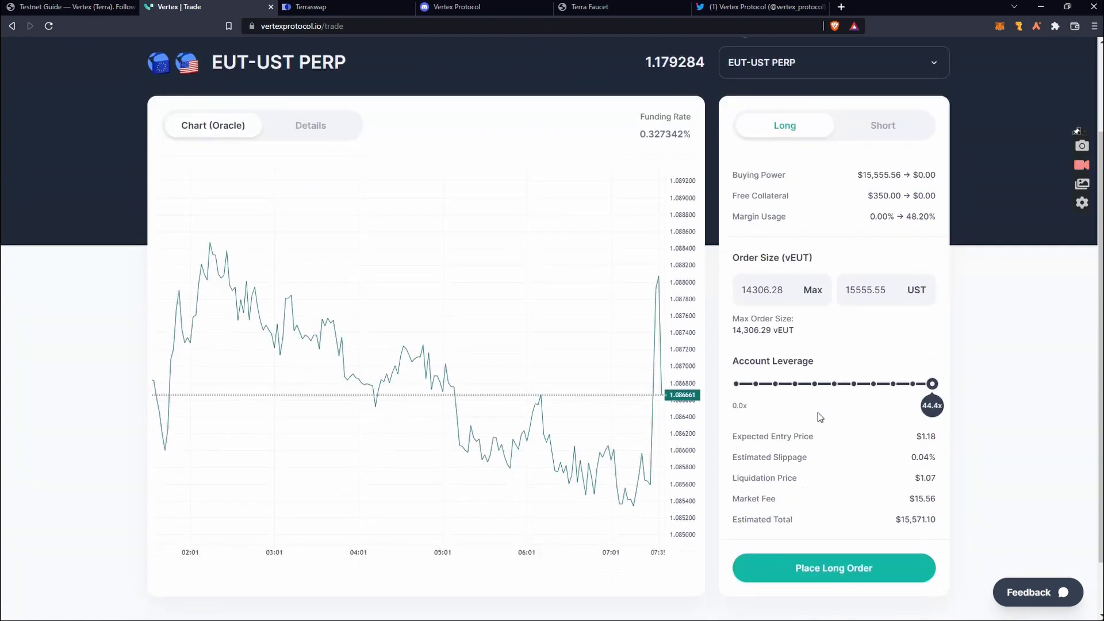
click(786, 229)
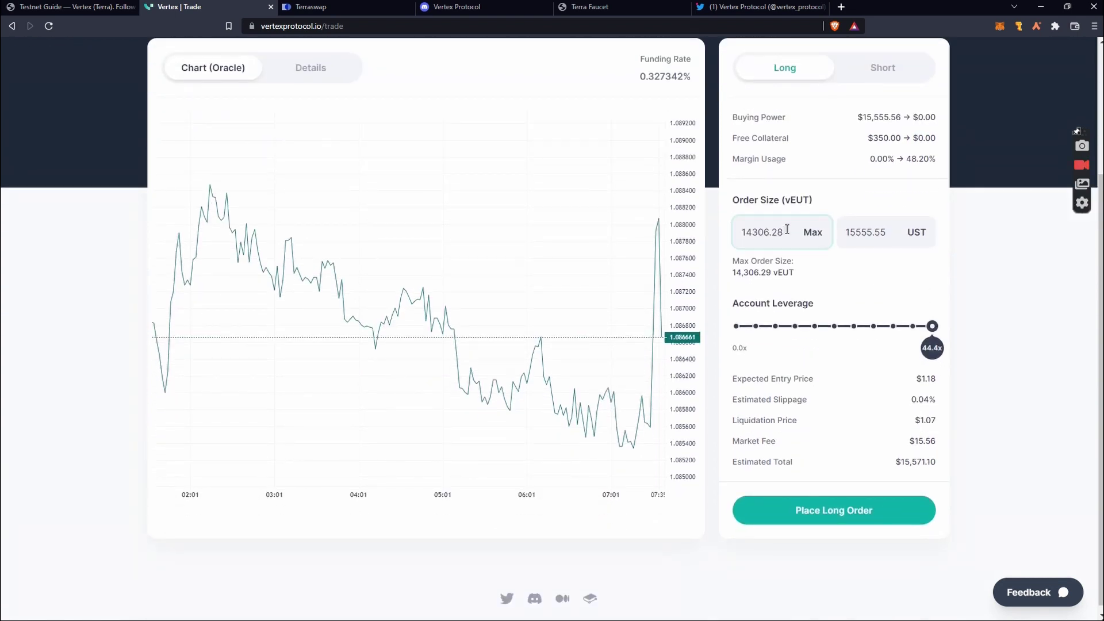
click(813, 239)
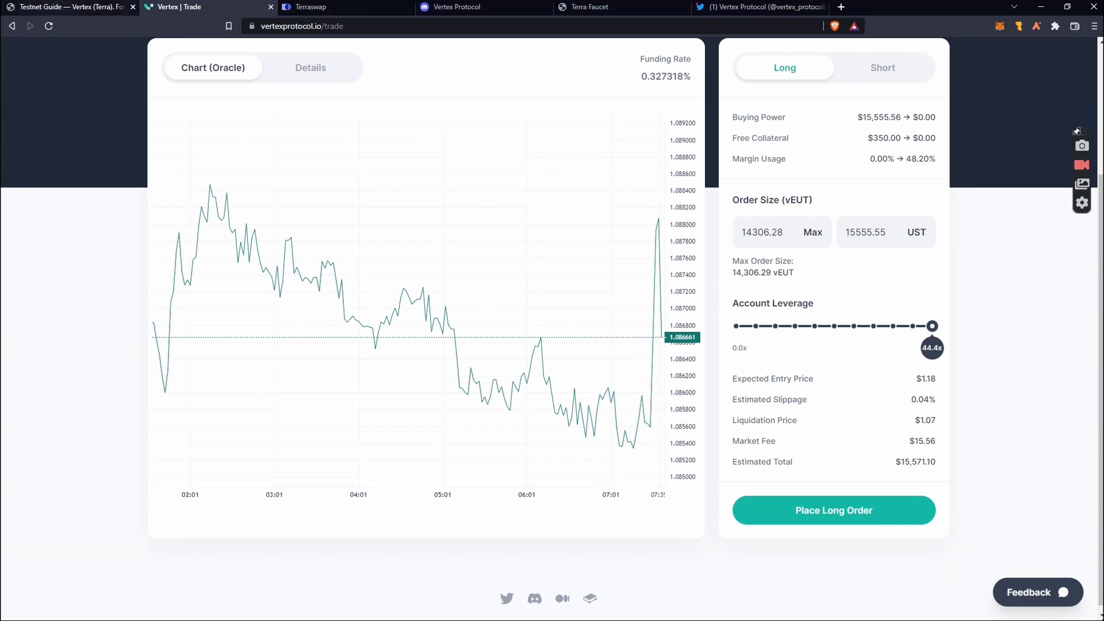
Step: Check the maximum-size long order against the order size in the guide's example
scroll(439, 261, up, 2)
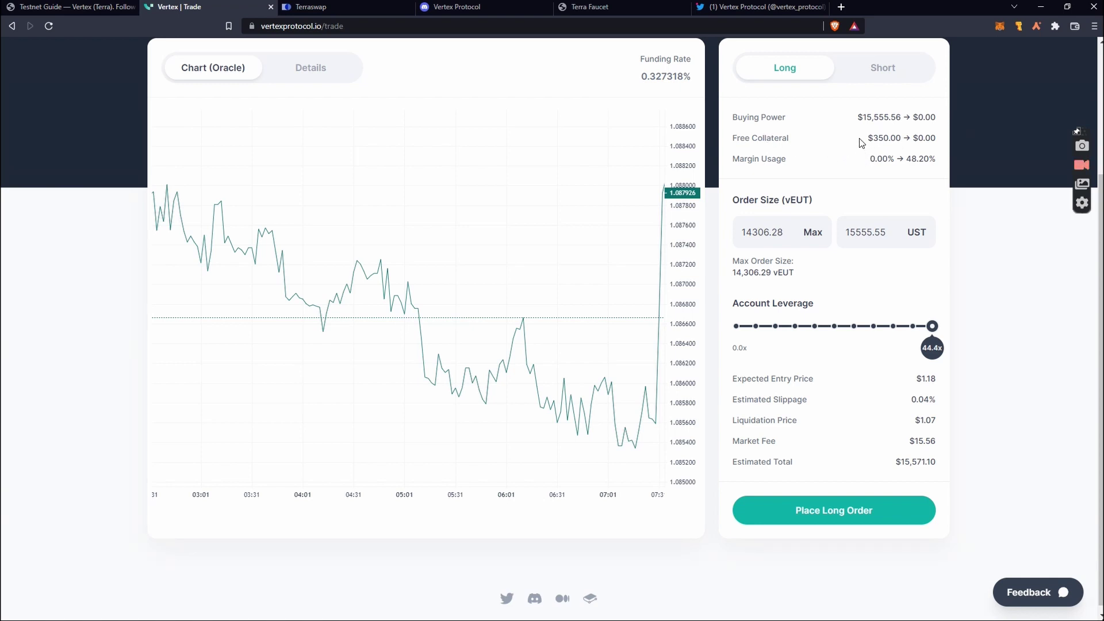
click(818, 236)
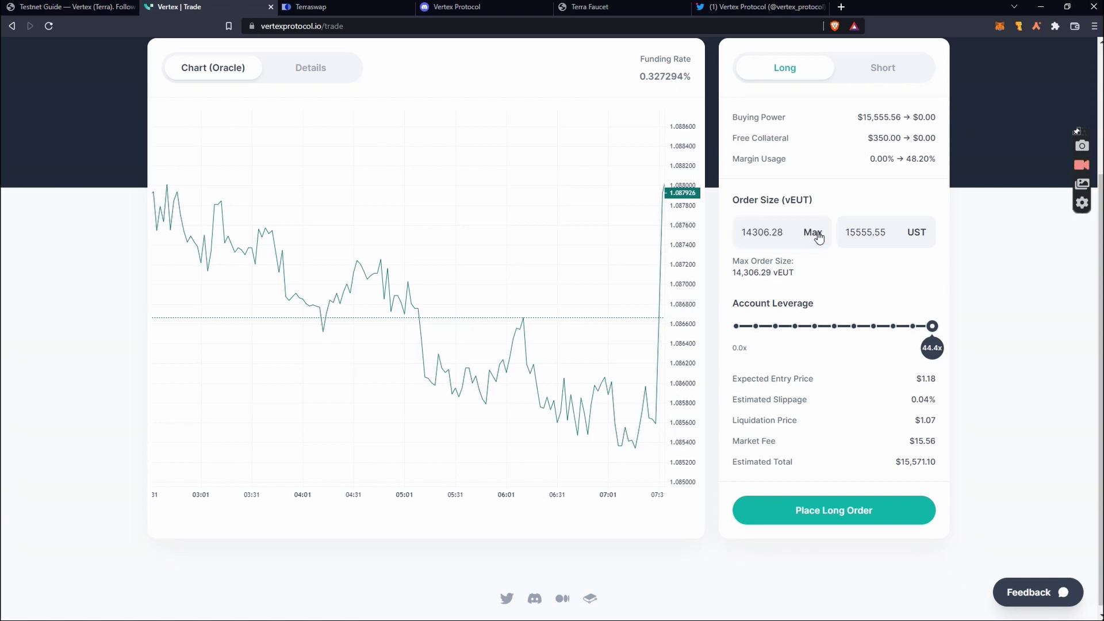
click(98, 8)
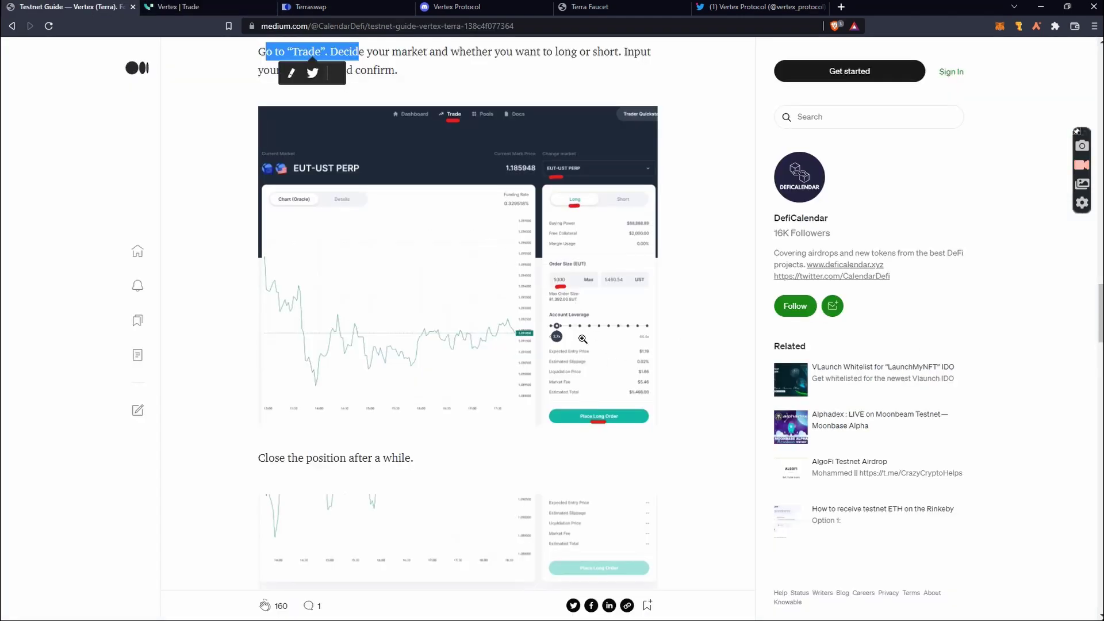
click(172, 7)
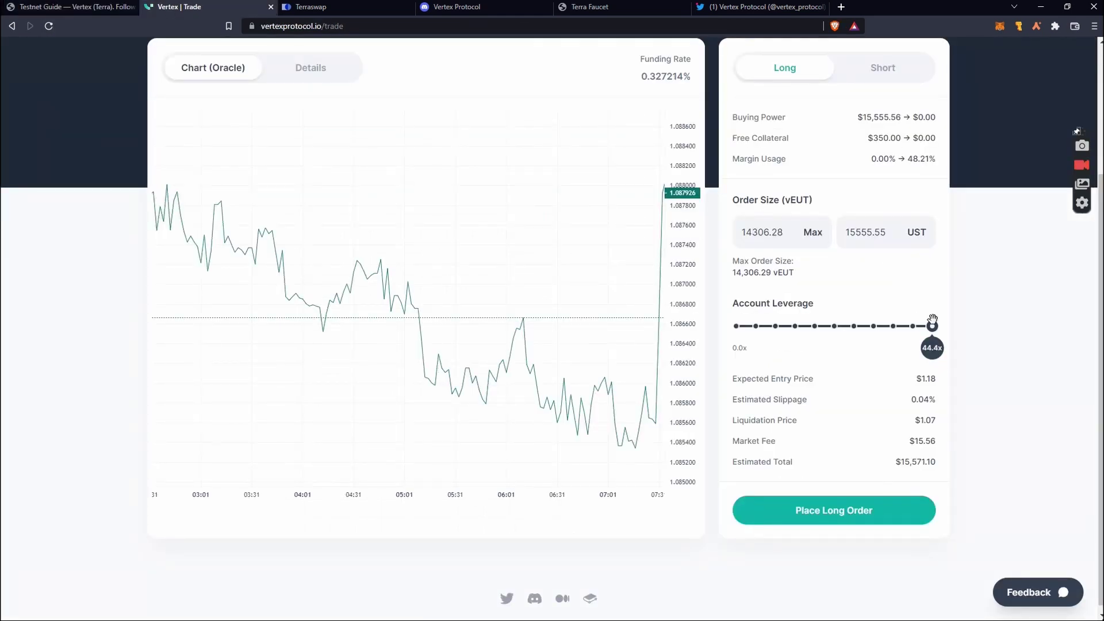
Step: Reduce the EUT-UST PERP long order size to 1000 vEUT
drag(932, 326, 755, 327)
click(780, 234)
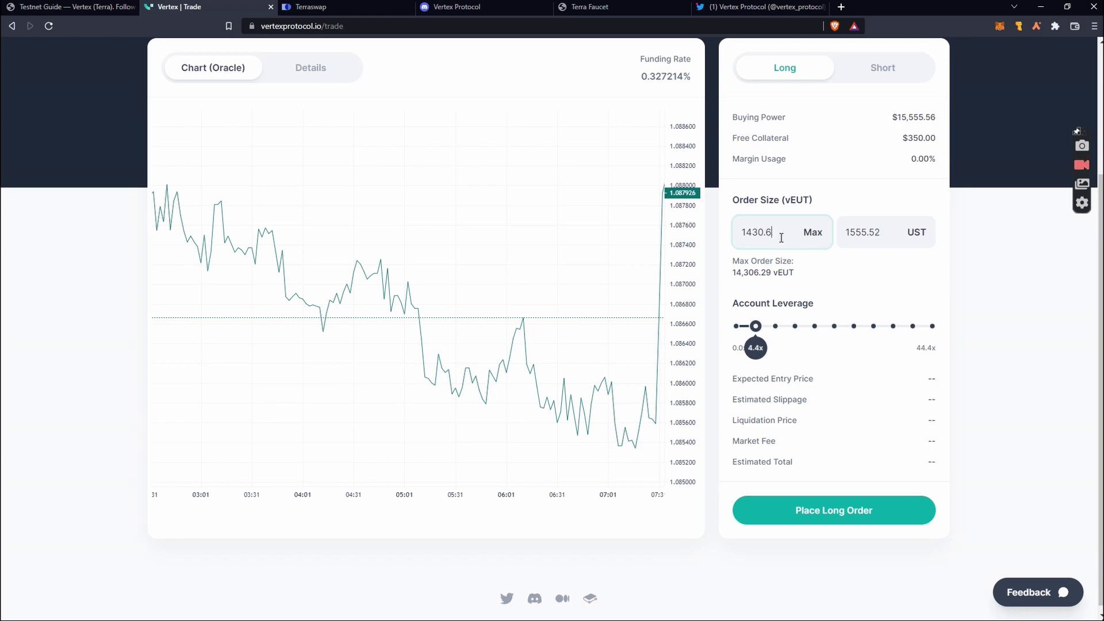
key(BackSpace)
key(BackSpace)
key(BackSpace)
key(BackSpace)
key(BackSpace)
key(BackSpace)
key(BackSpace)
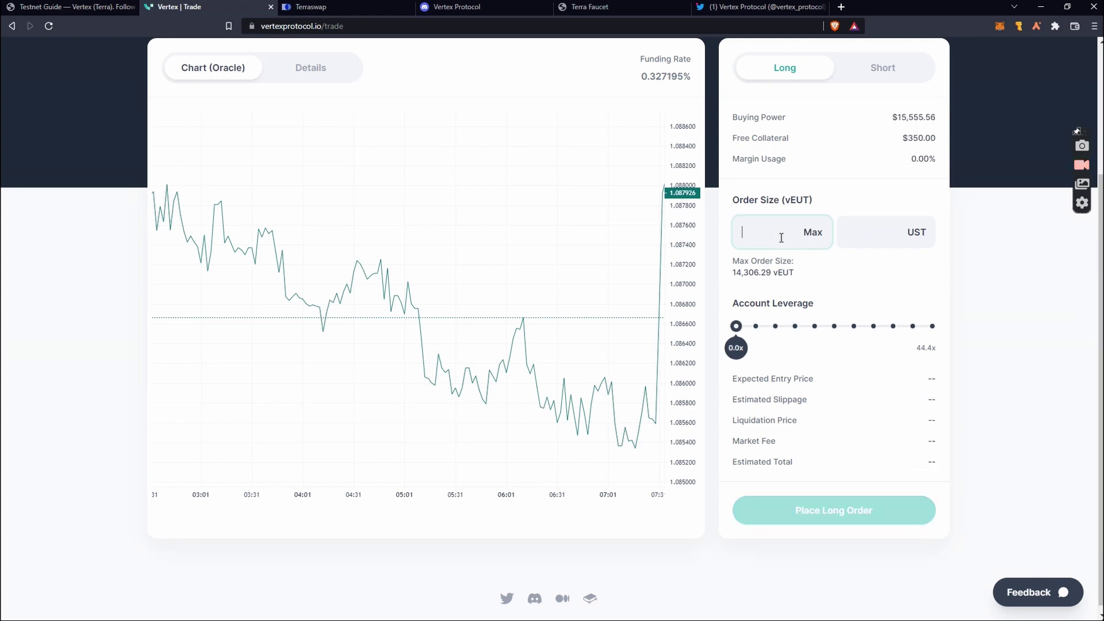
text(1000)
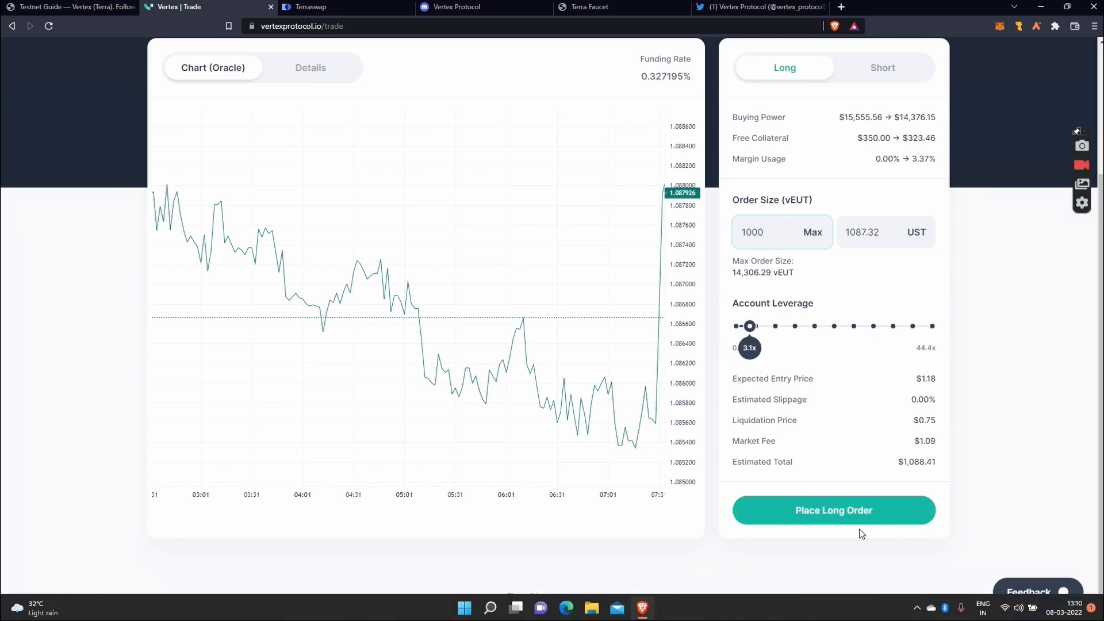
Step: Place the long order, approve the transaction in Terra Station with the wallet password and dismiss the completion message
click(853, 513)
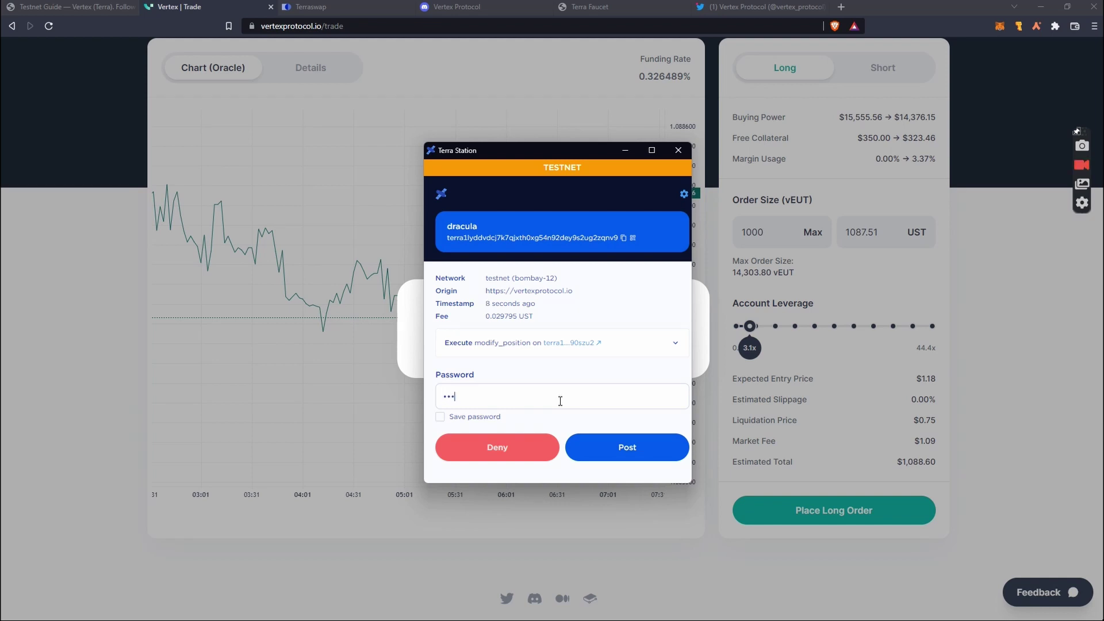
text(a)
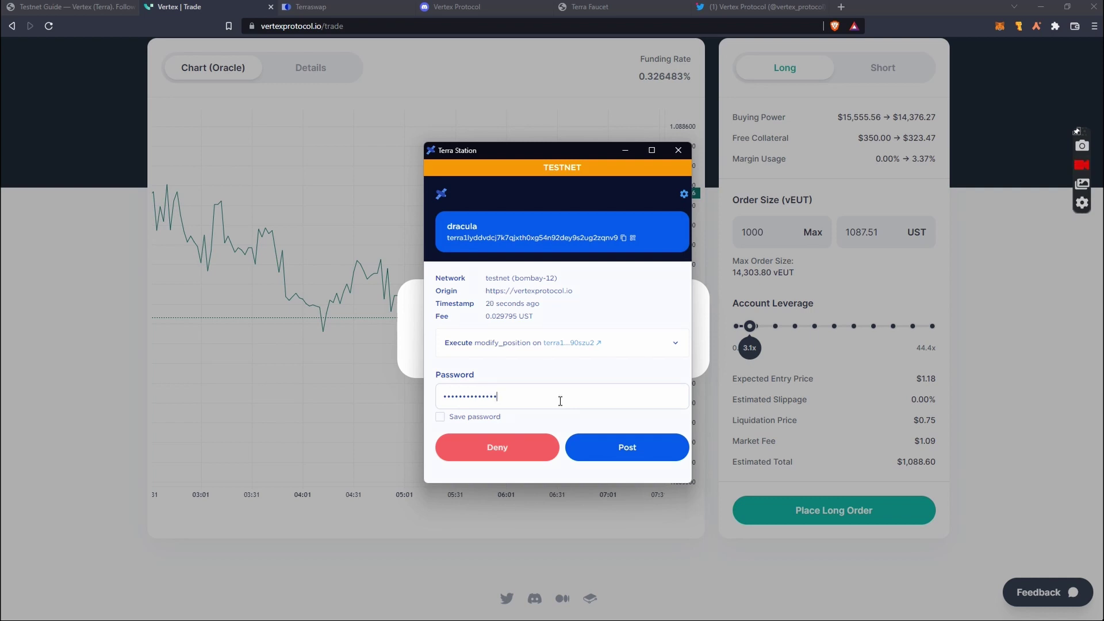
click(641, 445)
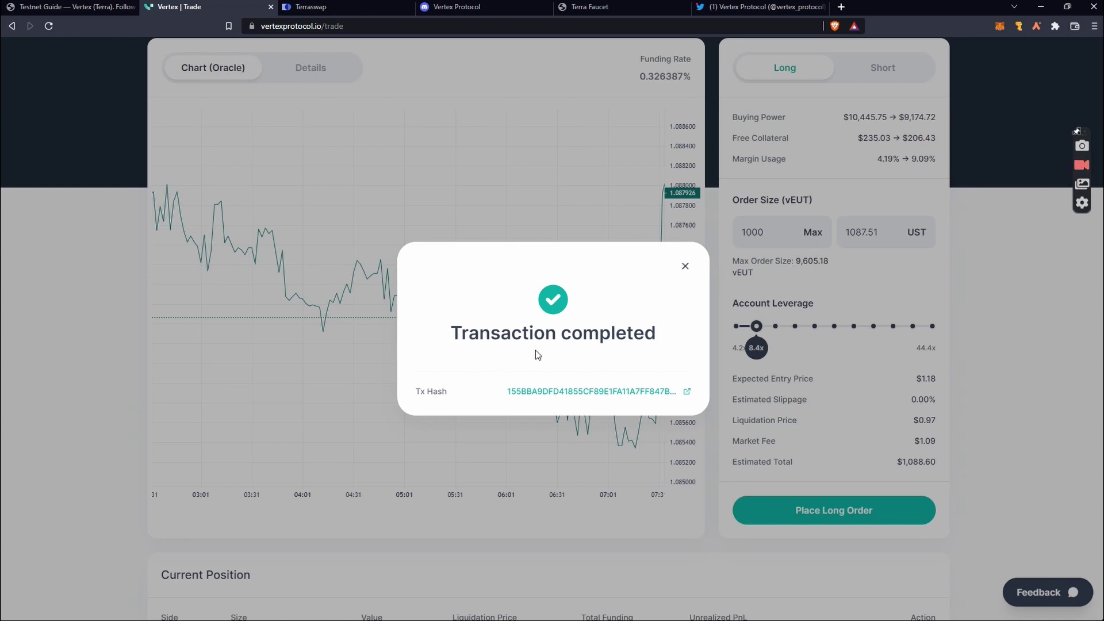
click(686, 266)
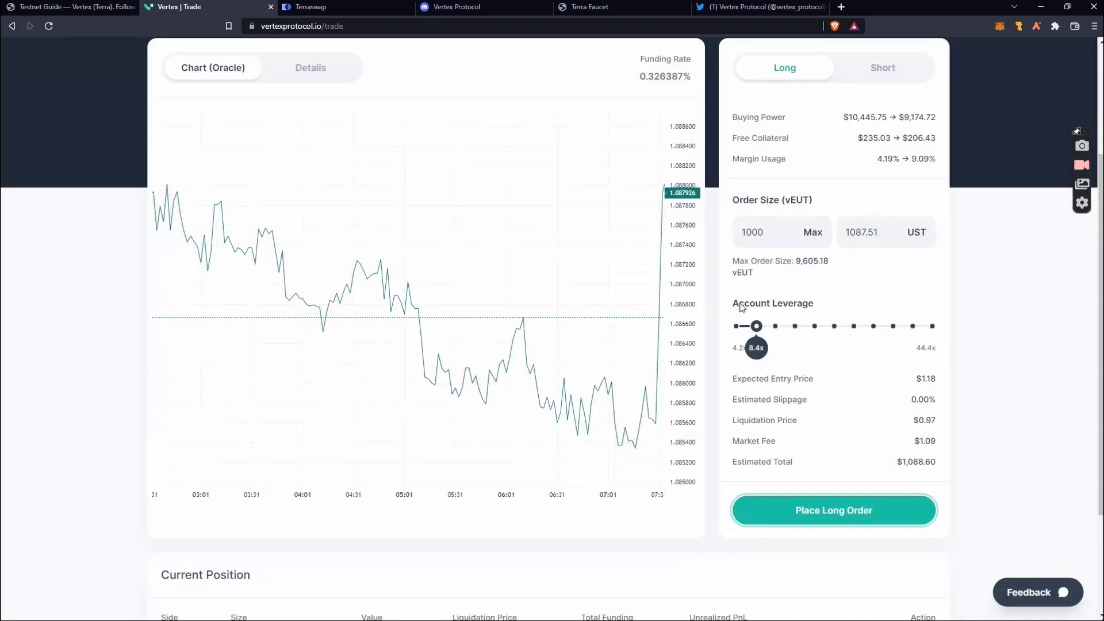
Step: Review the current position on Vertex and read the guide's instruction on closing it
scroll(875, 478, down, 3)
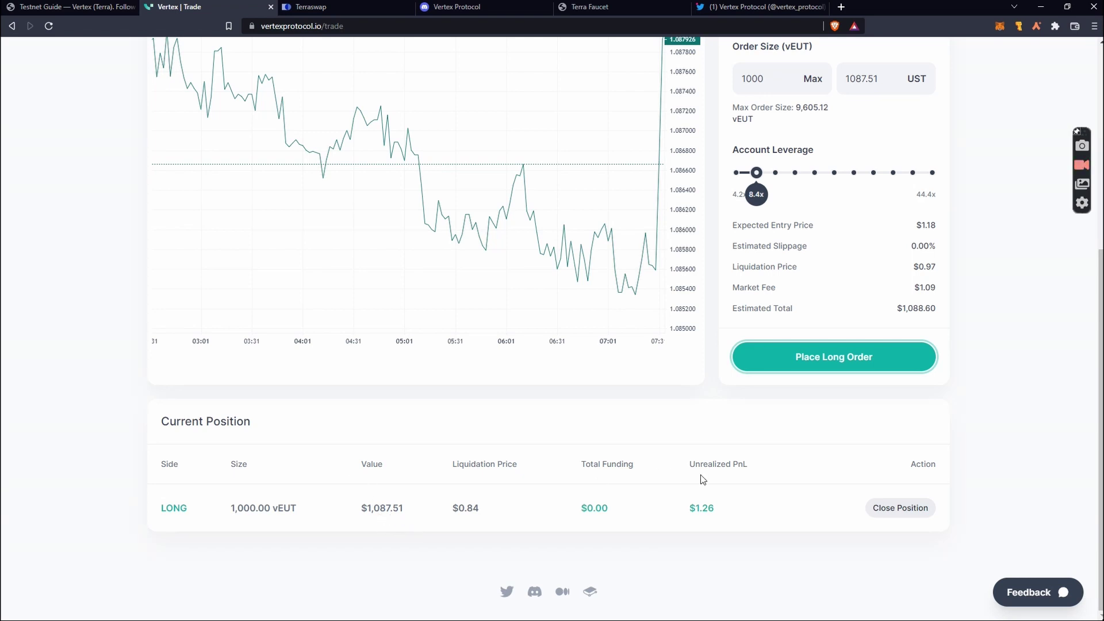
click(113, 8)
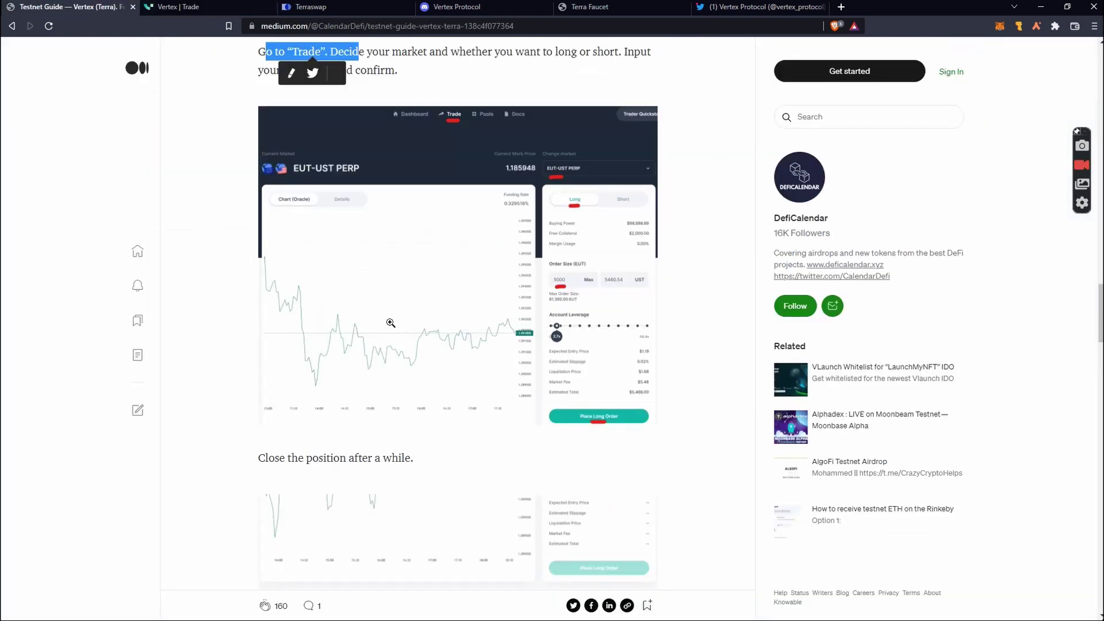
scroll(375, 290, down, 5)
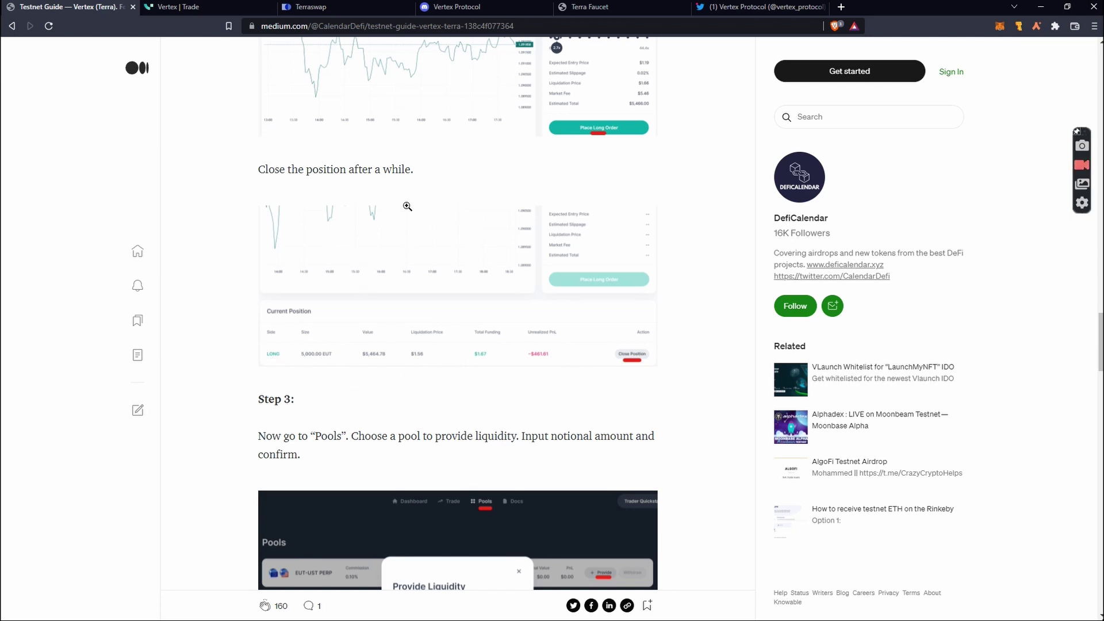
Step: Start closing the EUT-UST PERP long position on Vertex with the maximum amount
click(219, 10)
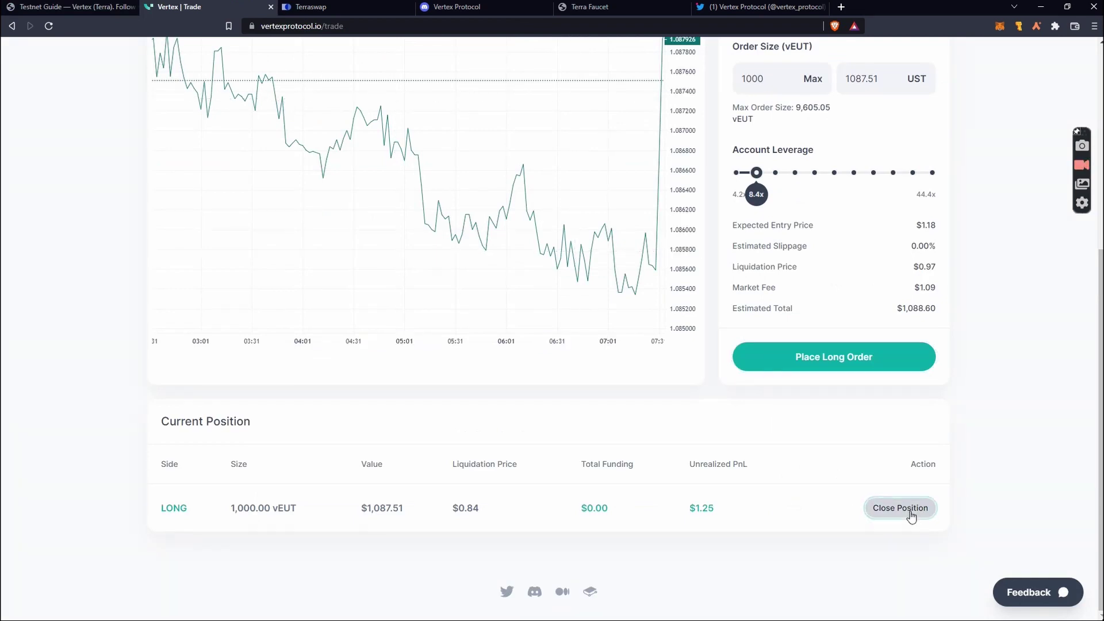
click(911, 516)
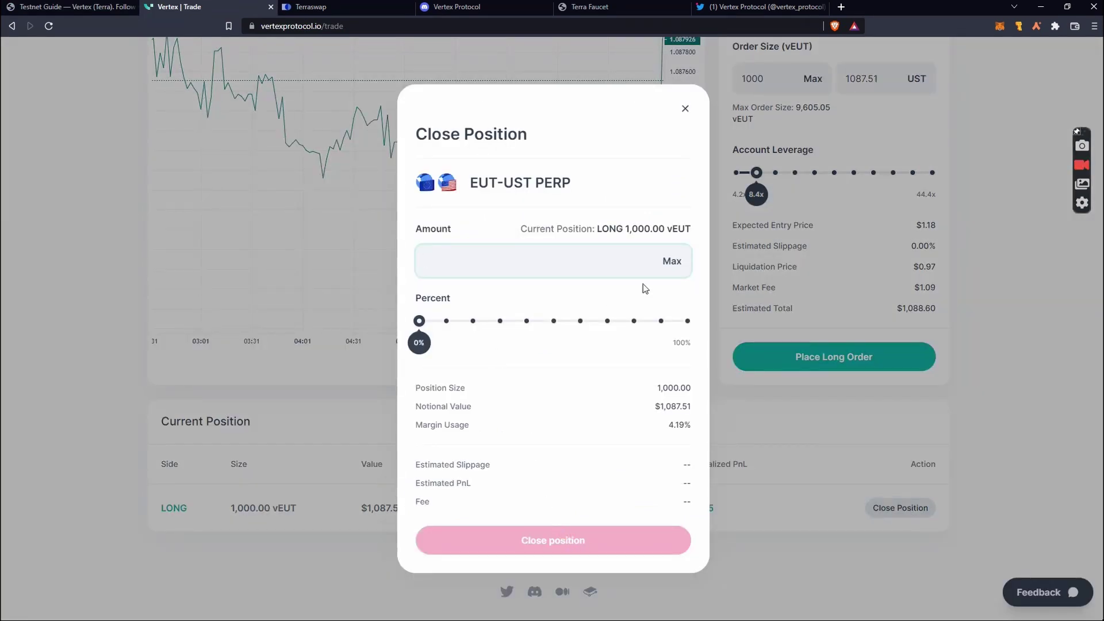
click(672, 261)
Step: Look up what the guide says after closing the position, up to choosing a pool in Step 3
click(77, 7)
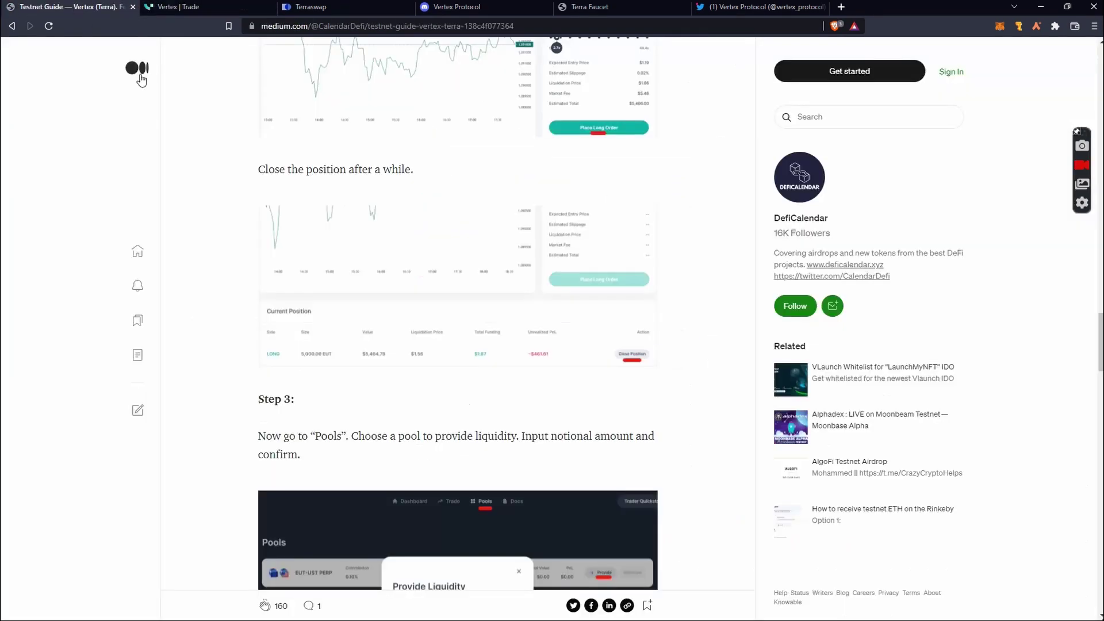
scroll(454, 422, down, 3)
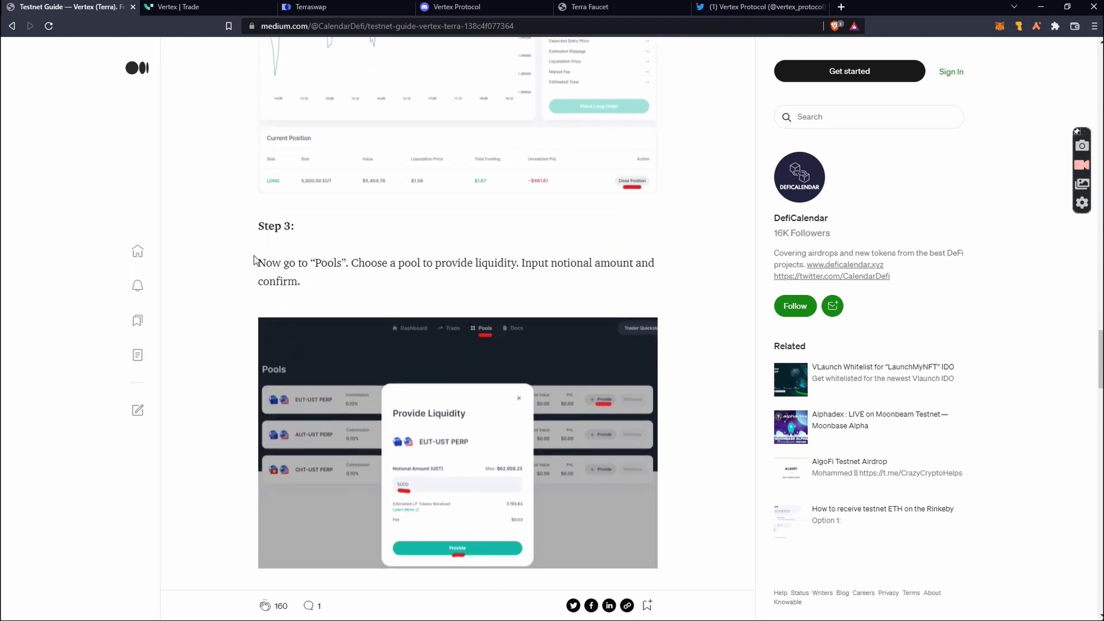
click(172, 7)
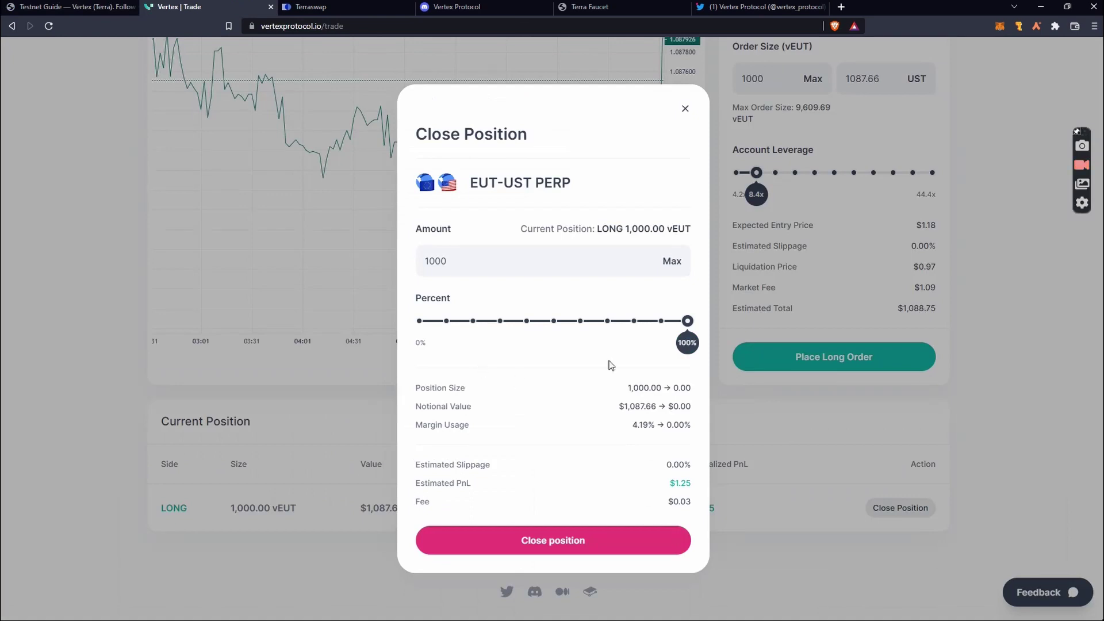
Step: Close 80% of the long position, 800 vEUT, and approve the transaction in Terra Station with the wallet password
drag(681, 320, 633, 320)
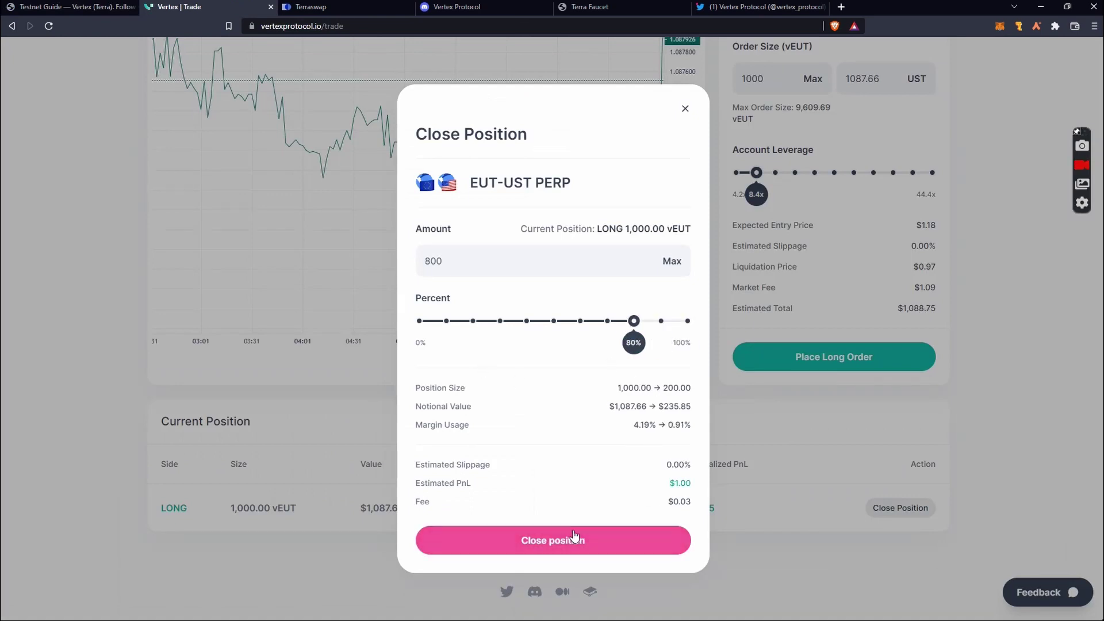
click(574, 534)
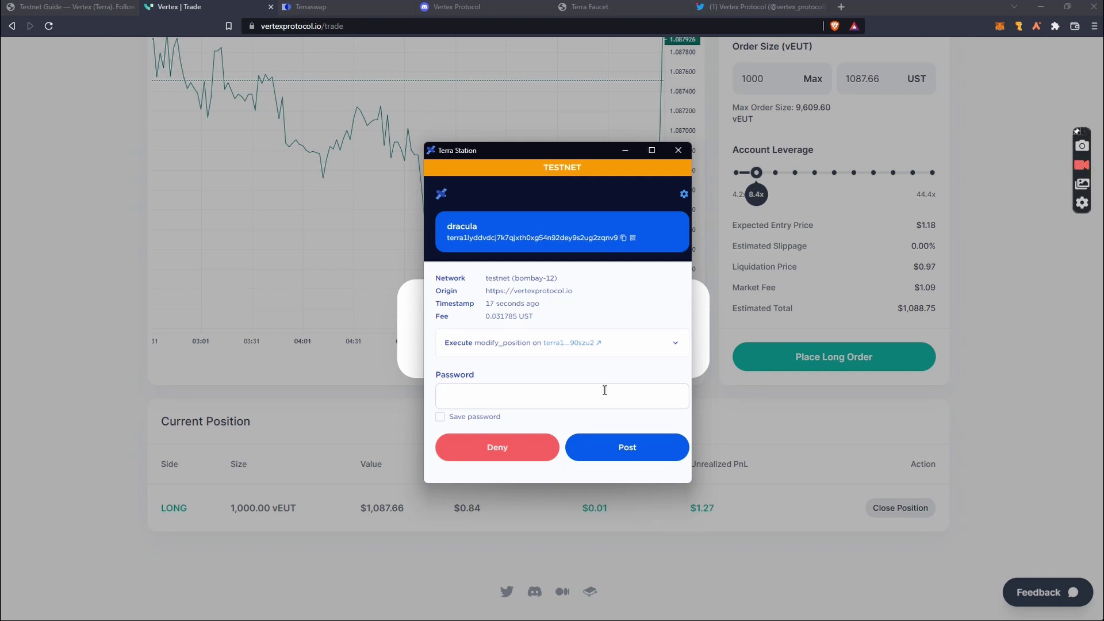
click(605, 390)
click(647, 450)
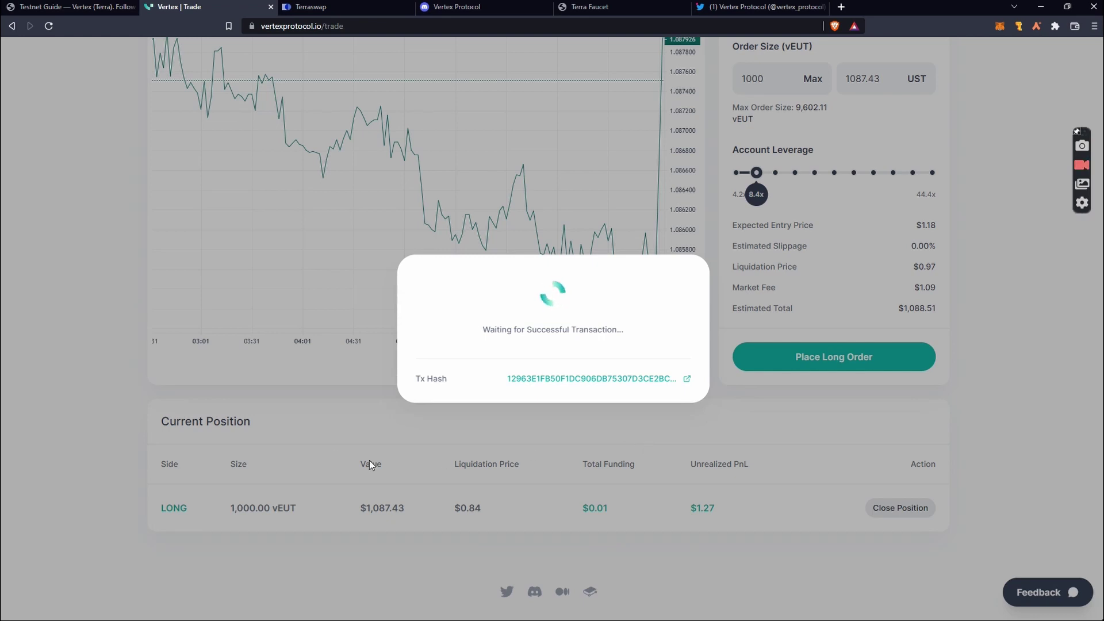
Step: Read Step 3 of the guide on providing liquidity to a pool and withdrawing some of the LP
click(106, 7)
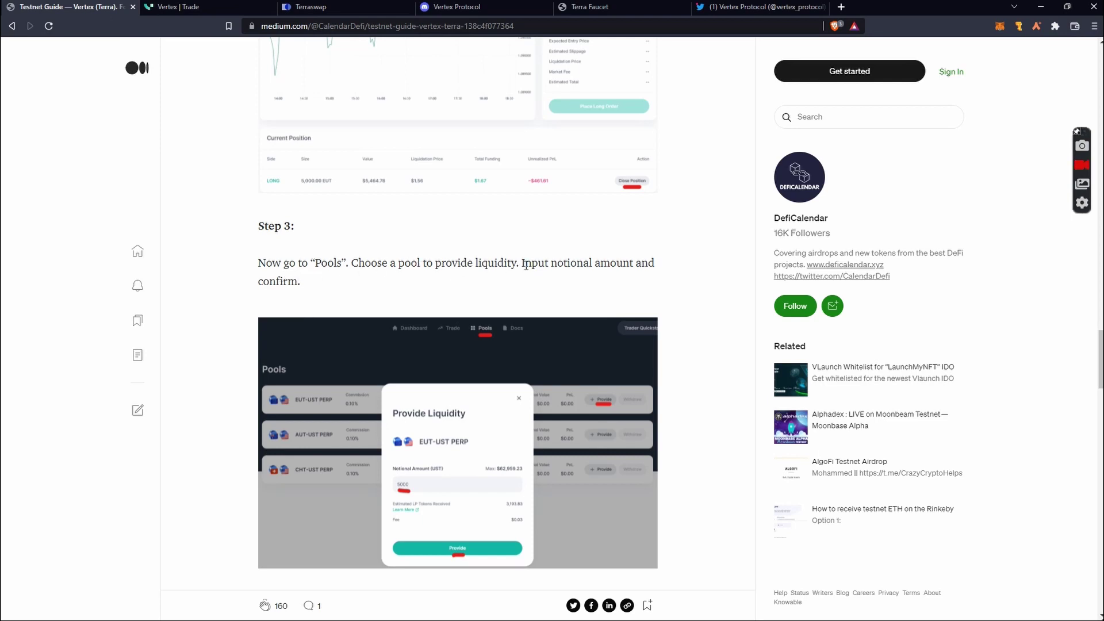
scroll(604, 267, down, 2)
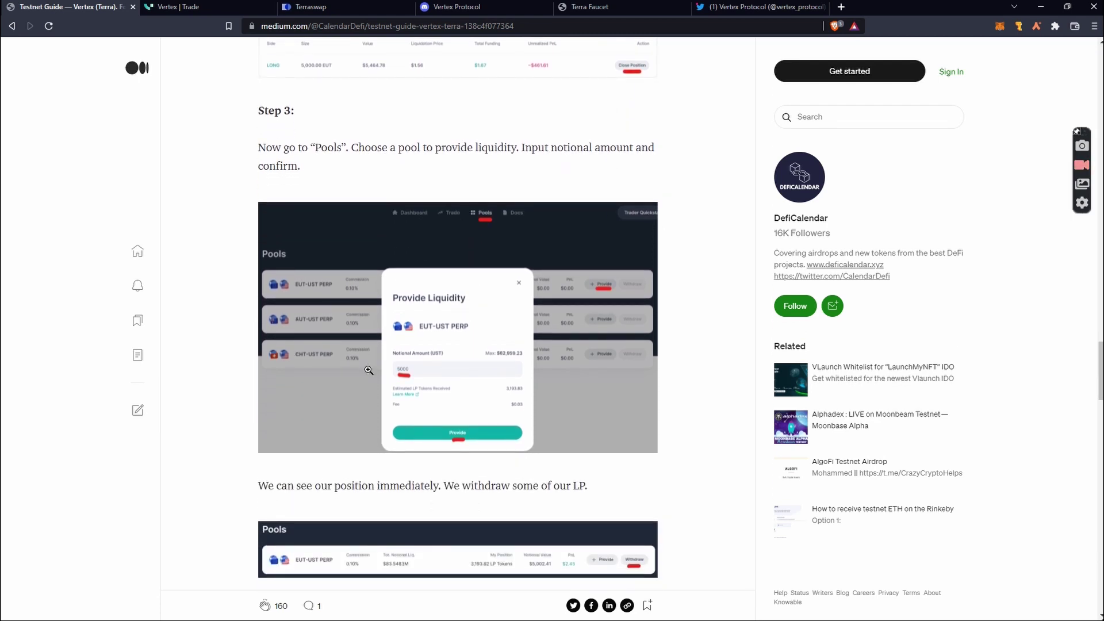
scroll(369, 371, down, 1)
scroll(426, 339, down, 2)
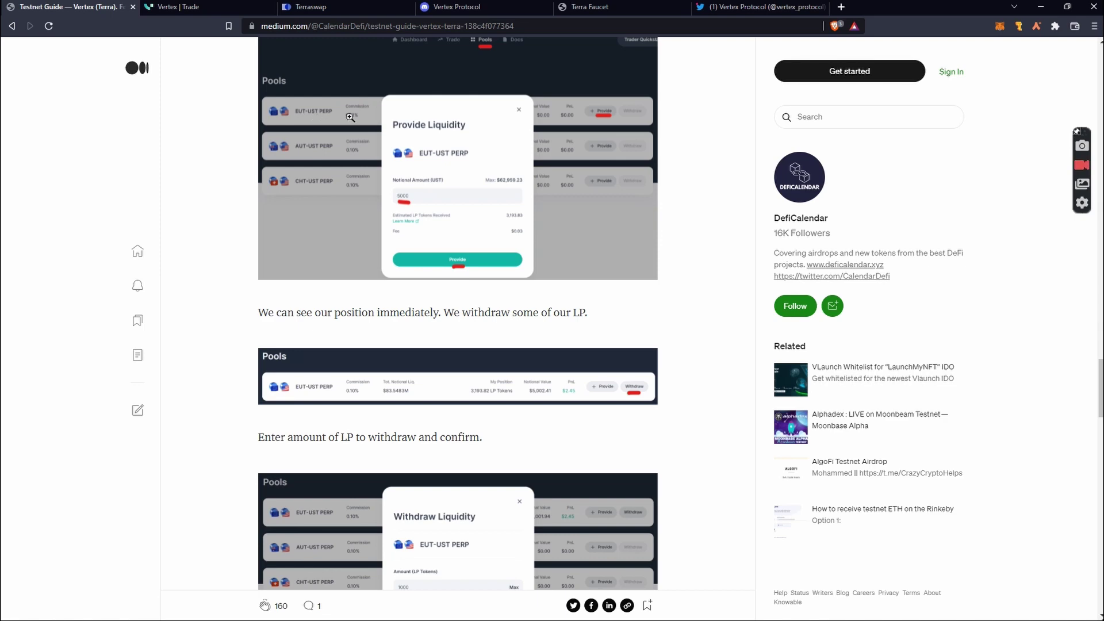
click(224, 7)
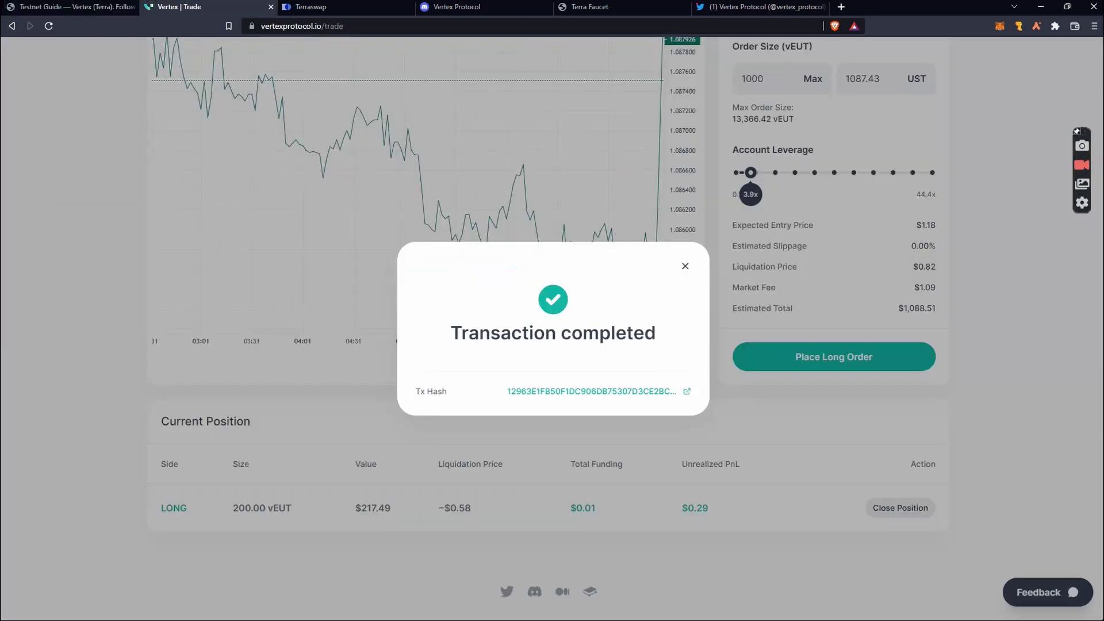
Step: Dismiss the transaction message, go to the Vertex Pools page and start providing liquidity to the EUT-UST PERP pool
click(685, 266)
scroll(661, 345, up, 2)
scroll(1060, 244, up, 4)
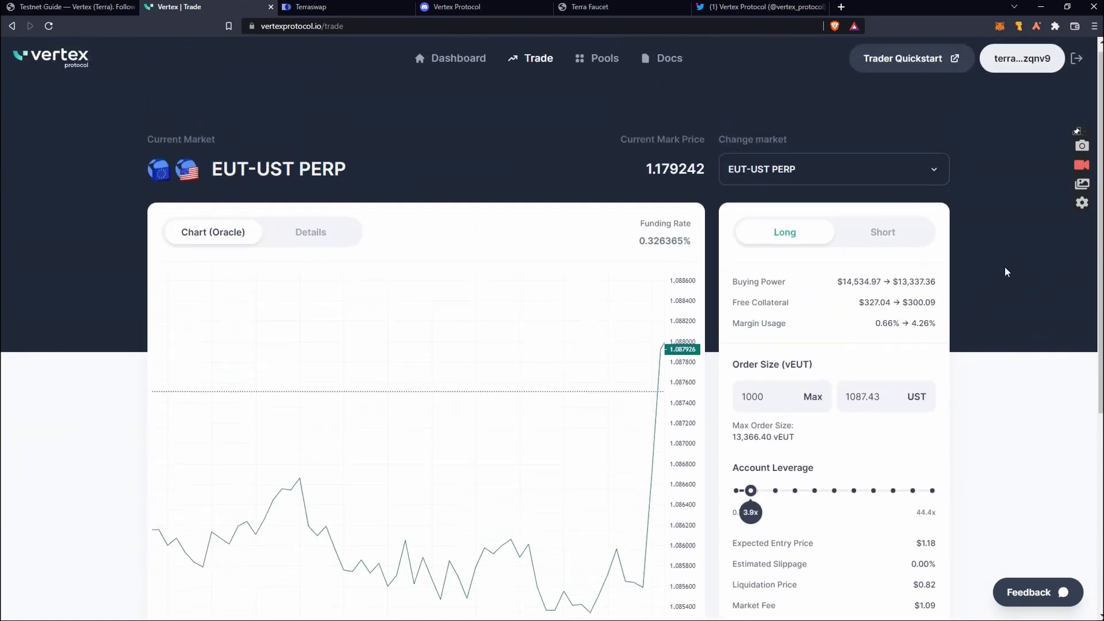
click(605, 68)
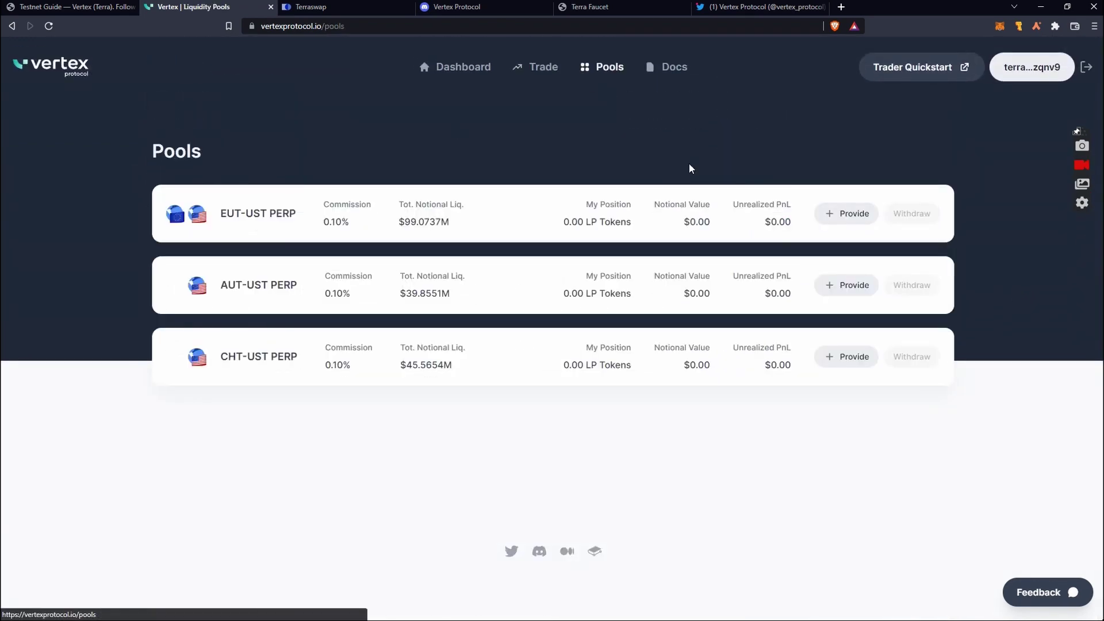
click(853, 218)
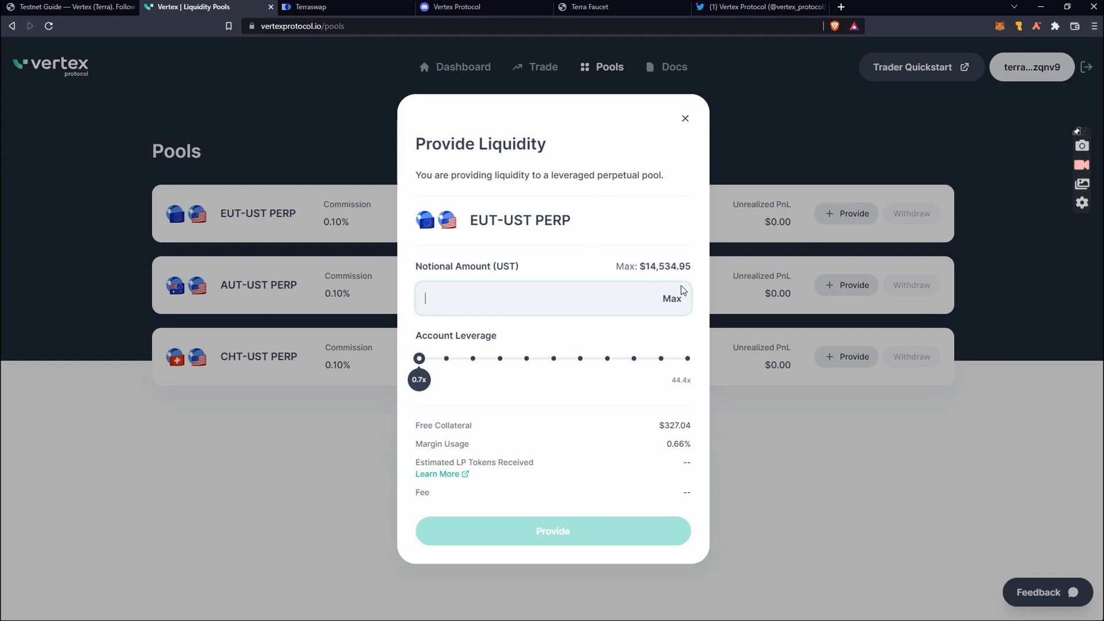
Step: Check the guide's example amount and set the notional amount for the EUT-UST PERP pool to 2000 UST
click(115, 7)
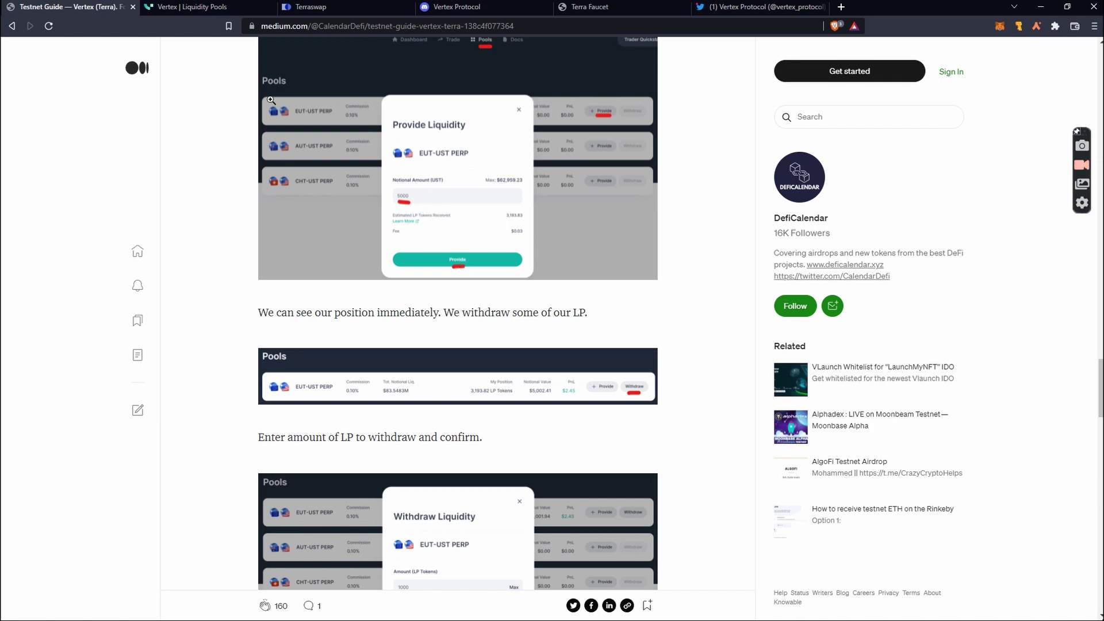
click(212, 15)
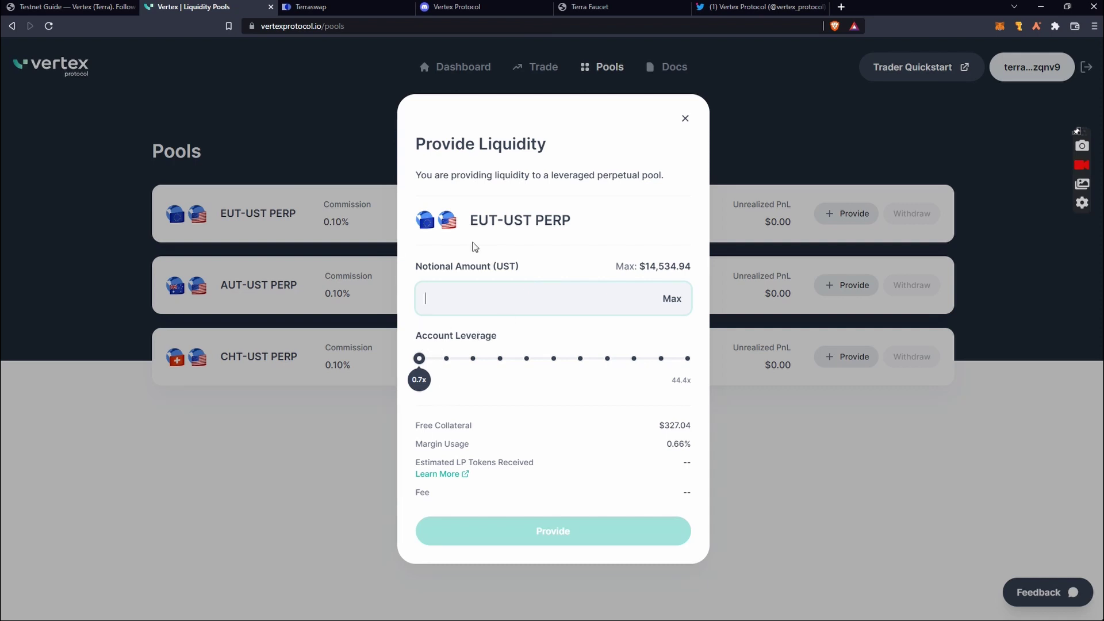
click(486, 291)
text(5)
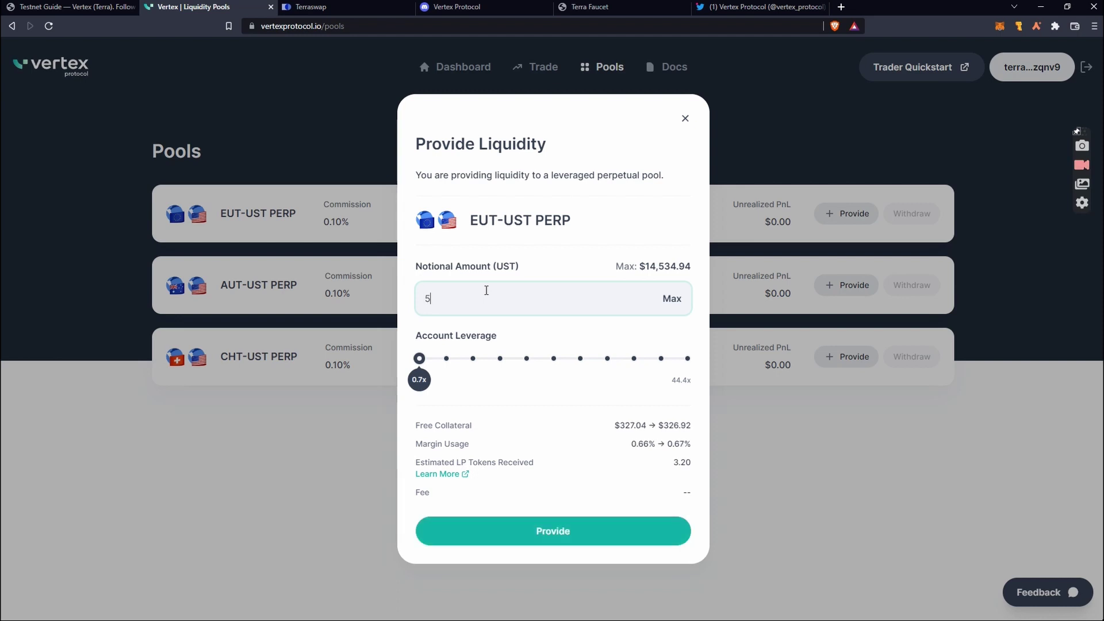
key(BackSpace)
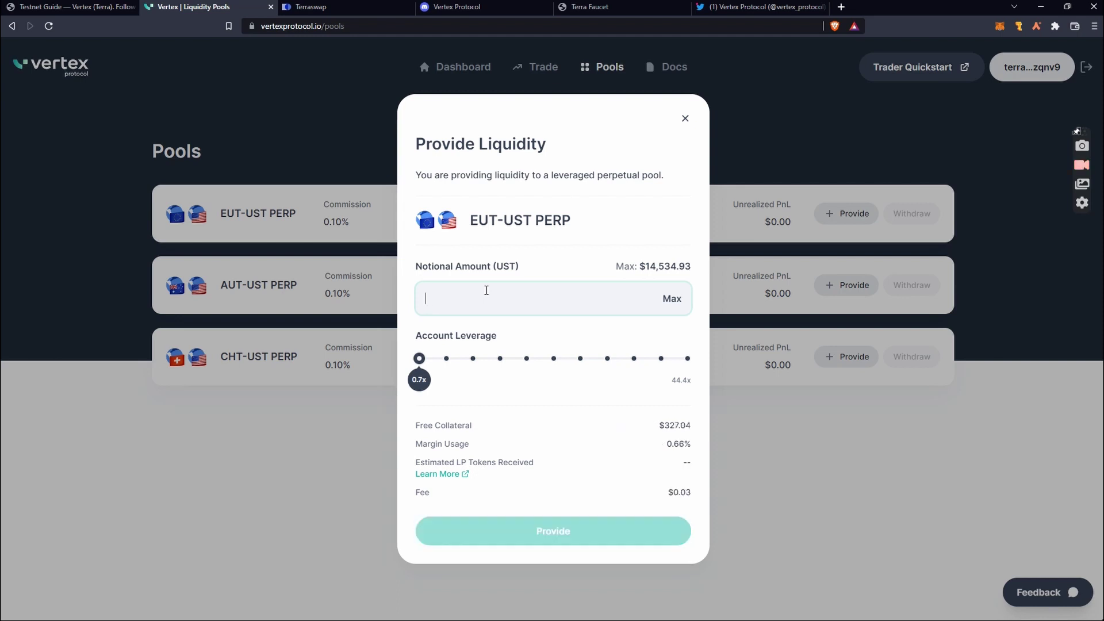
text(200)
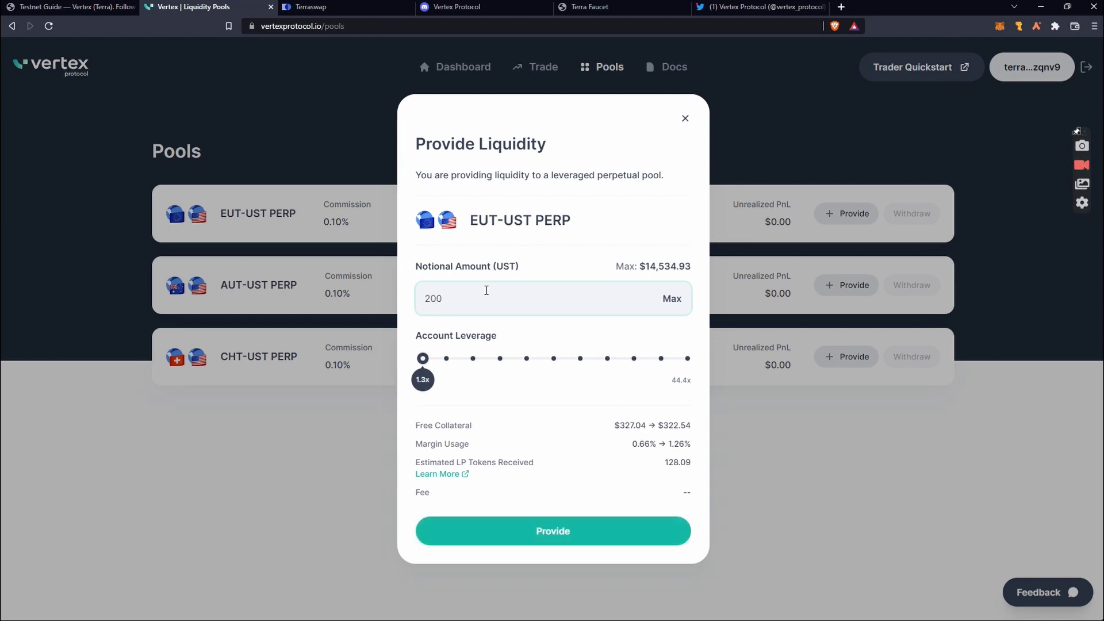
text(0)
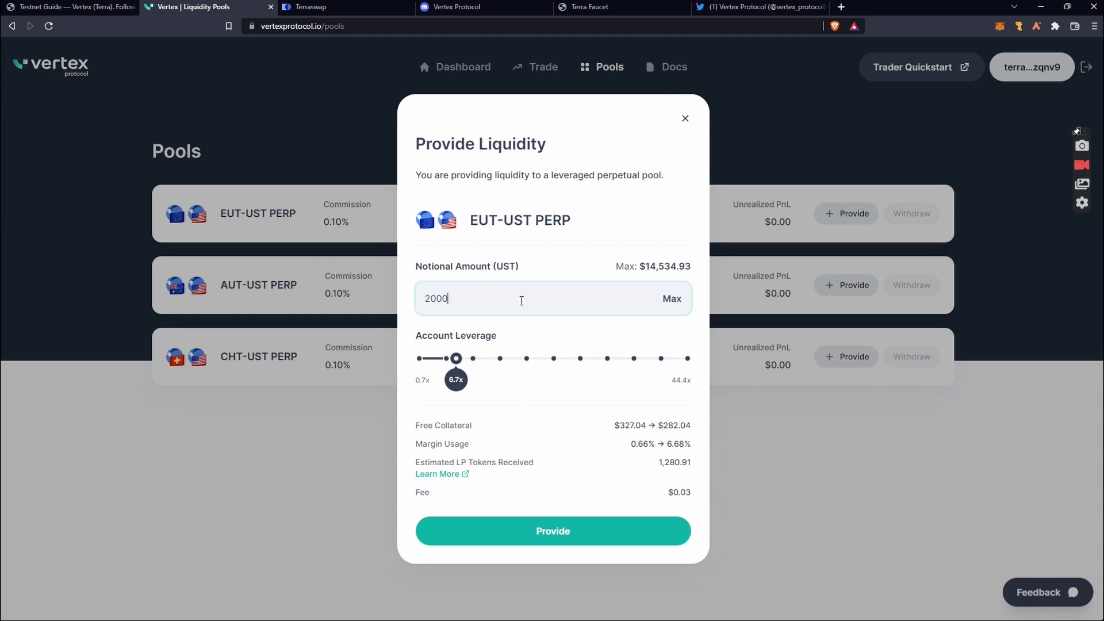
Step: Set the account leverage to 5.0x, provide the liquidity to the EUT-UST PERP pool and approve it in Terra Station with the wallet password
click(456, 358)
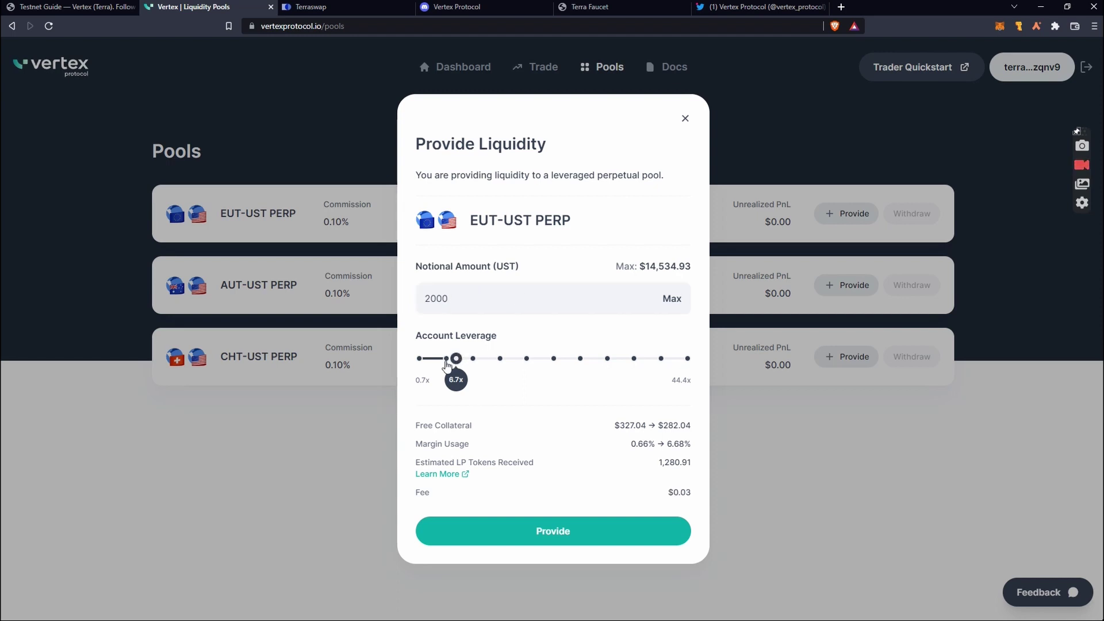
mouse_move(454, 358)
mouse_down()
mouse_move(472, 360)
mouse_move(420, 386)
mouse_move(446, 378)
mouse_up()
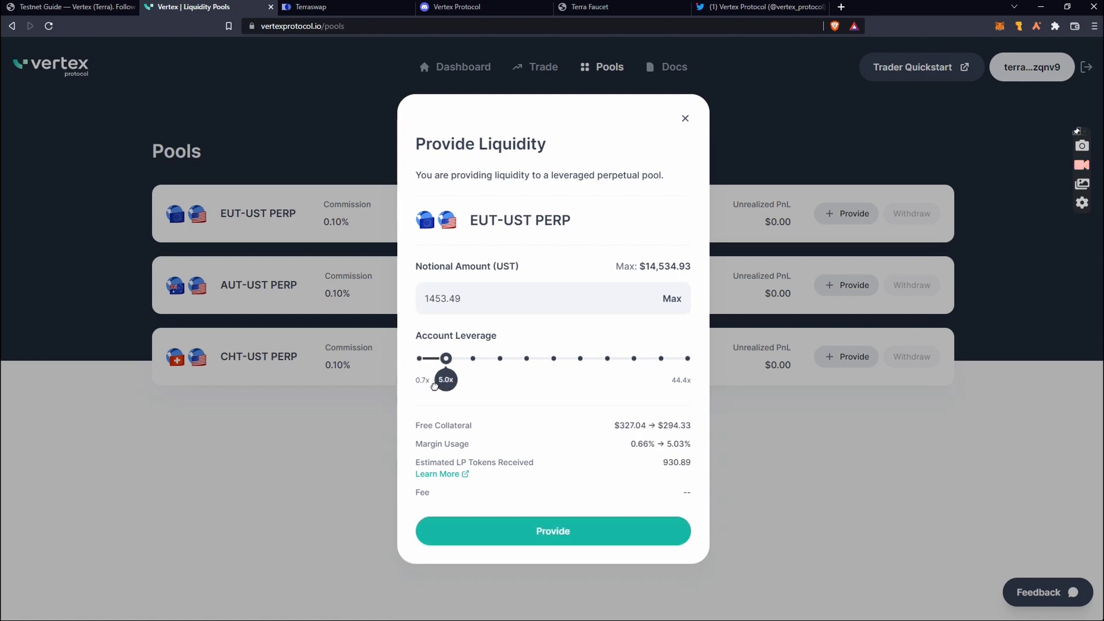
click(528, 531)
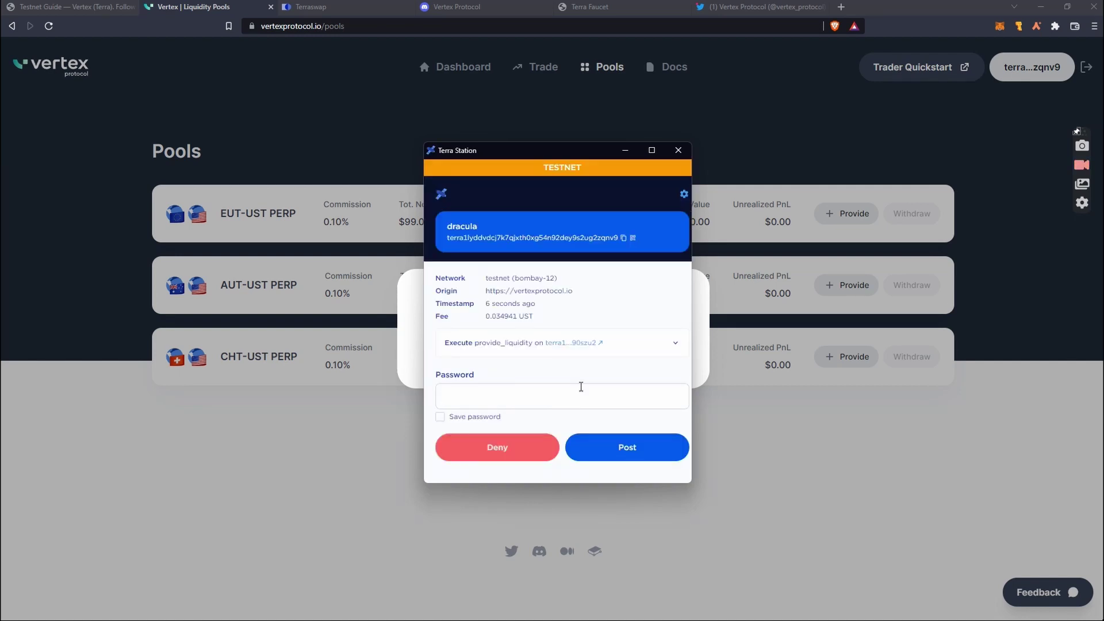
text(•••••)
click(617, 448)
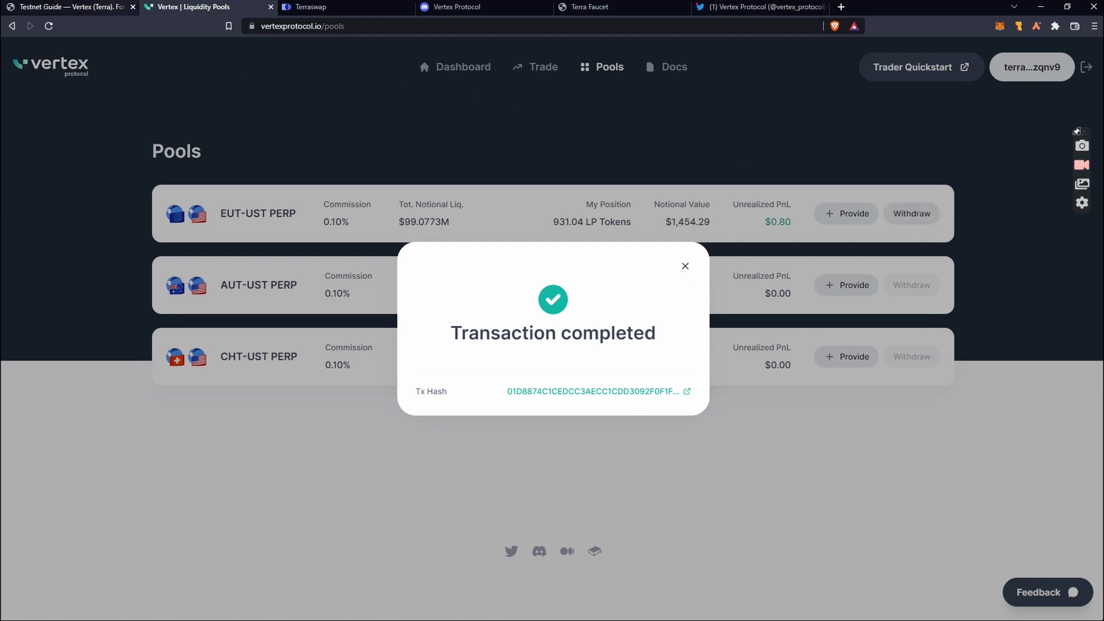
Step: Read the testnet guide's instructions on withdrawing some of the LP and its closing notes
click(113, 5)
scroll(368, 387, down, 1)
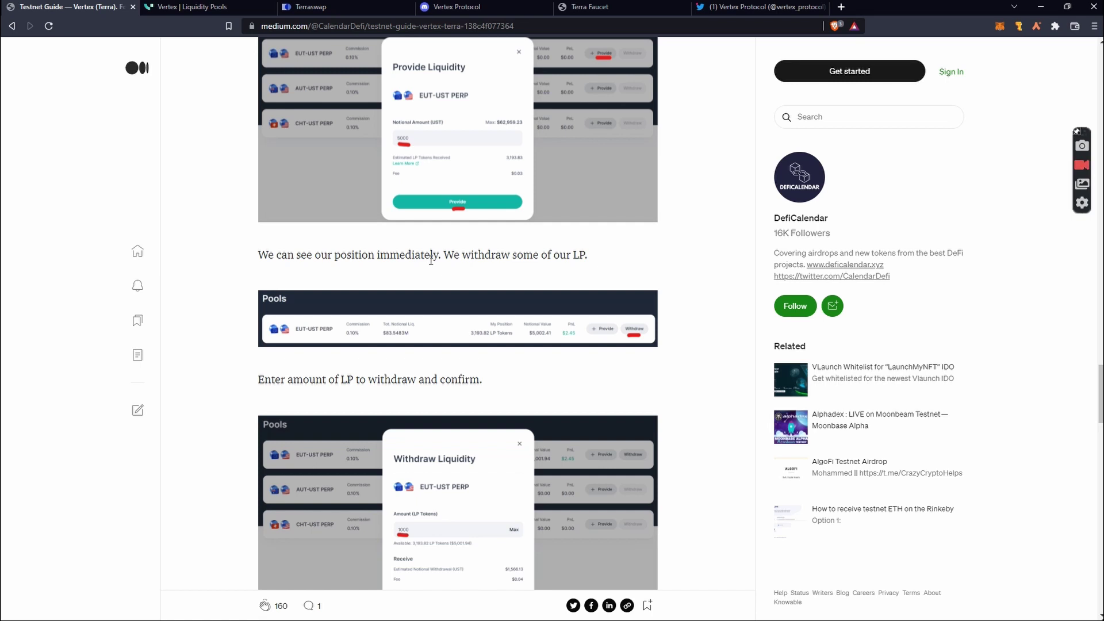
scroll(512, 209, up, 2)
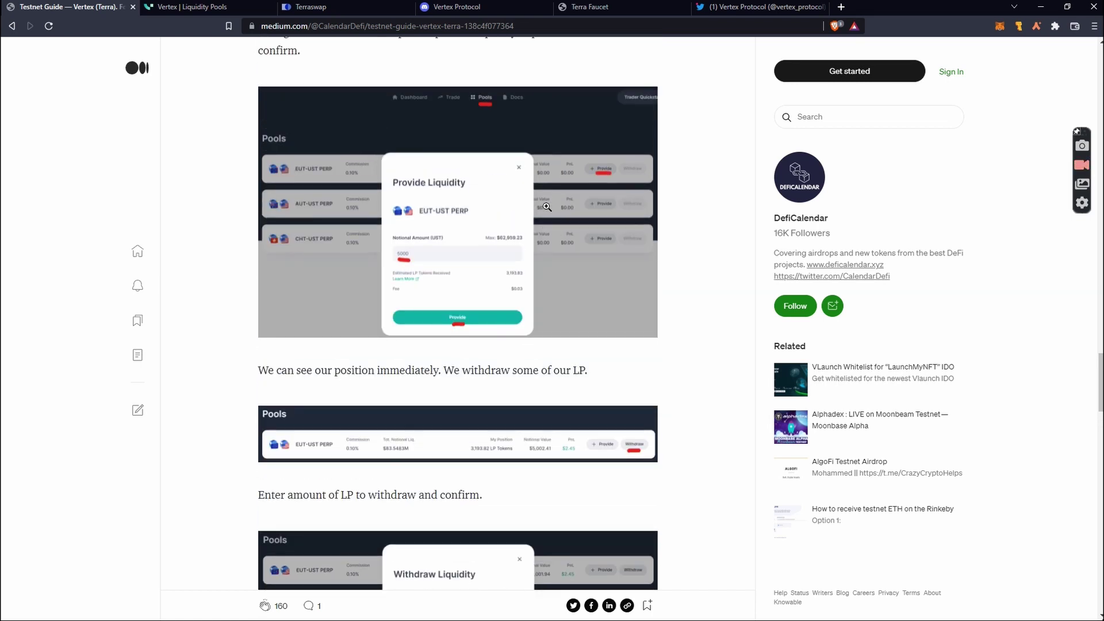
scroll(547, 207, down, 3)
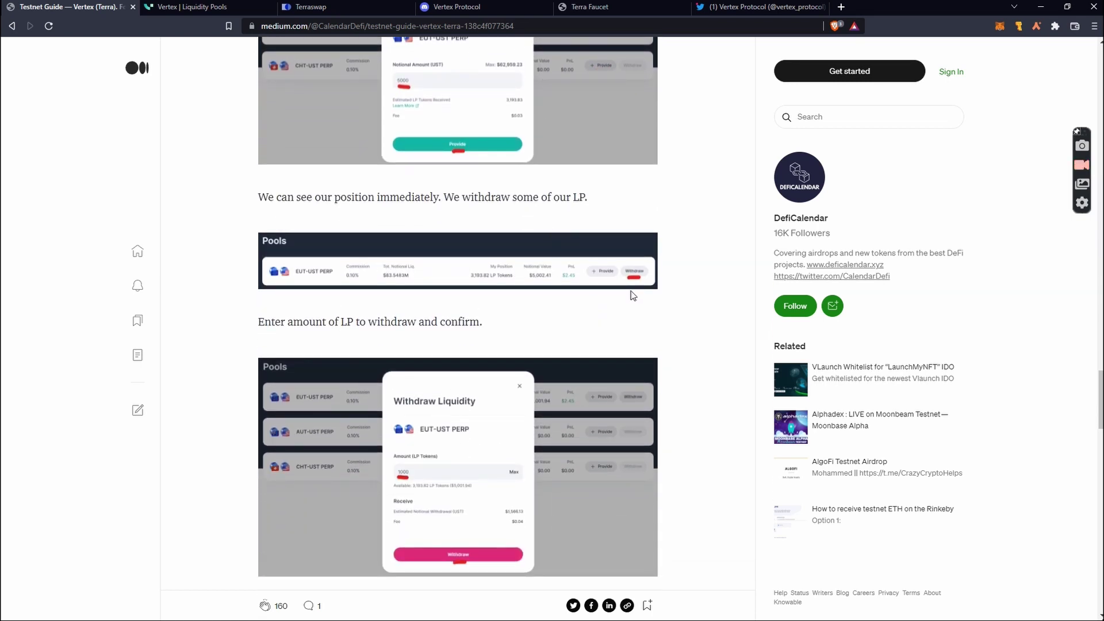
scroll(641, 275, down, 2)
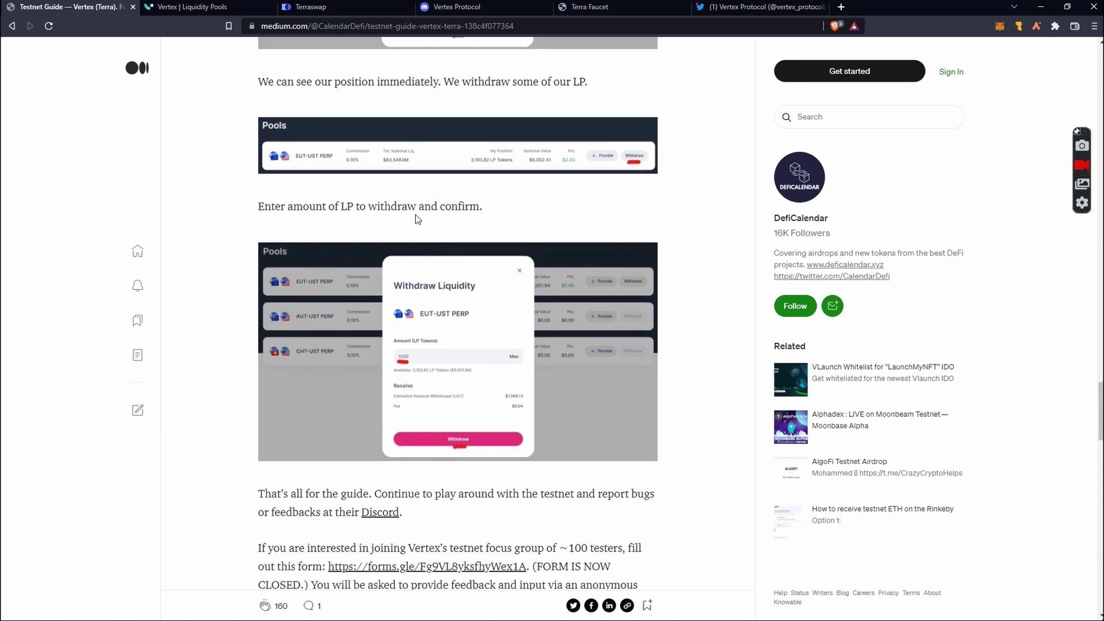
scroll(475, 229, down, 1)
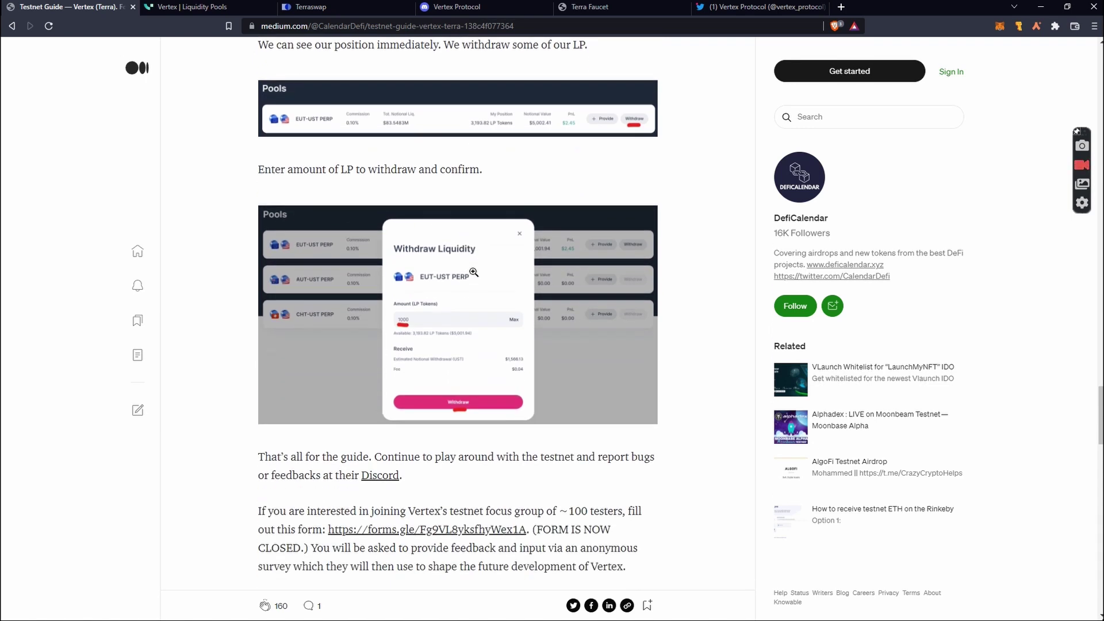
scroll(406, 312, down, 3)
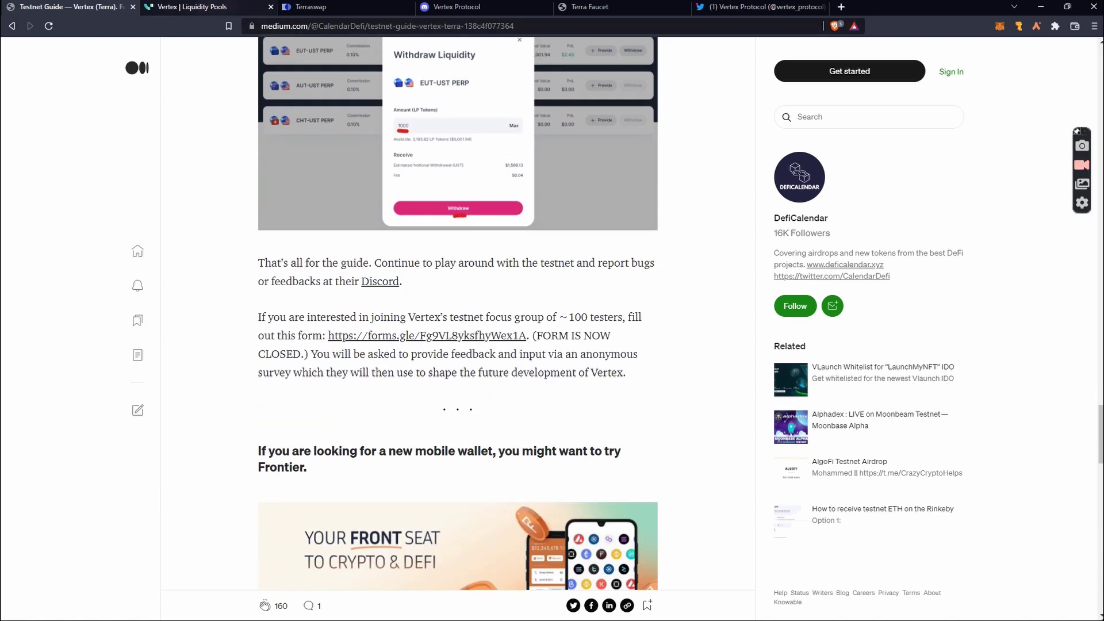
Step: Return to the Vertex Pools page and set the withdrawal amount for the EUT-UST PERP pool to 300 LP tokens
click(214, 8)
click(676, 496)
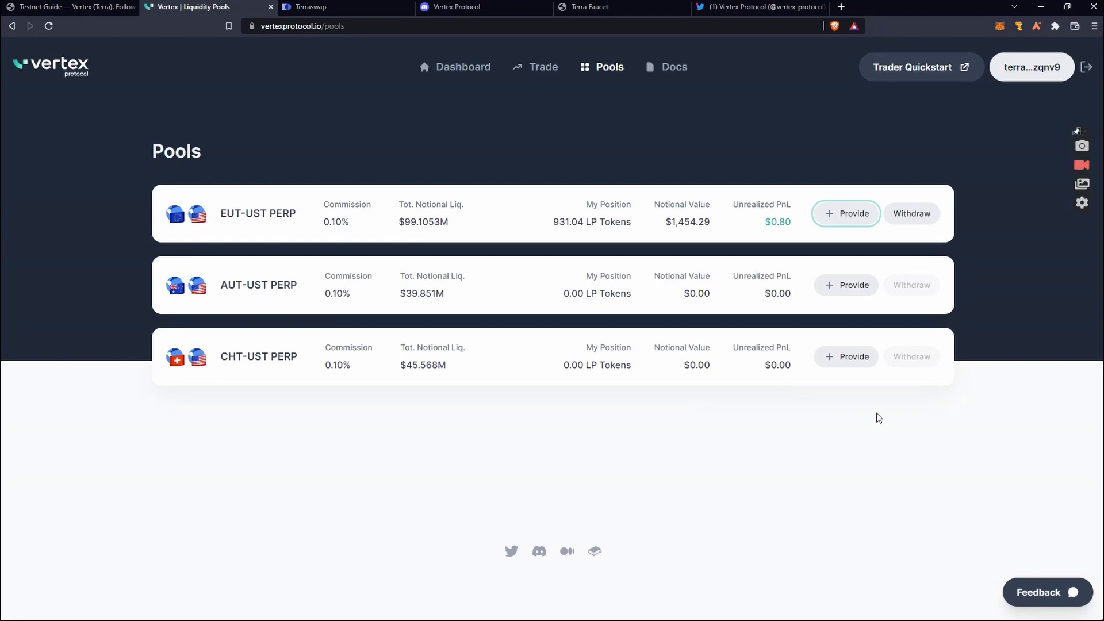
click(912, 221)
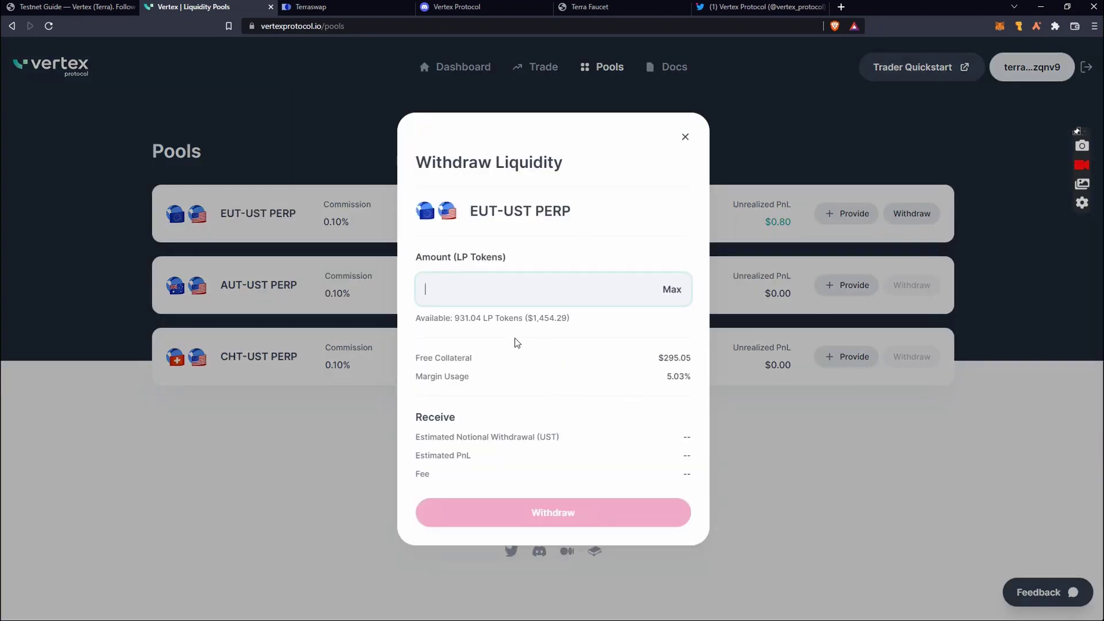
click(671, 294)
click(496, 296)
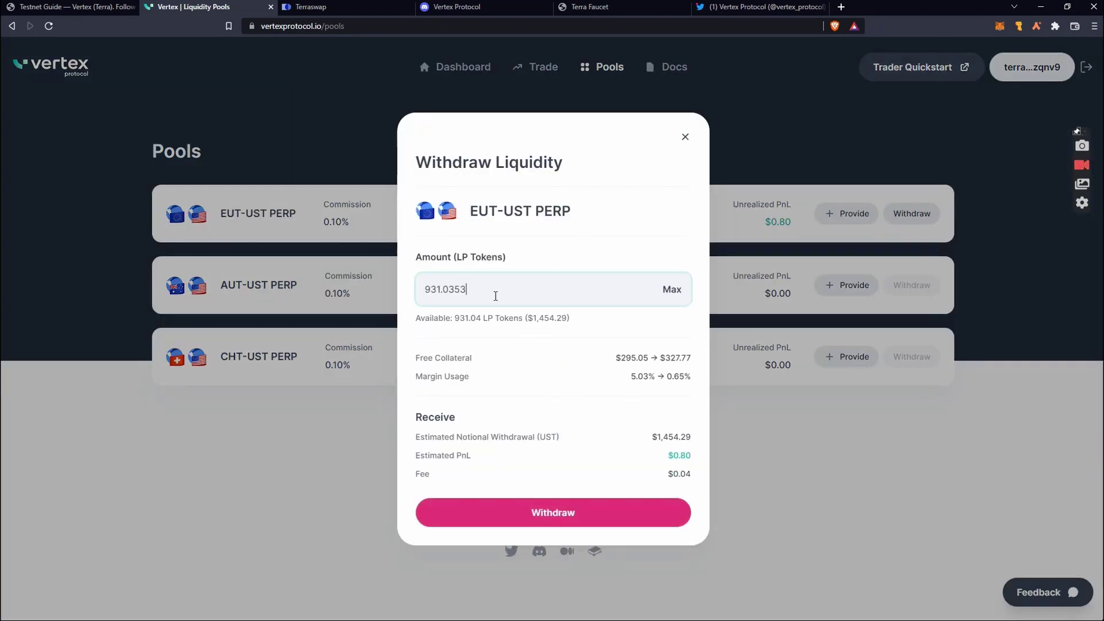
key(BackSpace)
key(BackSpace)
key(BackSpace)
key(BackSpace)
key(BackSpace)
key(BackSpace)
key(BackSpace)
key(BackSpace)
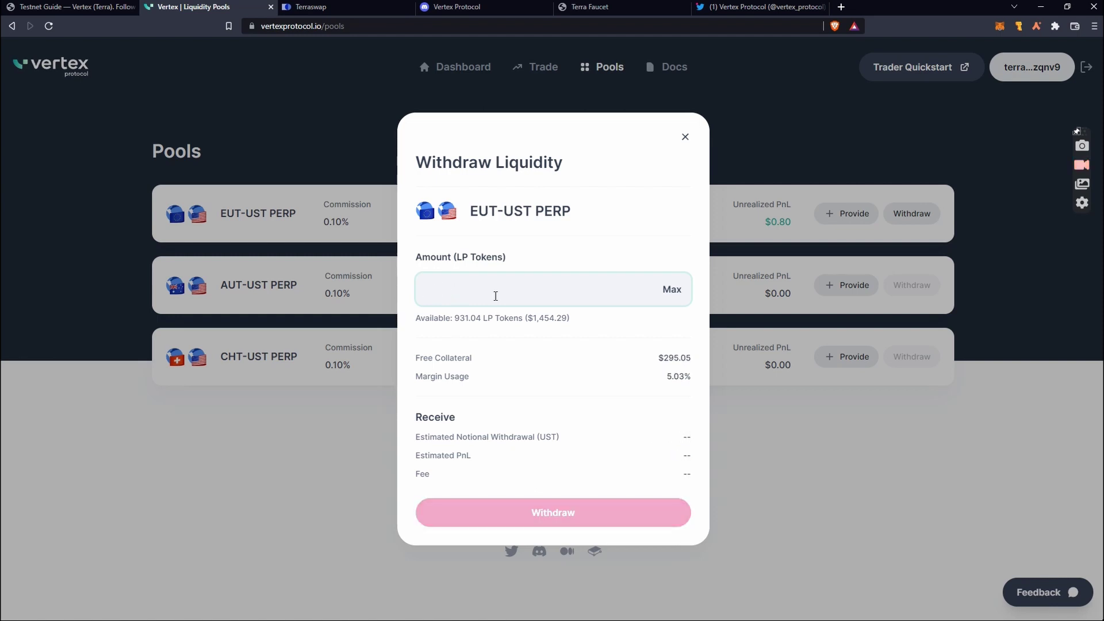
text(300)
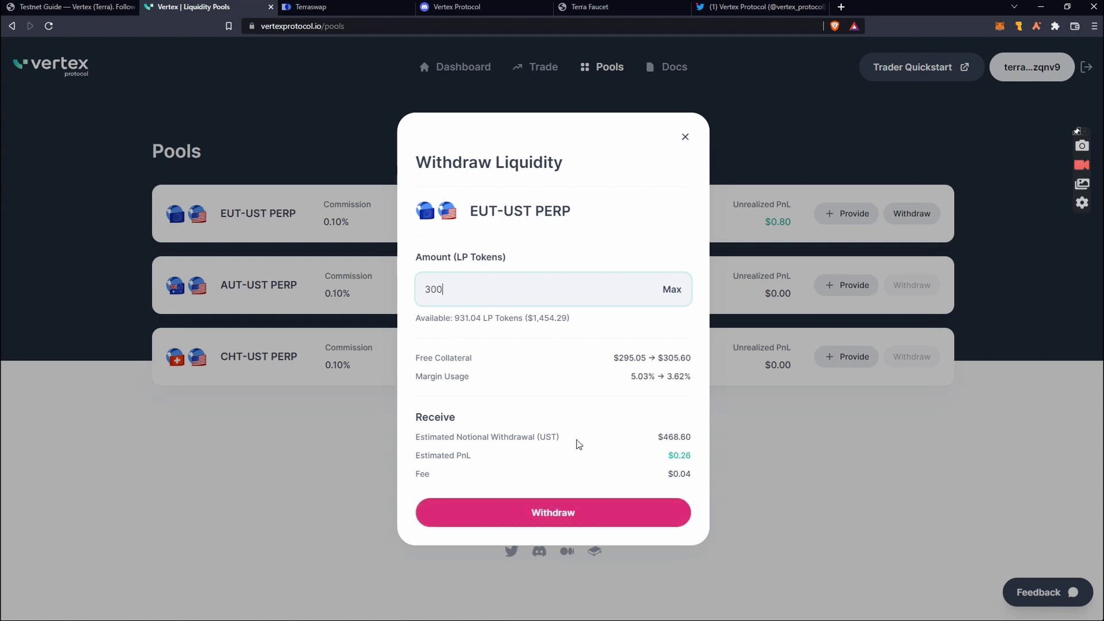
Step: Submit the liquidity withdrawal, approve it in Terra Station with the wallet password and dismiss the transaction message
click(573, 505)
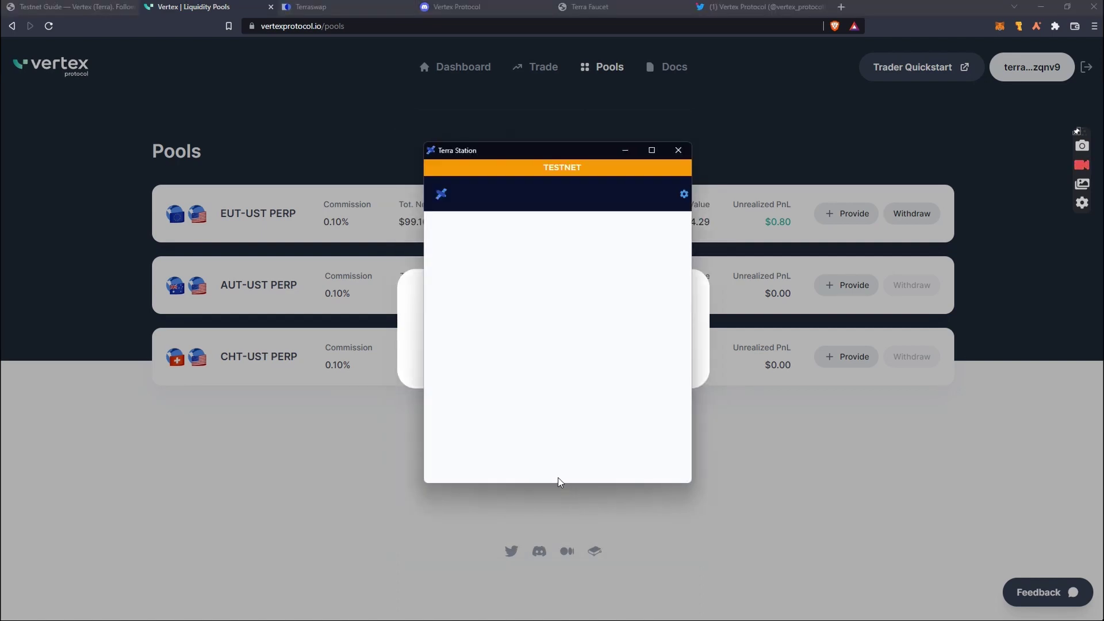
click(534, 392)
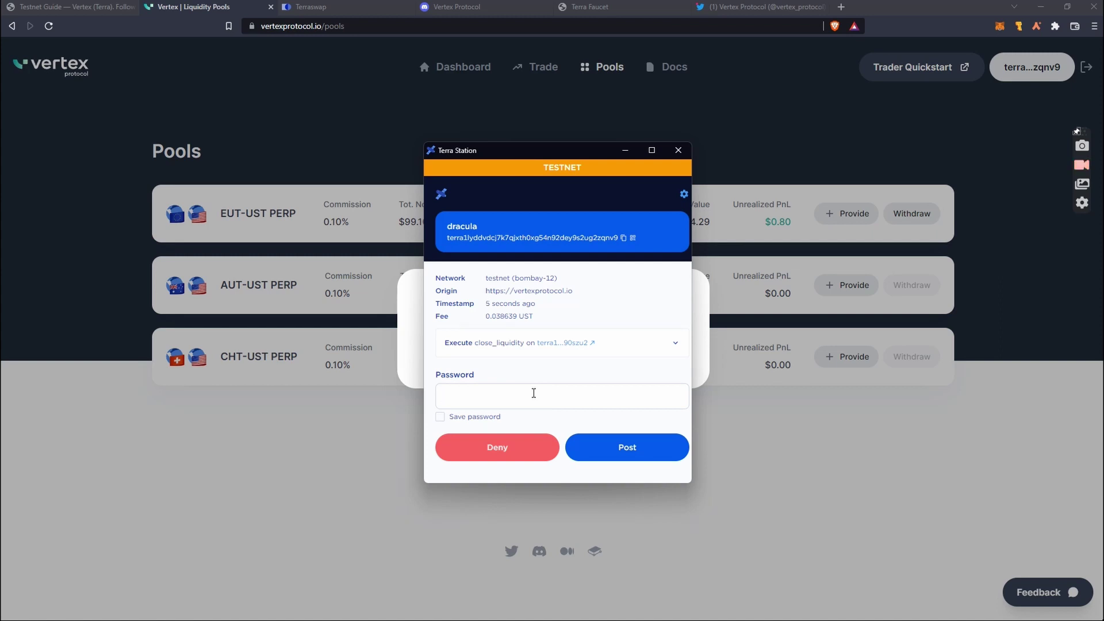
text(•••)
text(**)
click(627, 452)
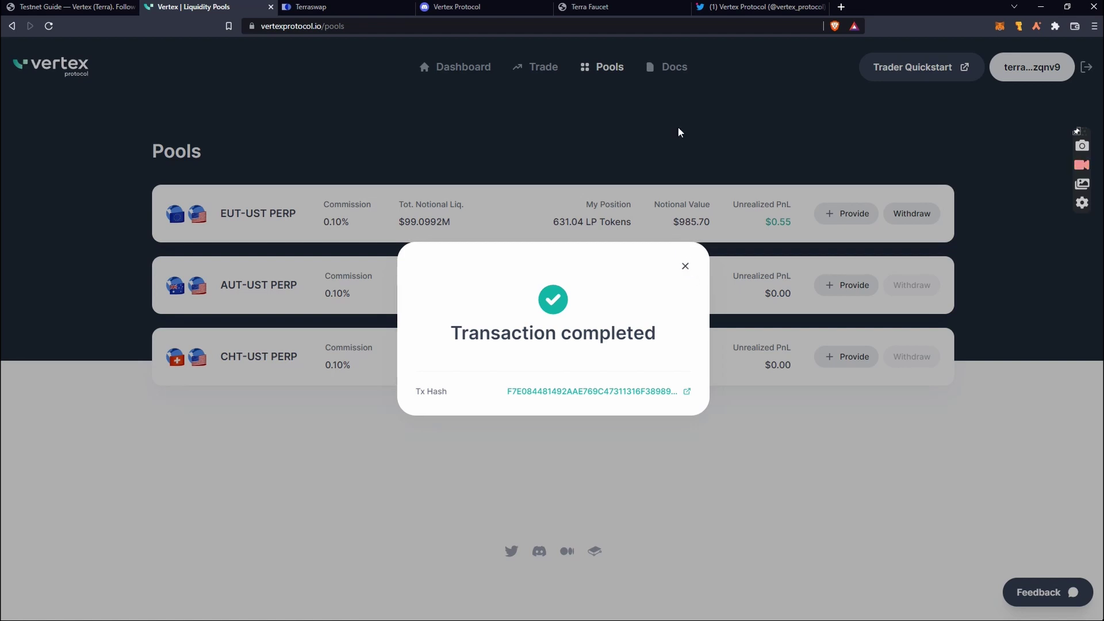
click(684, 265)
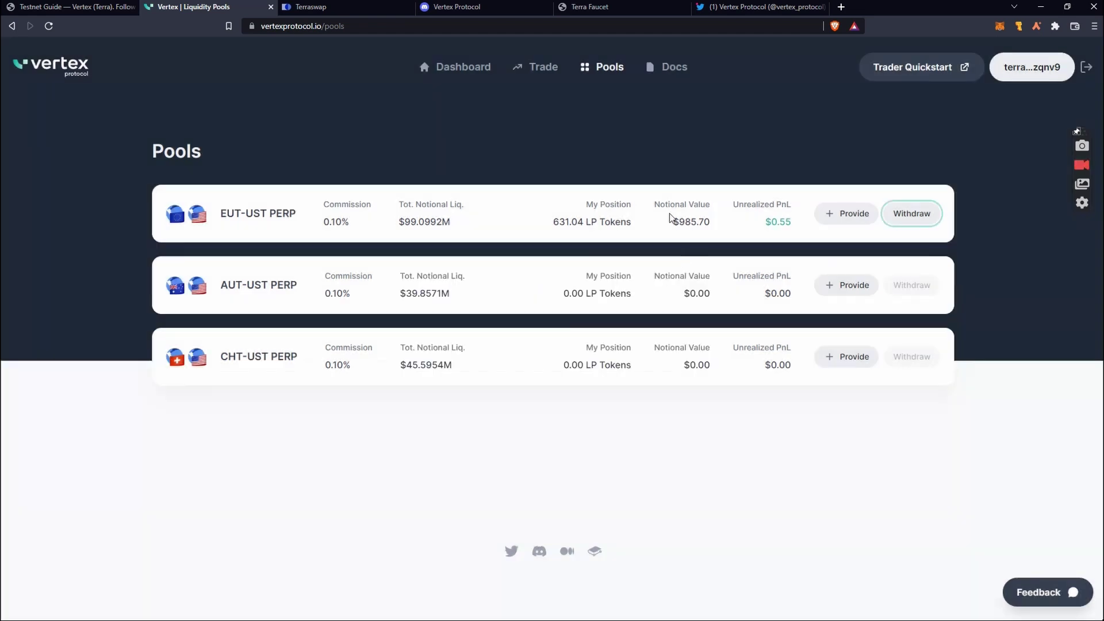
Step: View the Vertex documentation overview and go back to the testnet guide
click(653, 68)
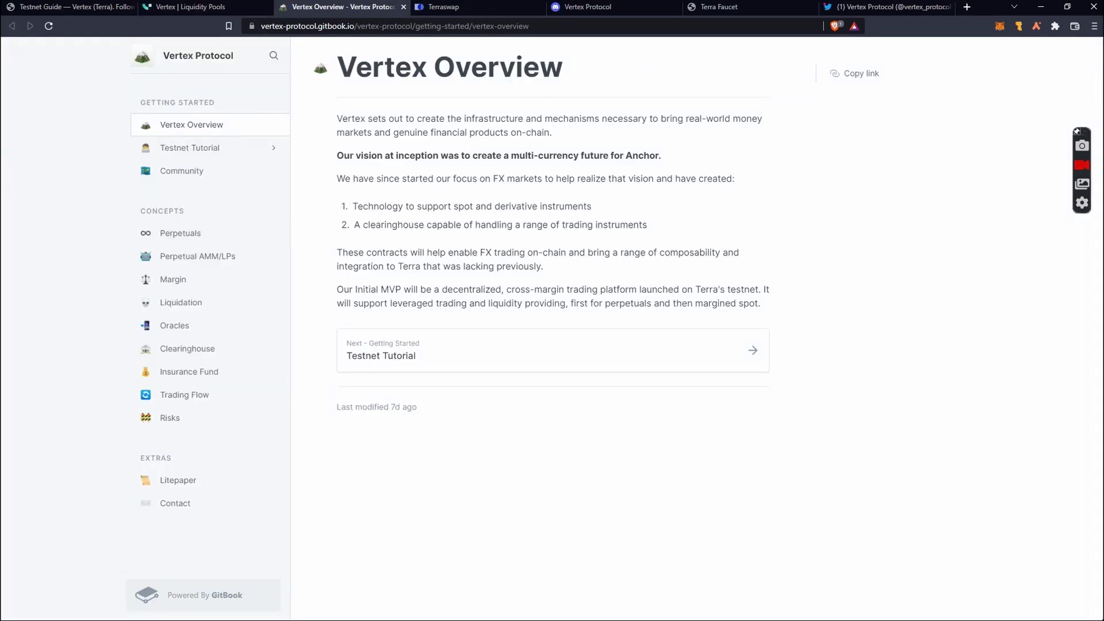
click(232, 14)
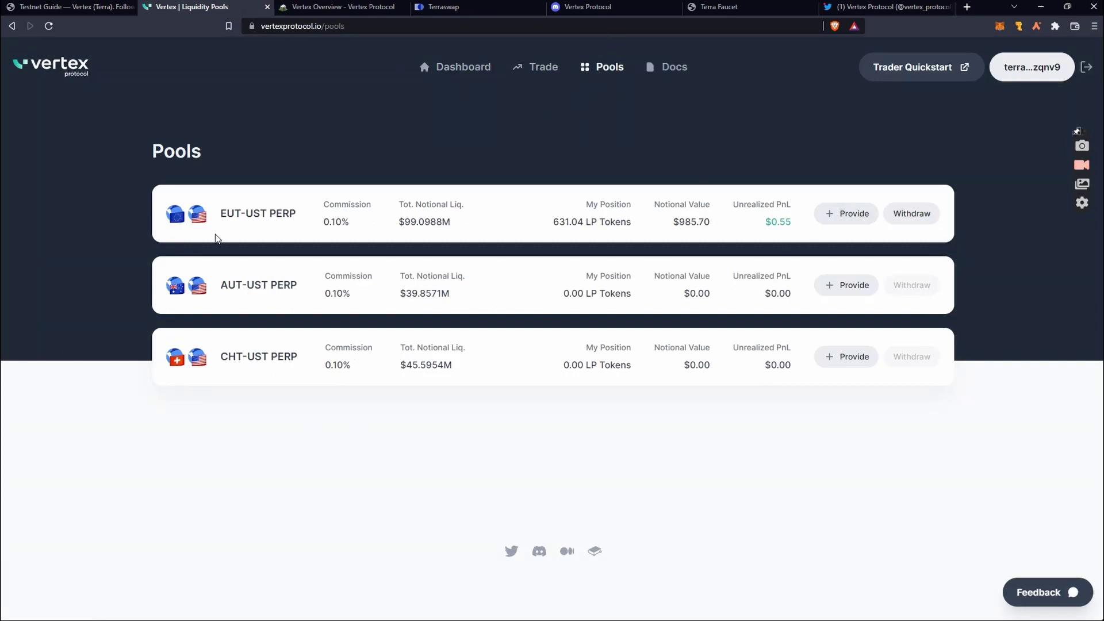
click(107, 8)
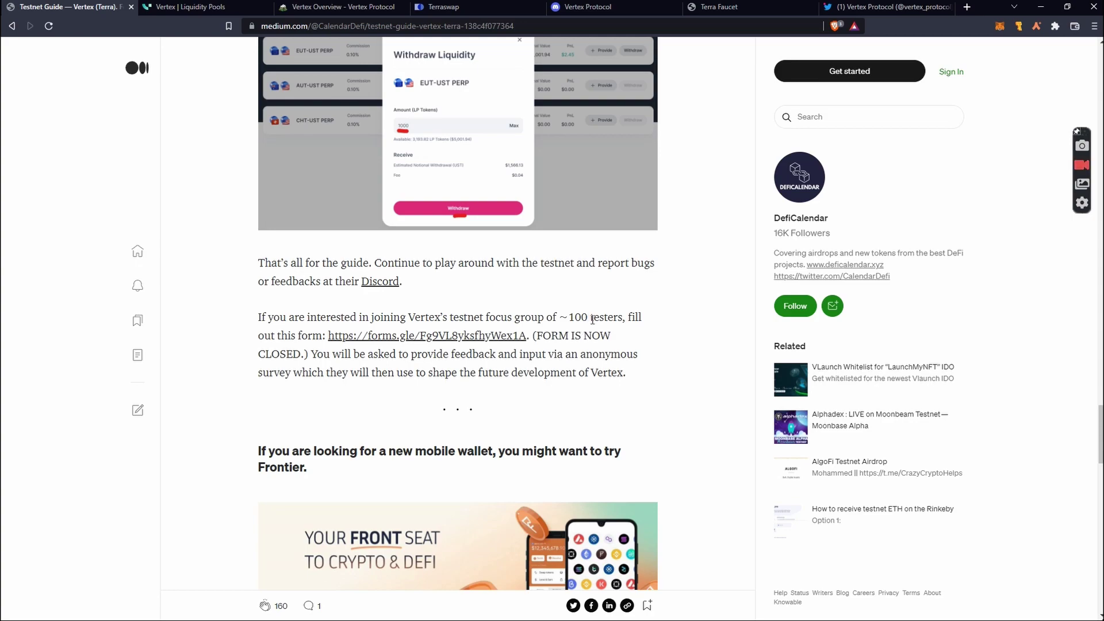
Step: Try to open the testnet focus group form from the guide, check the form access help and close that page
click(391, 336)
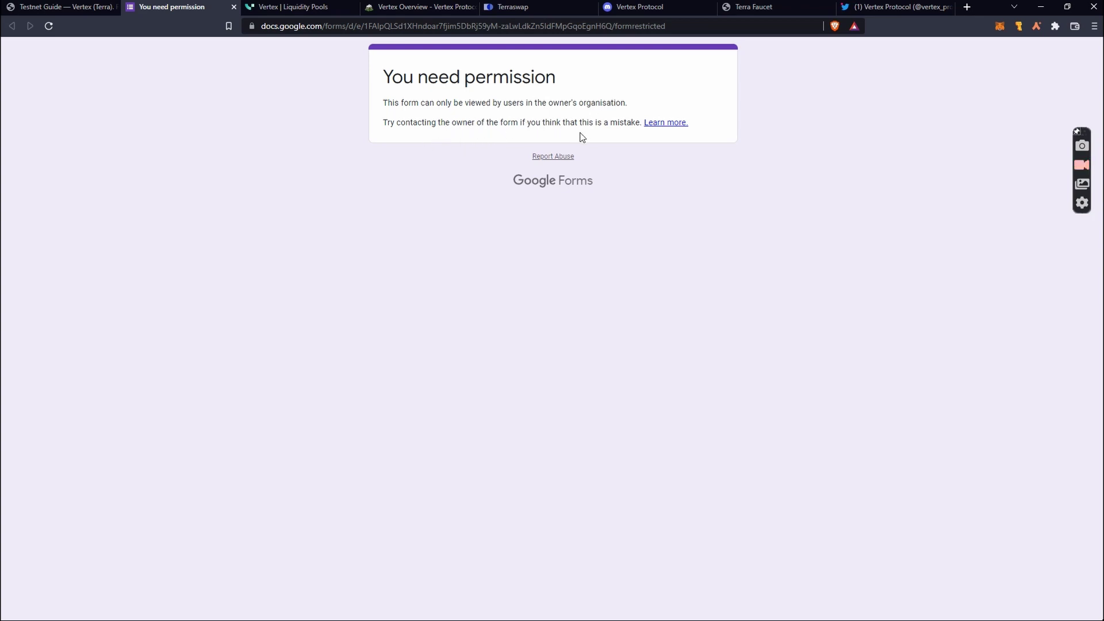
click(661, 124)
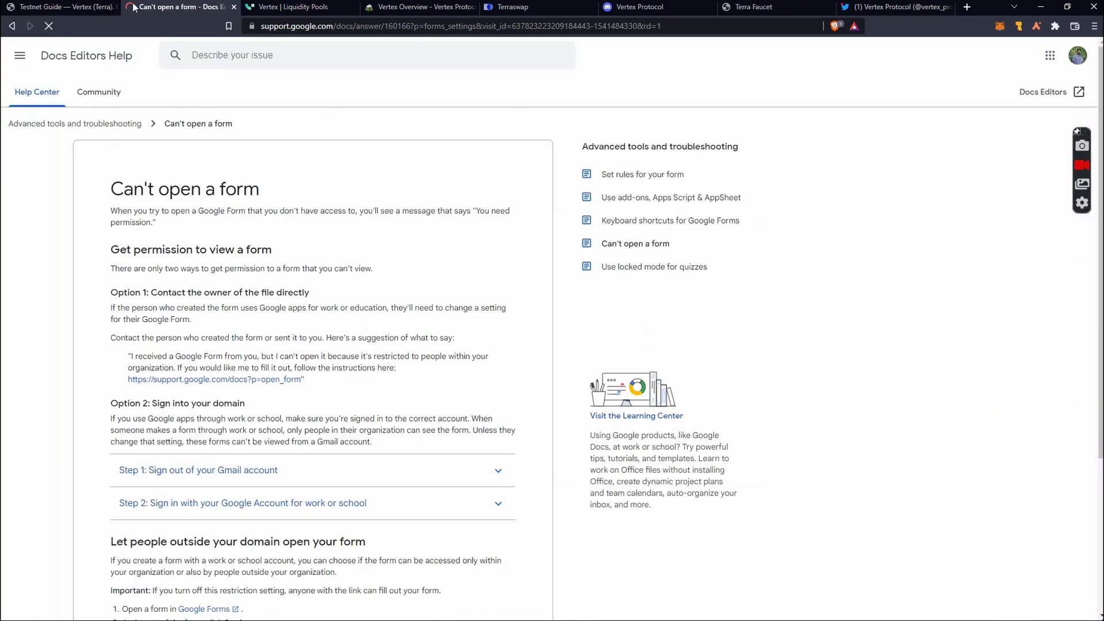
click(234, 6)
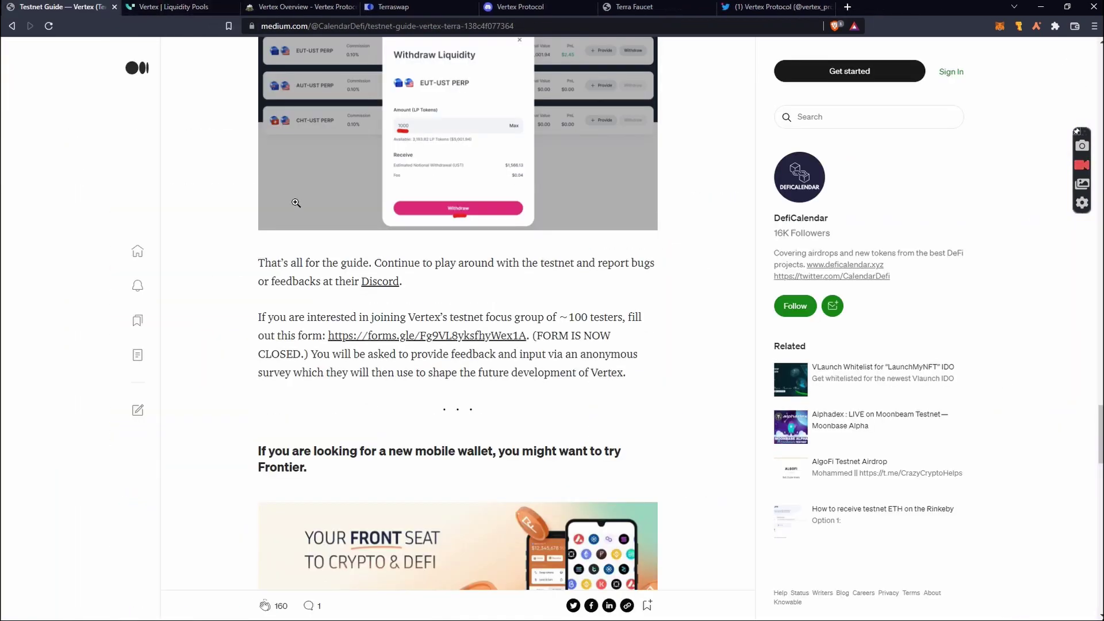
Step: Review the testnet guide from the pool instructions back up to its introduction
scroll(267, 185, up, 10)
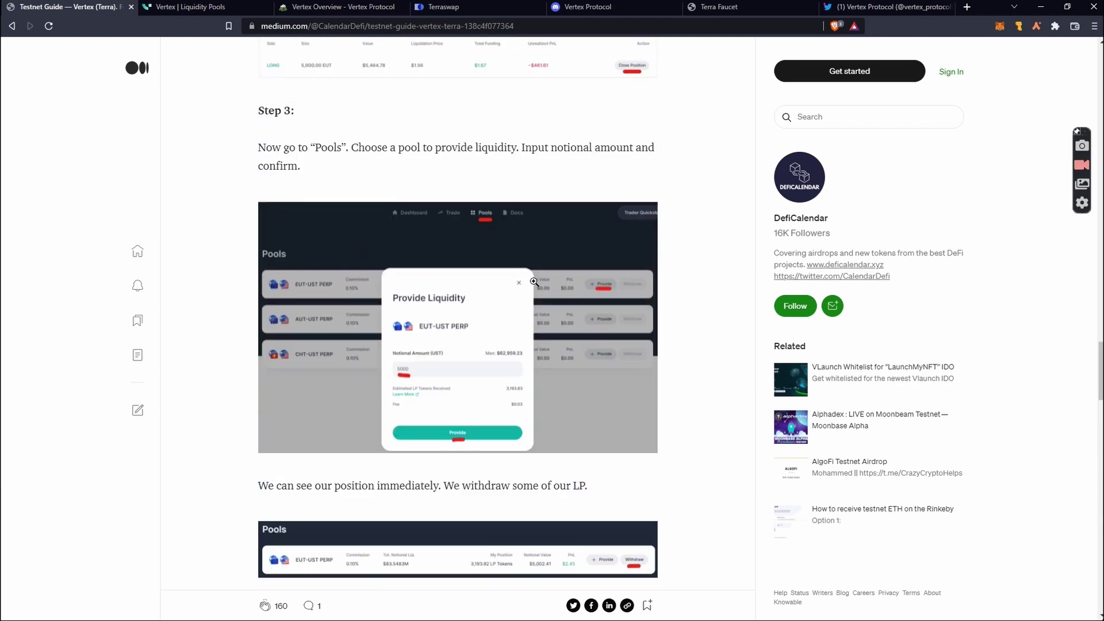
scroll(535, 281, up, 10)
scroll(537, 270, up, 7)
scroll(554, 242, up, 3)
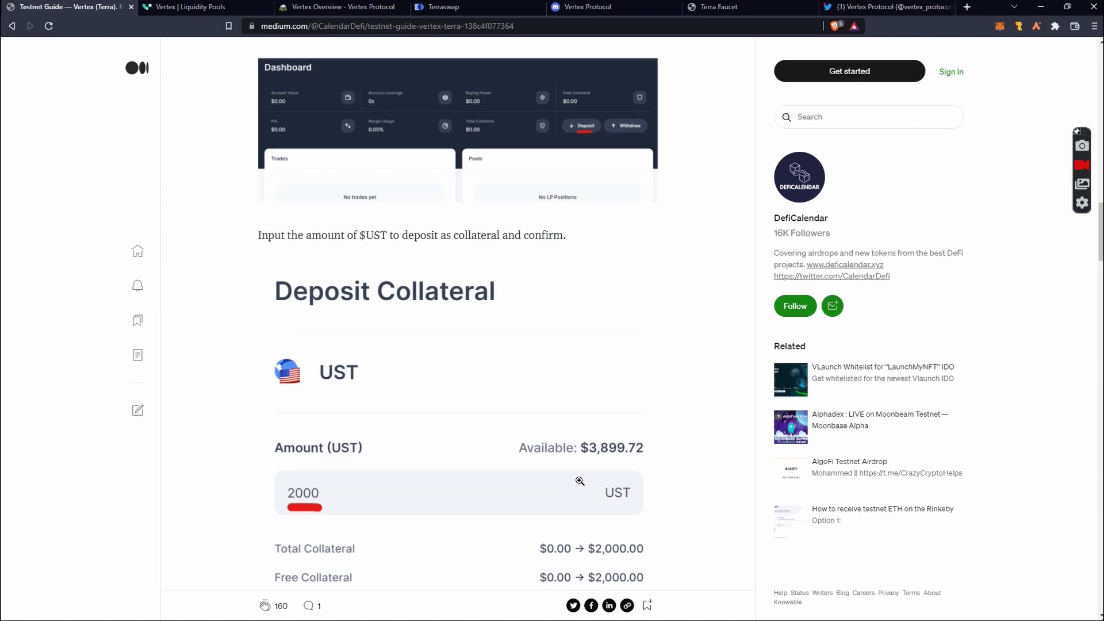
scroll(624, 493, up, 5)
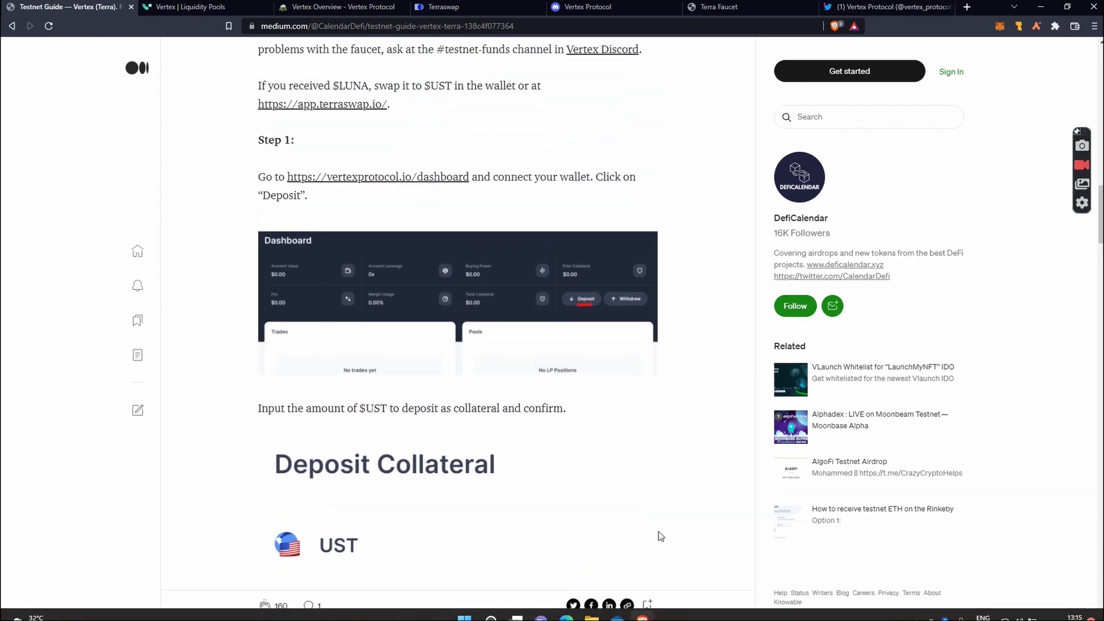
scroll(660, 532, up, 15)
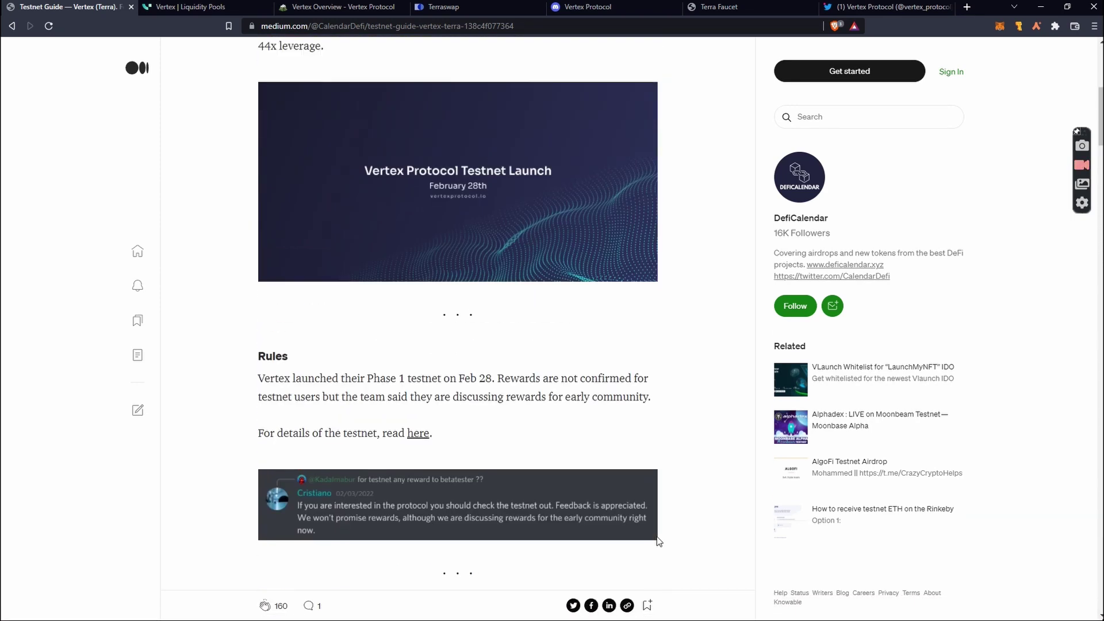
scroll(658, 537, up, 4)
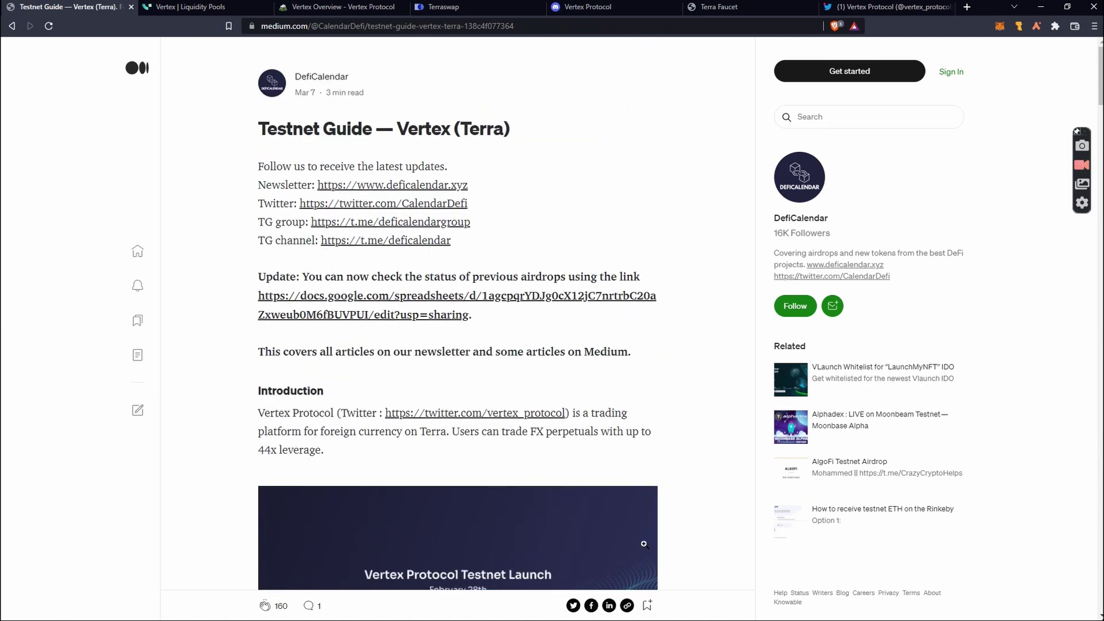